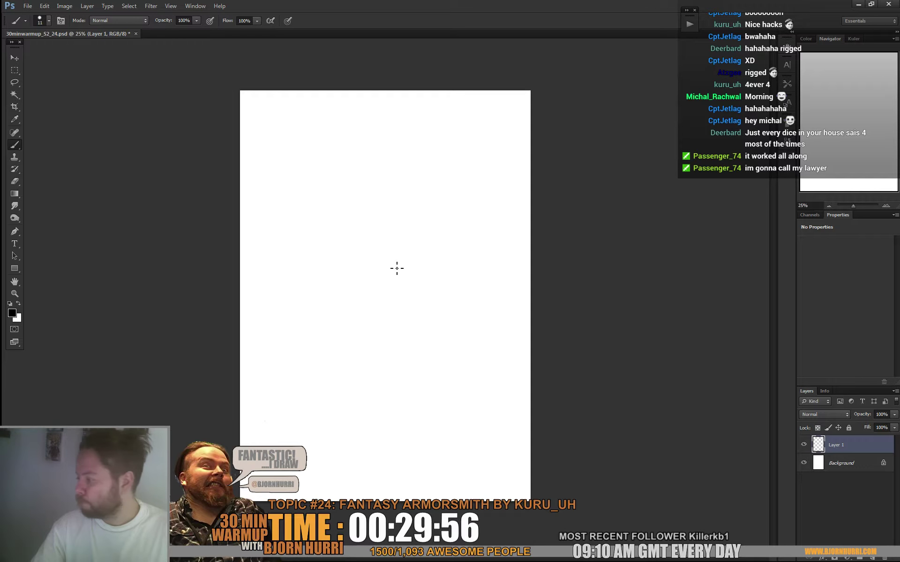
# Step: Add a new layer above Layer 1 and set the brush size to 13 px
pyautogui.hotkey('ctrl', 'shift', 'alt', 'n')
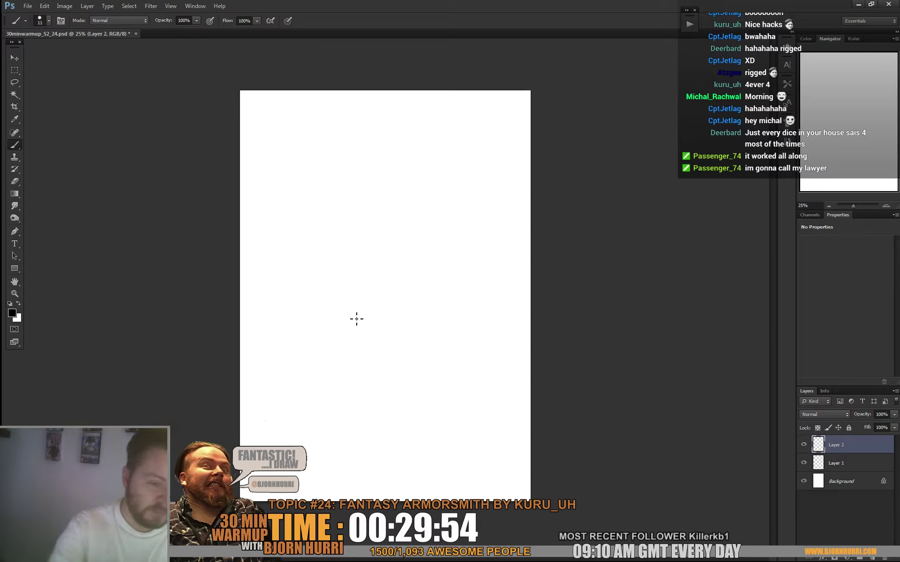
pyautogui.rightClick(399, 185)
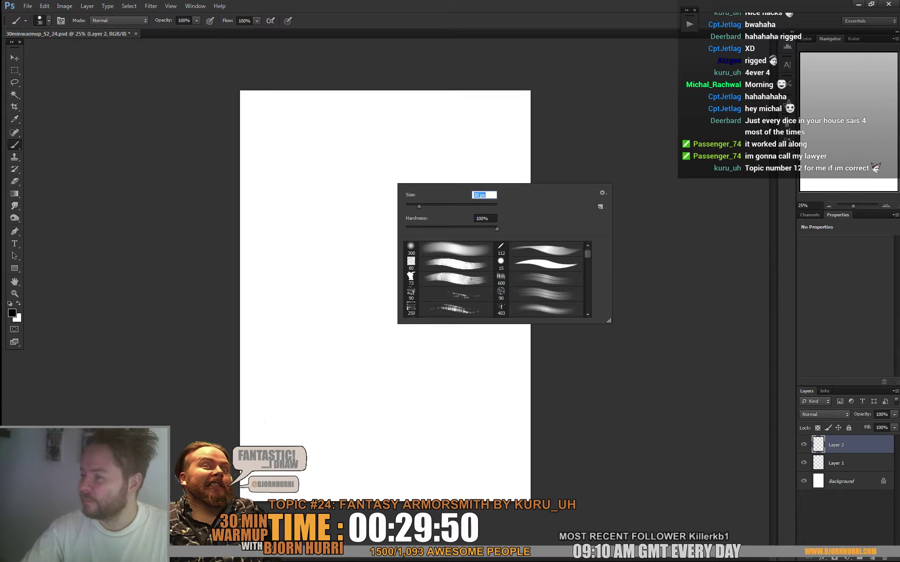
pyautogui.rightClick(366, 157)
pyautogui.press('Return')
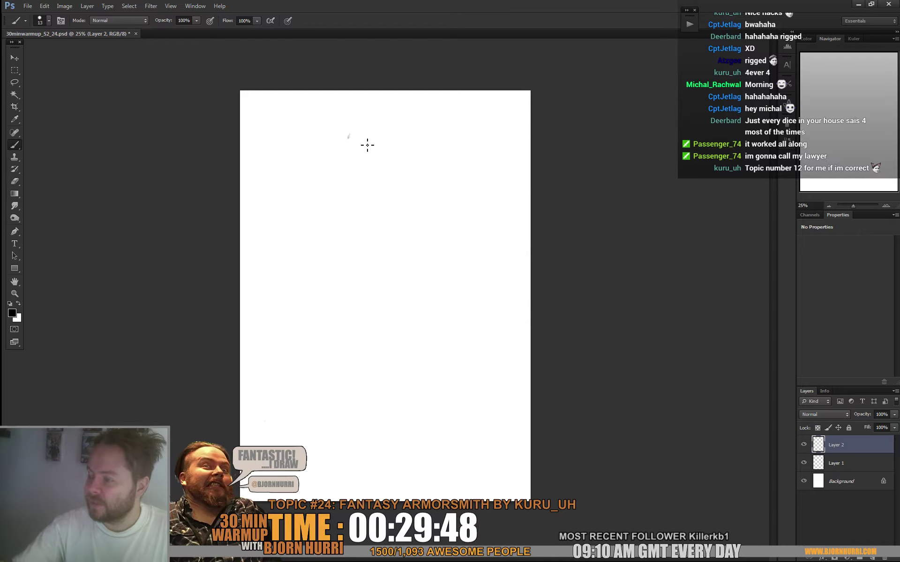
# Step: Rough in the figure's long left body contour, the lower leg curve on the right, and the collar and shoulder line
pyautogui.moveTo(363, 143); pyautogui.dragTo(367, 141)
pyautogui.moveTo(365, 183)
pyautogui.mouseDown()
pyautogui.moveTo(358, 224)
pyautogui.moveTo(351, 207)
pyautogui.mouseUp()
pyautogui.moveTo(321, 276)
pyautogui.mouseDown()
pyautogui.moveTo(294, 352)
pyautogui.moveTo(290, 432)
pyautogui.moveTo(344, 474)
pyautogui.mouseUp()
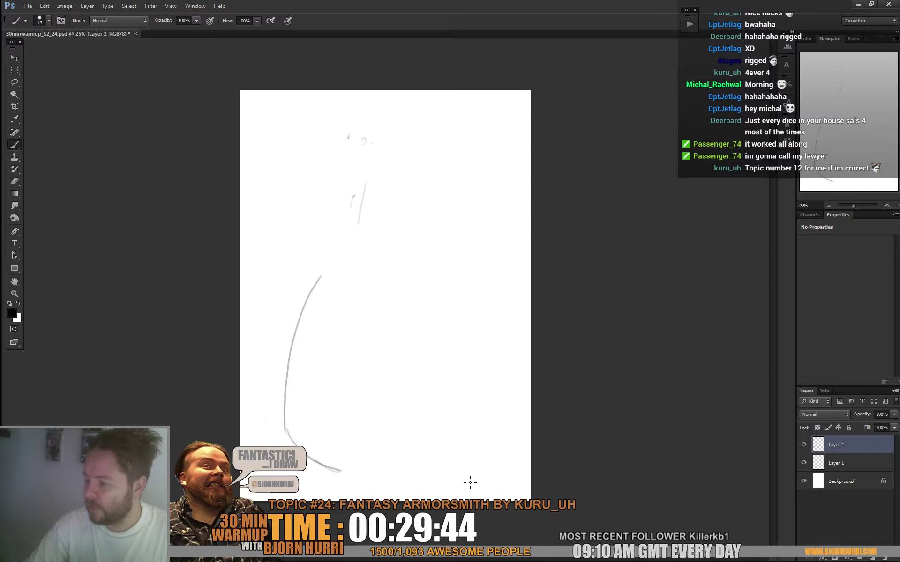
pyautogui.moveTo(492, 467)
pyautogui.mouseDown()
pyautogui.moveTo(493, 477)
pyautogui.moveTo(460, 440)
pyautogui.moveTo(393, 398)
pyautogui.moveTo(396, 383)
pyautogui.mouseUp()
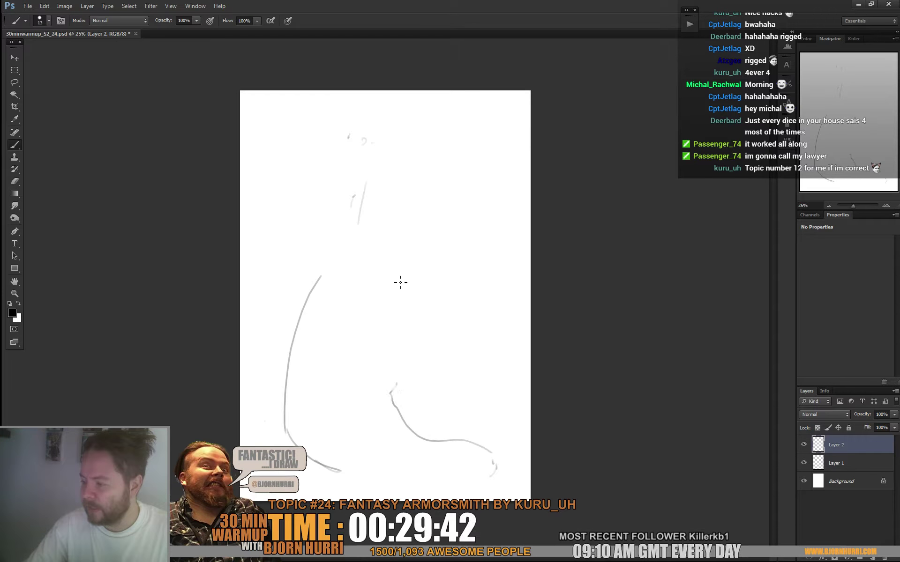
pyautogui.moveTo(326, 271)
pyautogui.mouseDown()
pyautogui.moveTo(337, 188)
pyautogui.moveTo(440, 201)
pyautogui.mouseUp()
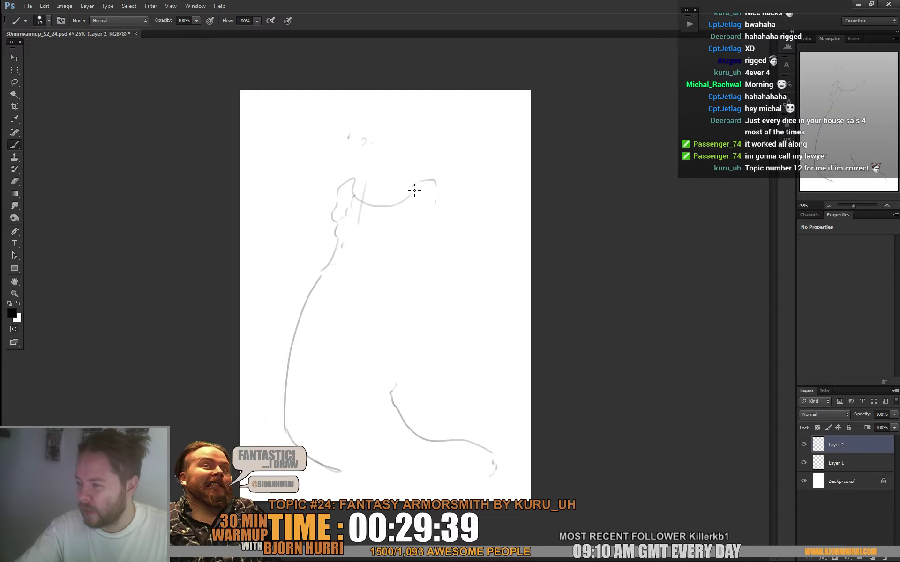
# Step: Sketch the wide headgear at the top of the page, light face marks, and the rounded right shoulder
pyautogui.moveTo(361, 130); pyautogui.dragTo(364, 153)
pyautogui.moveTo(406, 104)
pyautogui.mouseDown()
pyautogui.moveTo(450, 137)
pyautogui.moveTo(462, 167)
pyautogui.moveTo(434, 120)
pyautogui.mouseUp()
pyautogui.moveTo(379, 102); pyautogui.dragTo(392, 103)
pyautogui.moveTo(323, 104)
pyautogui.mouseDown()
pyautogui.moveTo(310, 113)
pyautogui.moveTo(328, 154)
pyautogui.mouseUp()
pyautogui.moveTo(469, 214)
pyautogui.mouseDown()
pyautogui.moveTo(475, 205)
pyautogui.moveTo(485, 245)
pyautogui.moveTo(478, 253)
pyautogui.moveTo(496, 249)
pyautogui.moveTo(496, 268)
pyautogui.mouseUp()
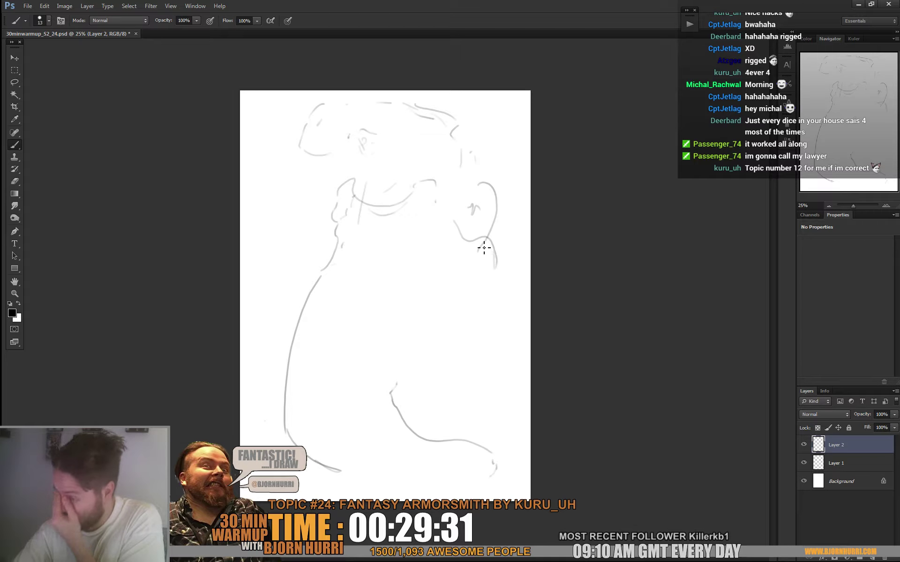
# Step: Sketch the right arm running diagonally from the shoulder to the lower left, and the long left arm outside the body contour
pyautogui.moveTo(445, 199); pyautogui.dragTo(443, 242)
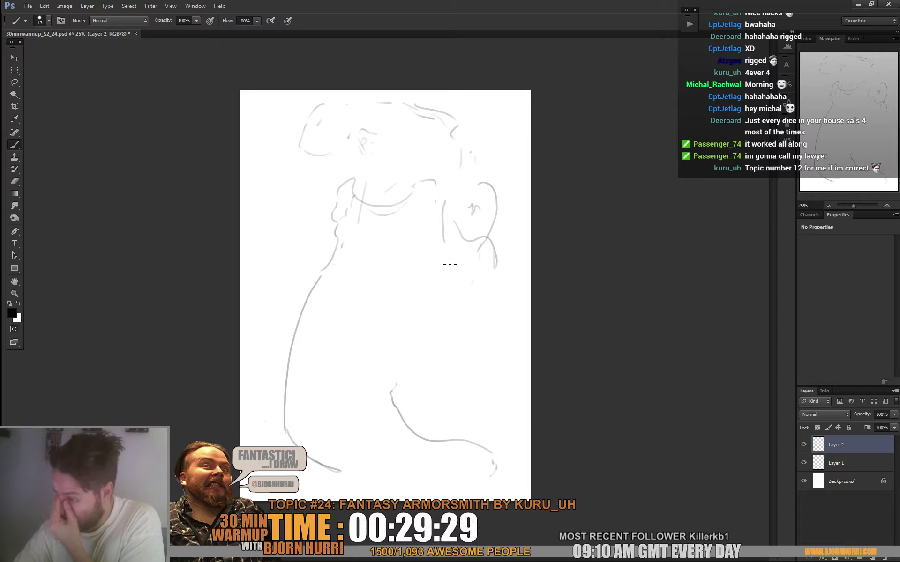
pyautogui.moveTo(399, 317); pyautogui.dragTo(382, 331)
pyautogui.moveTo(416, 302)
pyautogui.mouseDown()
pyautogui.moveTo(362, 341)
pyautogui.moveTo(378, 347)
pyautogui.mouseUp()
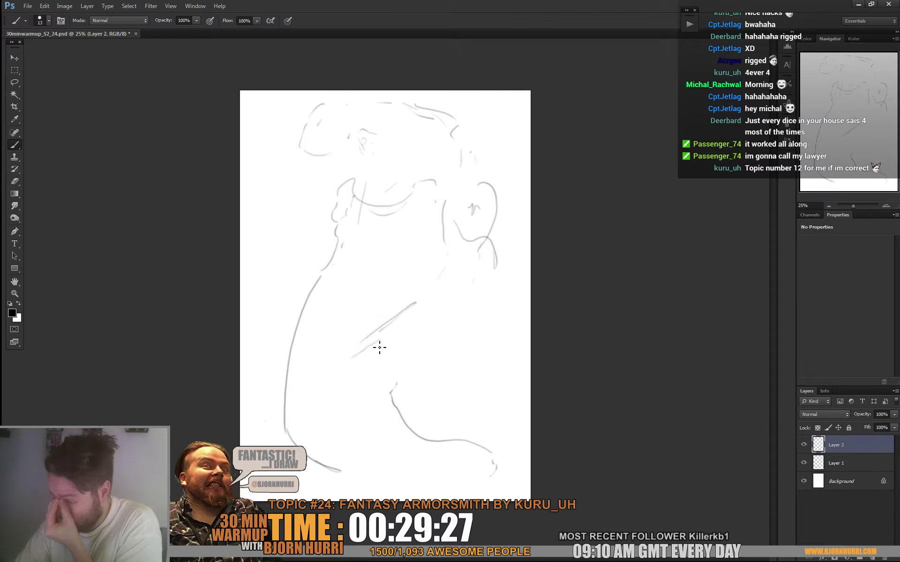
pyautogui.moveTo(466, 208)
pyautogui.mouseDown()
pyautogui.moveTo(467, 228)
pyautogui.moveTo(400, 343)
pyautogui.moveTo(328, 421)
pyautogui.mouseUp()
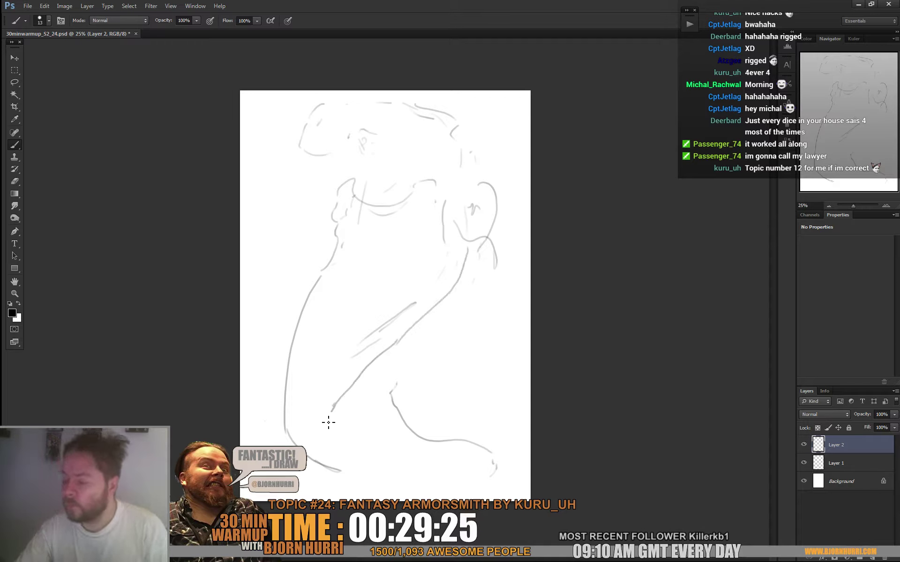
pyautogui.moveTo(347, 371)
pyautogui.mouseDown()
pyautogui.moveTo(307, 420)
pyautogui.moveTo(317, 423)
pyautogui.mouseUp()
pyautogui.moveTo(318, 219); pyautogui.dragTo(278, 294)
pyautogui.moveTo(277, 300)
pyautogui.mouseDown()
pyautogui.moveTo(248, 442)
pyautogui.moveTo(270, 361)
pyautogui.moveTo(318, 264)
pyautogui.mouseUp()
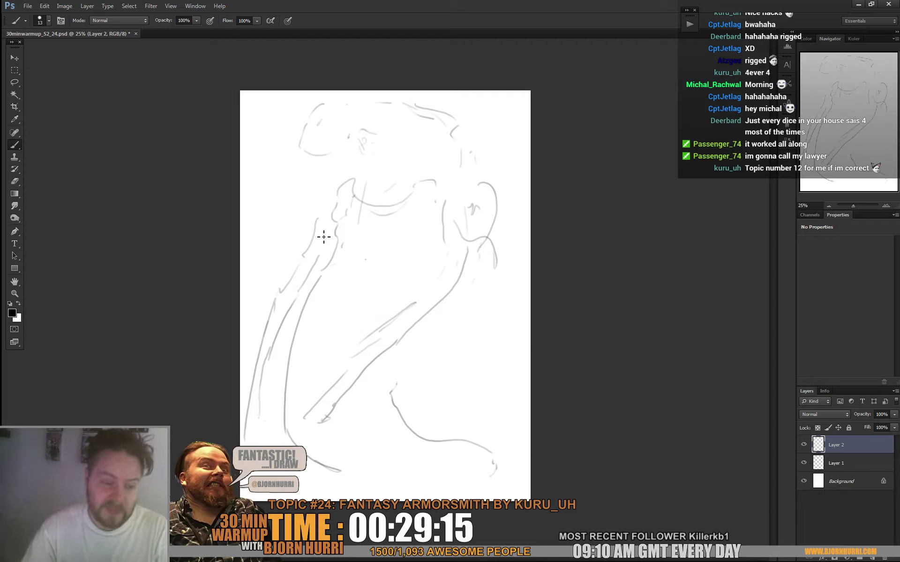
# Step: Scale the whole sketch down slightly with Free Transform
pyautogui.hotkey('ctrl', 't')
pyautogui.moveTo(497, 102); pyautogui.dragTo(471, 102)
pyautogui.press('Return')
pyautogui.press('b')
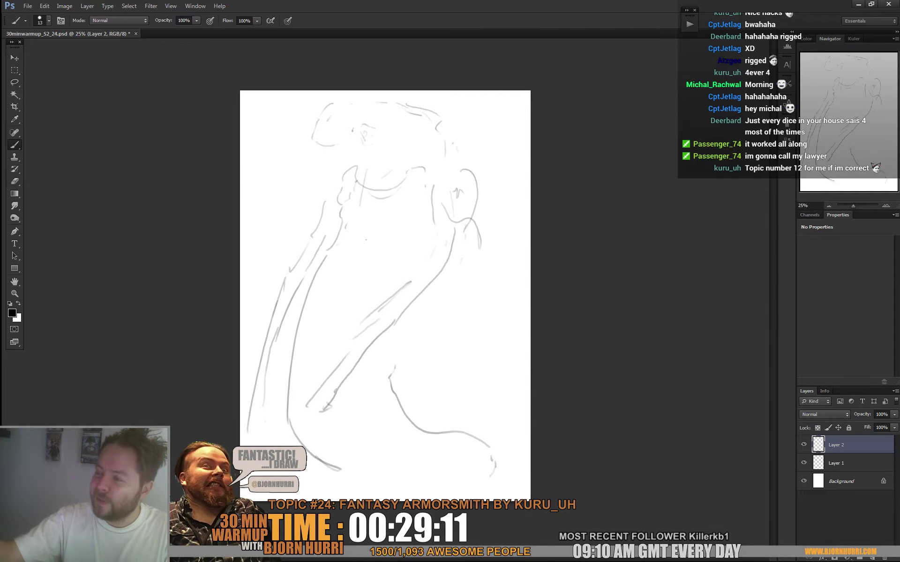
# Step: Redraw the headgear outline with firmer lines and add its lower brim and the side of the face
pyautogui.moveTo(341, 100); pyautogui.dragTo(428, 114)
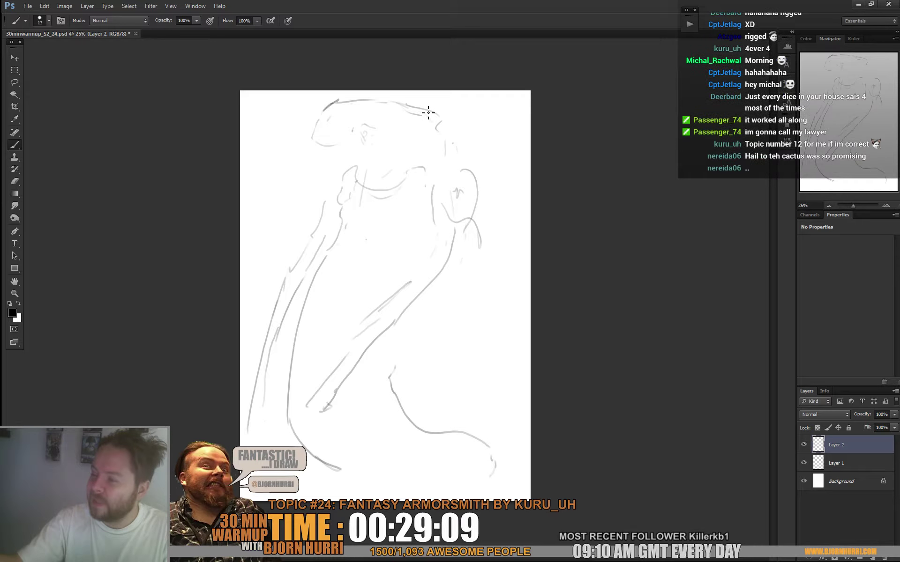
pyautogui.moveTo(326, 111)
pyautogui.mouseDown()
pyautogui.moveTo(314, 147)
pyautogui.moveTo(388, 140)
pyautogui.moveTo(427, 149)
pyautogui.moveTo(437, 165)
pyautogui.mouseUp()
pyautogui.moveTo(357, 137); pyautogui.dragTo(363, 167)
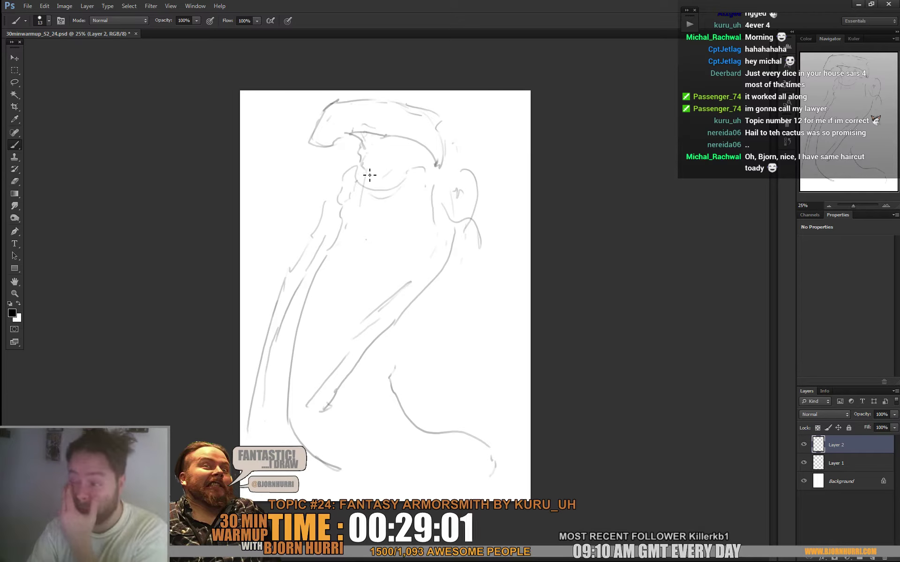
# Step: Draw the boxy chest plate, the rounded right shoulder pad, and an inner body contour sweeping down from the shoulder
pyautogui.moveTo(361, 184)
pyautogui.mouseDown()
pyautogui.moveTo(402, 193)
pyautogui.moveTo(429, 177)
pyautogui.moveTo(436, 182)
pyautogui.moveTo(424, 240)
pyautogui.moveTo(344, 228)
pyautogui.moveTo(348, 180)
pyautogui.moveTo(360, 179)
pyautogui.moveTo(359, 157)
pyautogui.mouseUp()
pyautogui.moveTo(435, 172)
pyautogui.mouseDown()
pyautogui.moveTo(454, 179)
pyautogui.moveTo(470, 167)
pyautogui.moveTo(487, 172)
pyautogui.moveTo(465, 163)
pyautogui.moveTo(445, 178)
pyautogui.moveTo(477, 203)
pyautogui.moveTo(493, 180)
pyautogui.moveTo(486, 209)
pyautogui.moveTo(442, 197)
pyautogui.moveTo(431, 221)
pyautogui.moveTo(450, 190)
pyautogui.moveTo(488, 211)
pyautogui.mouseUp()
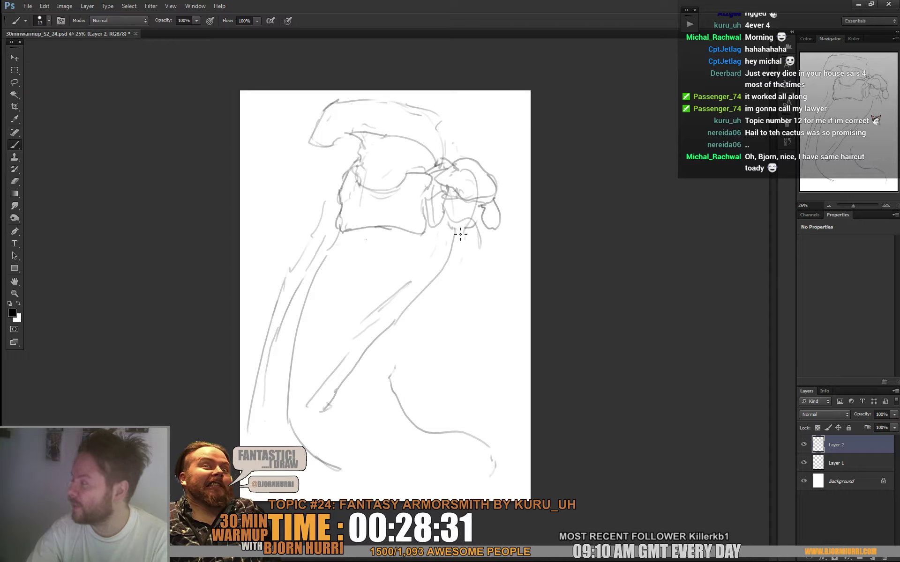
pyautogui.moveTo(478, 245)
pyautogui.mouseDown()
pyautogui.moveTo(478, 237)
pyautogui.moveTo(469, 248)
pyautogui.moveTo(422, 245)
pyautogui.moveTo(364, 315)
pyautogui.moveTo(347, 367)
pyautogui.moveTo(366, 439)
pyautogui.mouseUp()
# Step: Set the eraser to 75 px and erase the lower end of the diagonal arm lines
pyautogui.press('e')
pyautogui.rightClick(387, 384)
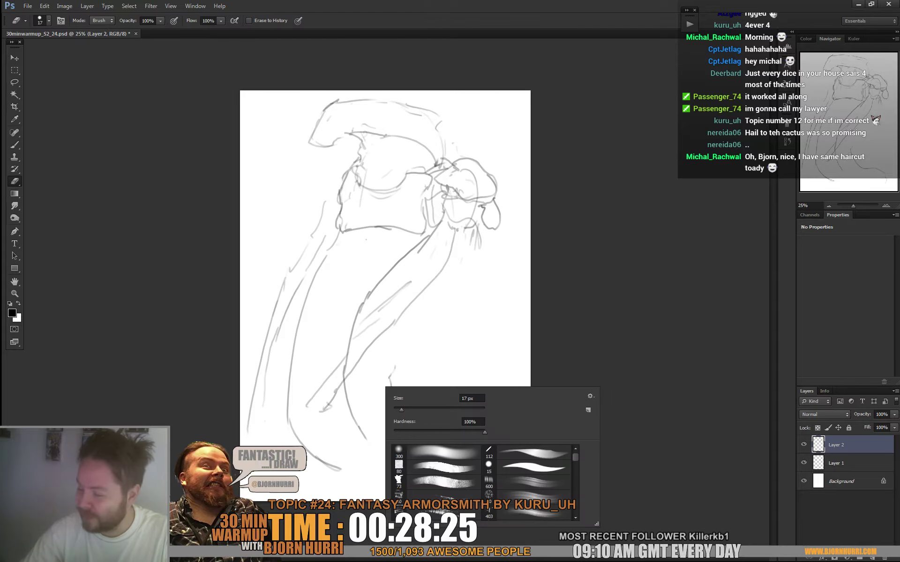
pyautogui.press('Escape')
pyautogui.moveTo(329, 387); pyautogui.dragTo(306, 409)
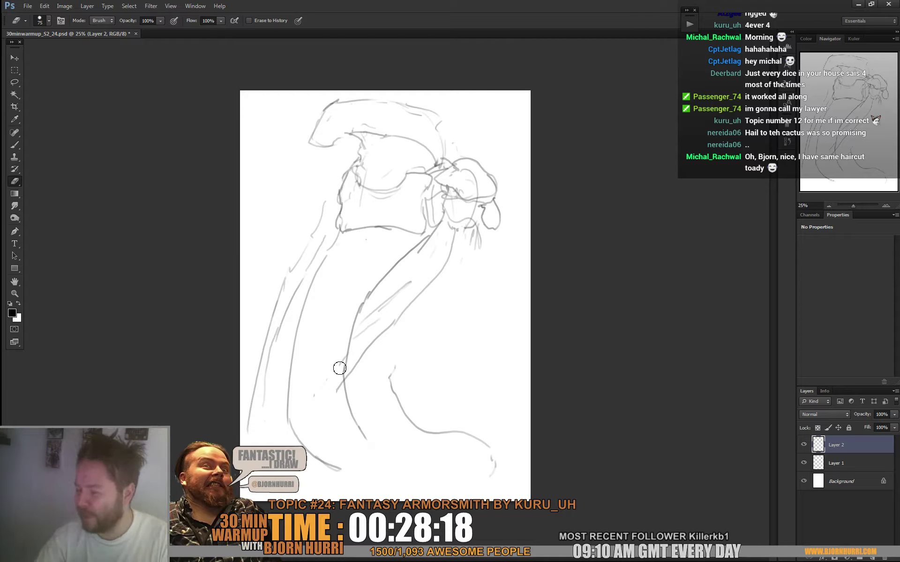
# Step: Redraw the right arm bent at the elbow with its forearm crossing the waist, and erase the old left arm lines
pyautogui.press('b')
pyautogui.moveTo(424, 237); pyautogui.dragTo(403, 257)
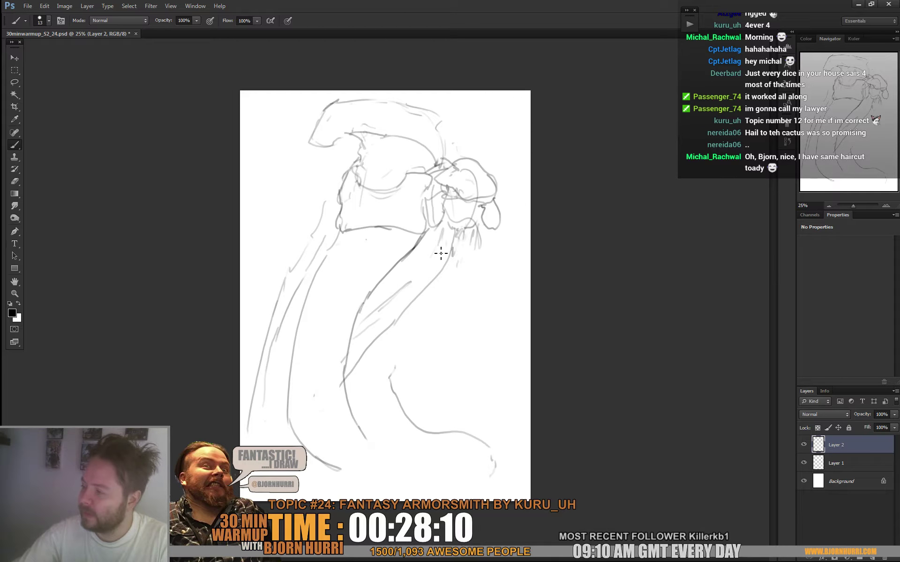
pyautogui.moveTo(444, 232)
pyautogui.mouseDown()
pyautogui.moveTo(434, 302)
pyautogui.moveTo(335, 268)
pyautogui.moveTo(431, 301)
pyautogui.moveTo(458, 251)
pyautogui.moveTo(434, 313)
pyautogui.moveTo(374, 280)
pyautogui.moveTo(432, 287)
pyautogui.moveTo(385, 305)
pyautogui.moveTo(371, 370)
pyautogui.mouseUp()
pyautogui.press('e')
pyautogui.moveTo(305, 253)
pyautogui.mouseDown()
pyautogui.moveTo(279, 303)
pyautogui.moveTo(305, 265)
pyautogui.moveTo(297, 206)
pyautogui.mouseUp()
pyautogui.press('b')
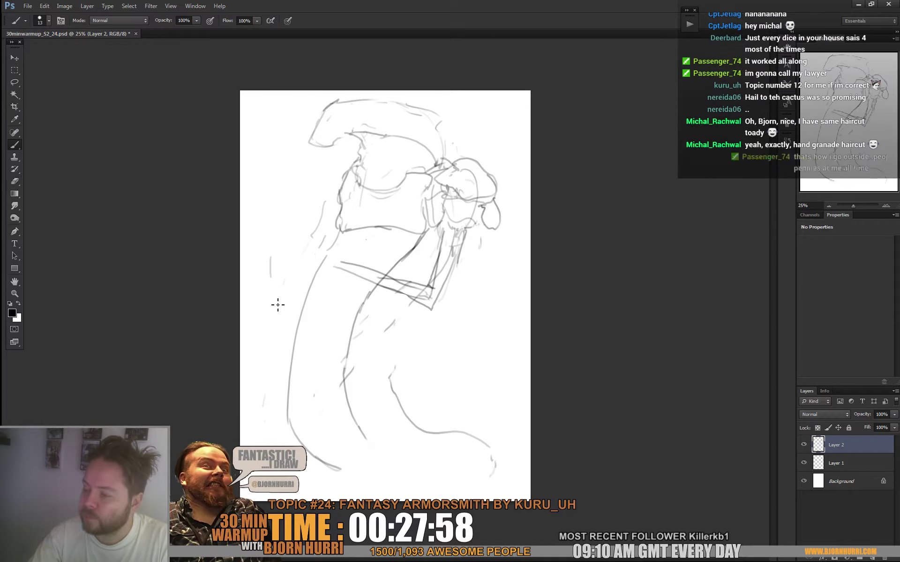
# Step: Sketch a hammer with a diagonal handle on the left, and a bent left arm joining the shoulder behind it
pyautogui.moveTo(270, 269)
pyautogui.mouseDown()
pyautogui.moveTo(263, 221)
pyautogui.moveTo(374, 326)
pyautogui.moveTo(271, 194)
pyautogui.moveTo(312, 232)
pyautogui.moveTo(356, 285)
pyautogui.moveTo(249, 195)
pyautogui.moveTo(280, 167)
pyautogui.mouseUp()
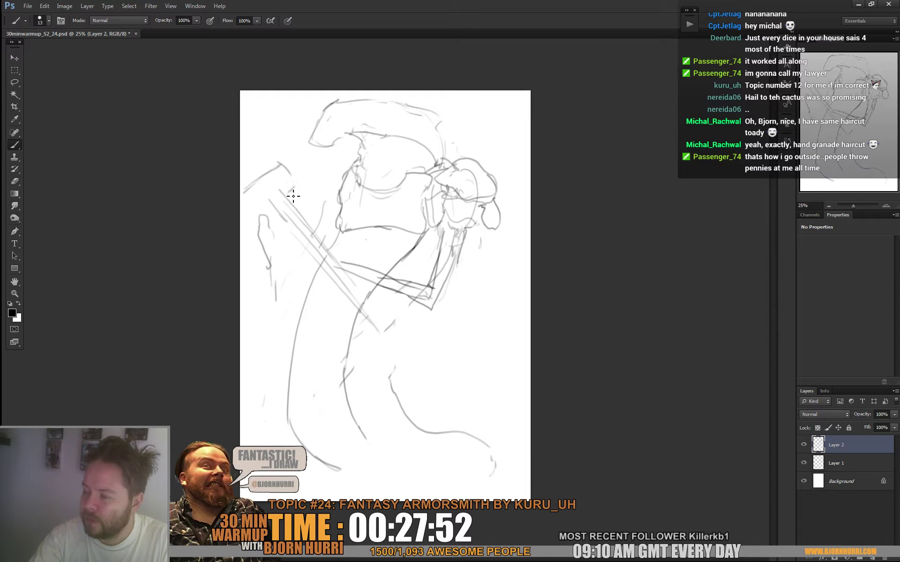
pyautogui.moveTo(247, 200); pyautogui.dragTo(261, 213)
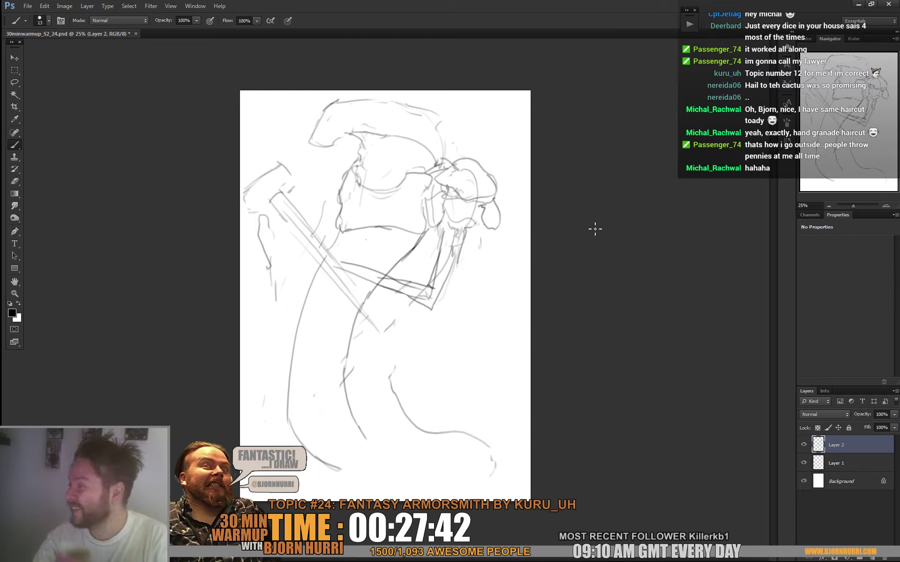
pyautogui.moveTo(348, 170)
pyautogui.mouseDown()
pyautogui.moveTo(341, 208)
pyautogui.moveTo(324, 228)
pyautogui.mouseUp()
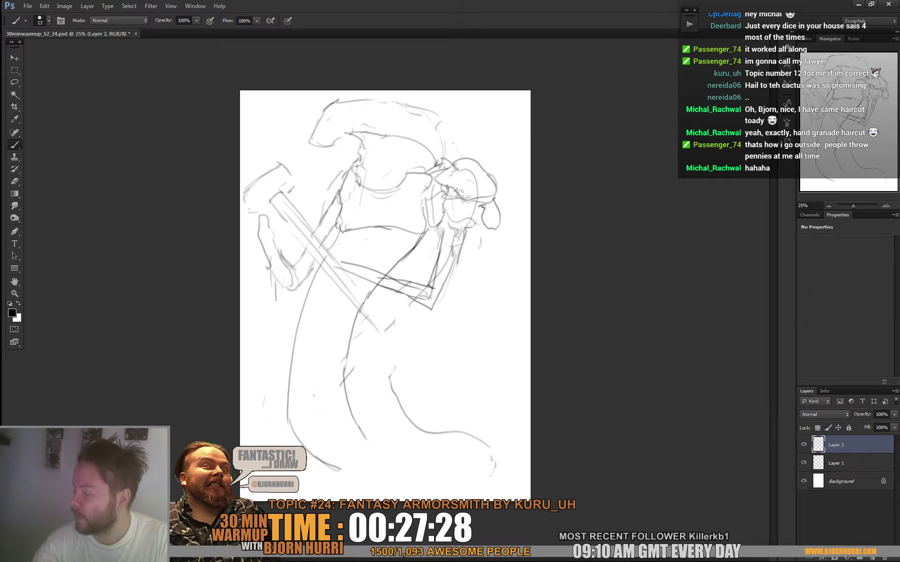
# Step: Curve the chest plate's lower edge and draw a square pouch shape beneath it at the right forearm
pyautogui.moveTo(339, 231); pyautogui.dragTo(356, 227)
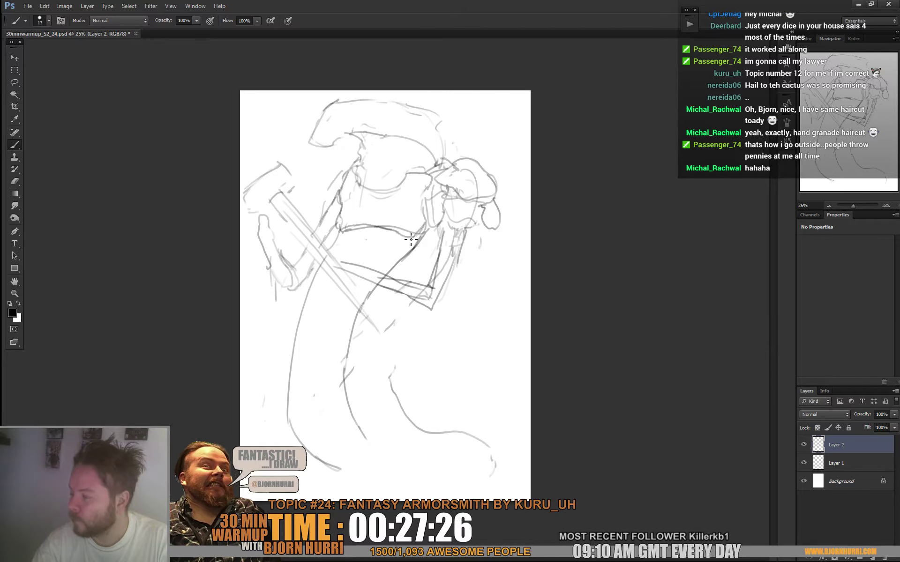
pyautogui.press('e')
pyautogui.press('b')
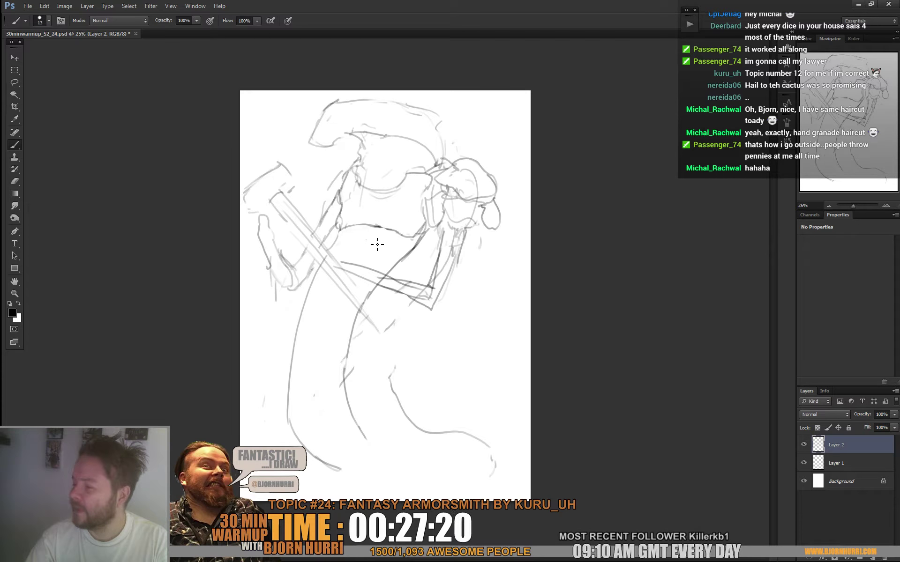
pyautogui.moveTo(401, 243); pyautogui.dragTo(382, 262)
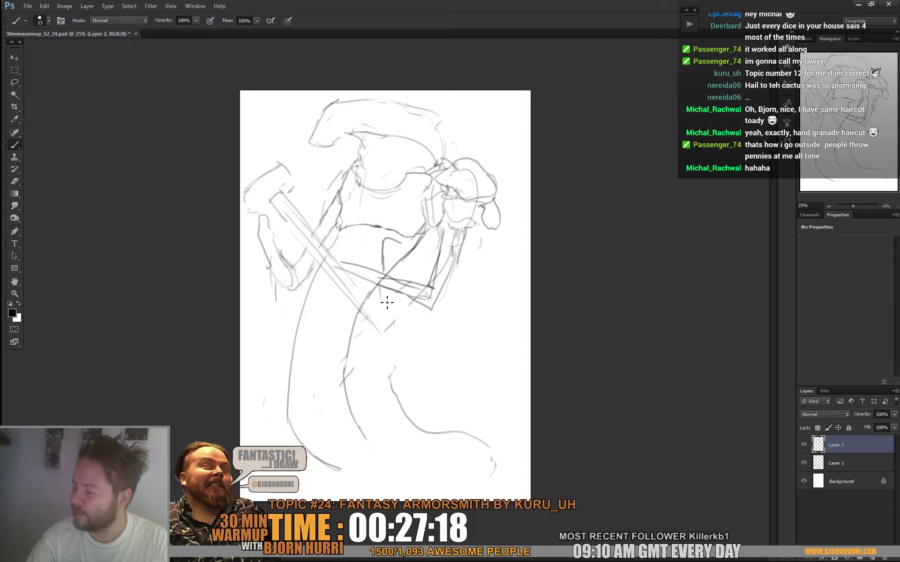
pyautogui.moveTo(432, 281)
pyautogui.mouseDown()
pyautogui.moveTo(432, 243)
pyautogui.moveTo(412, 246)
pyautogui.moveTo(406, 237)
pyautogui.moveTo(391, 275)
pyautogui.mouseUp()
pyautogui.press('e')
pyautogui.press('b')
# Step: Define the left waist edge, the hammer handle, the hand gripping it, and the bent right arm's outline
pyautogui.moveTo(342, 240)
pyautogui.mouseDown()
pyautogui.moveTo(327, 243)
pyautogui.moveTo(311, 286)
pyautogui.mouseUp()
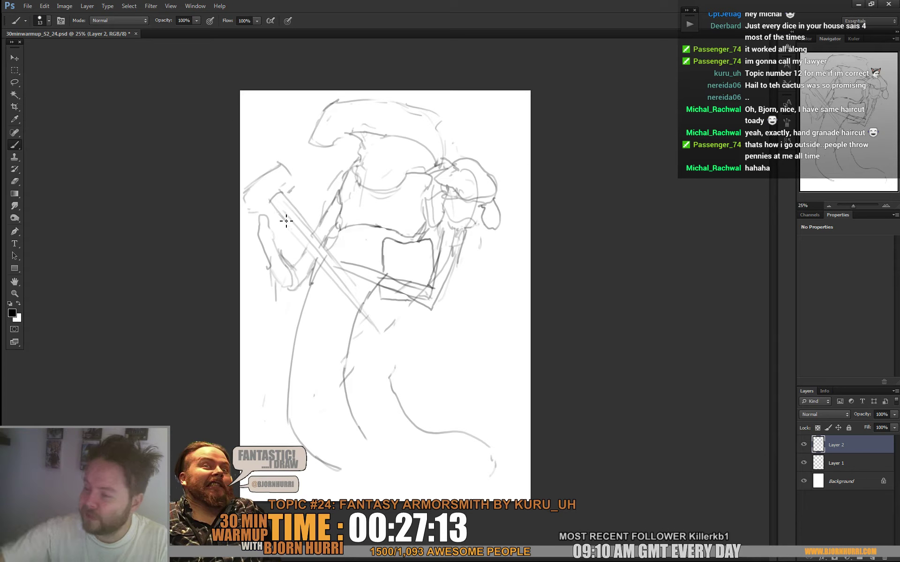
pyautogui.moveTo(287, 219); pyautogui.dragTo(339, 283)
pyautogui.moveTo(311, 233); pyautogui.dragTo(398, 326)
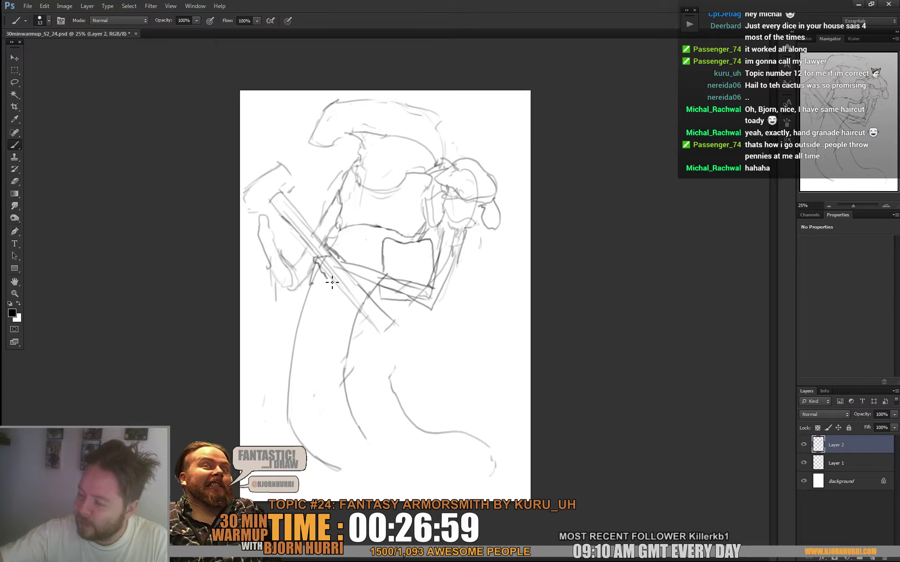
pyautogui.moveTo(352, 274)
pyautogui.mouseDown()
pyautogui.moveTo(435, 309)
pyautogui.moveTo(450, 286)
pyautogui.moveTo(451, 273)
pyautogui.moveTo(434, 269)
pyautogui.moveTo(445, 227)
pyautogui.mouseUp()
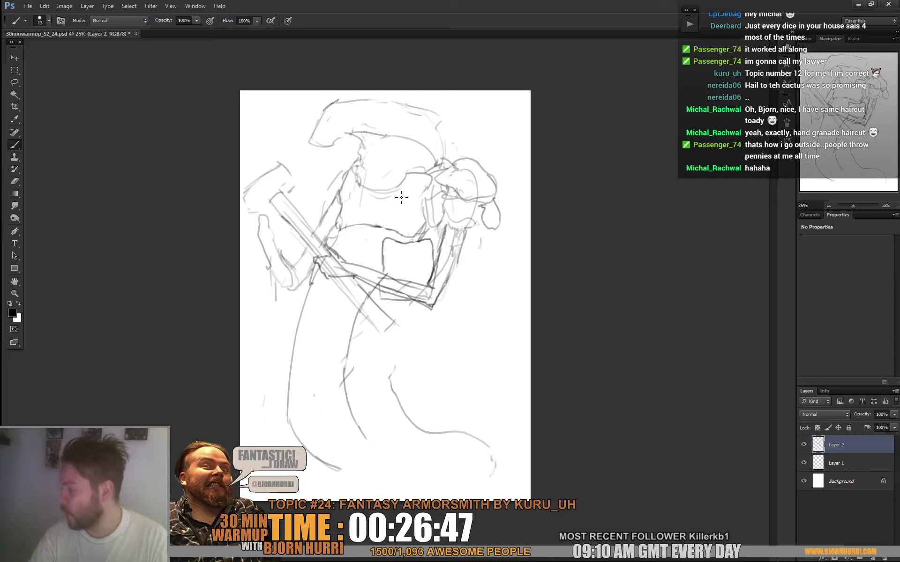
# Step: Merge Layer 2 down into Layer 1 and clean up stray lines on the right forearm and upper arm
pyautogui.press('Delete')
pyautogui.press('e')
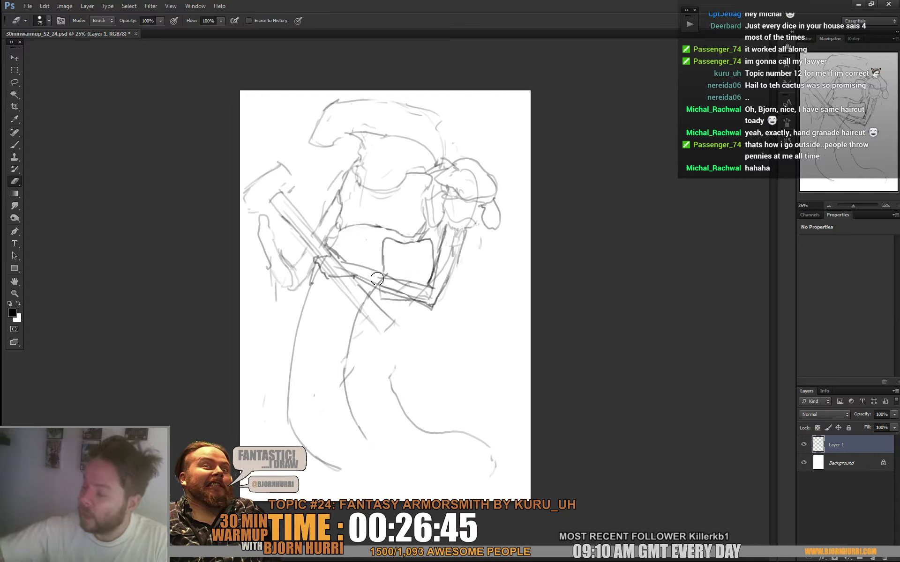
pyautogui.press('b')
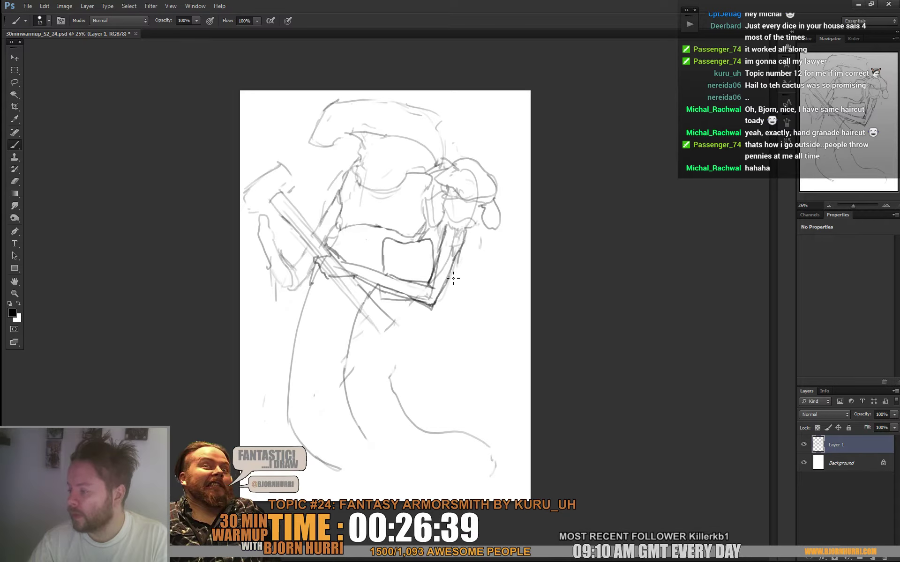
pyautogui.press('e')
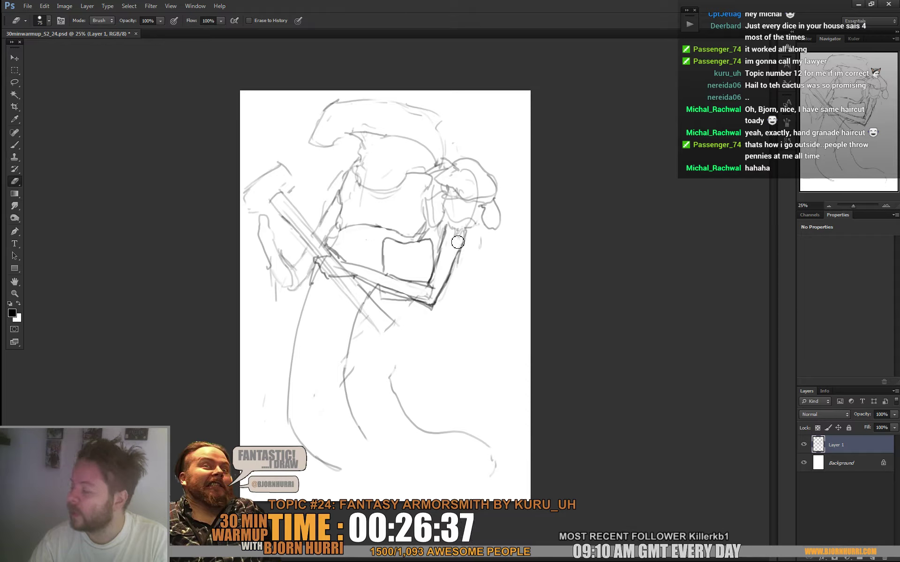
pyautogui.press('b')
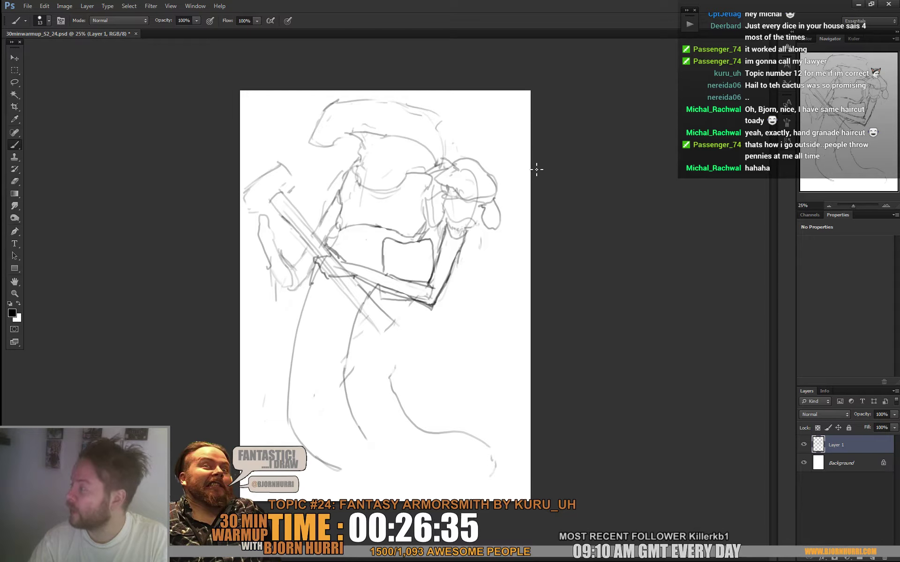
# Step: Erase the rough lines between the chest and right shoulder pad and redraw a small rounded plate with a strap there
pyautogui.press('e')
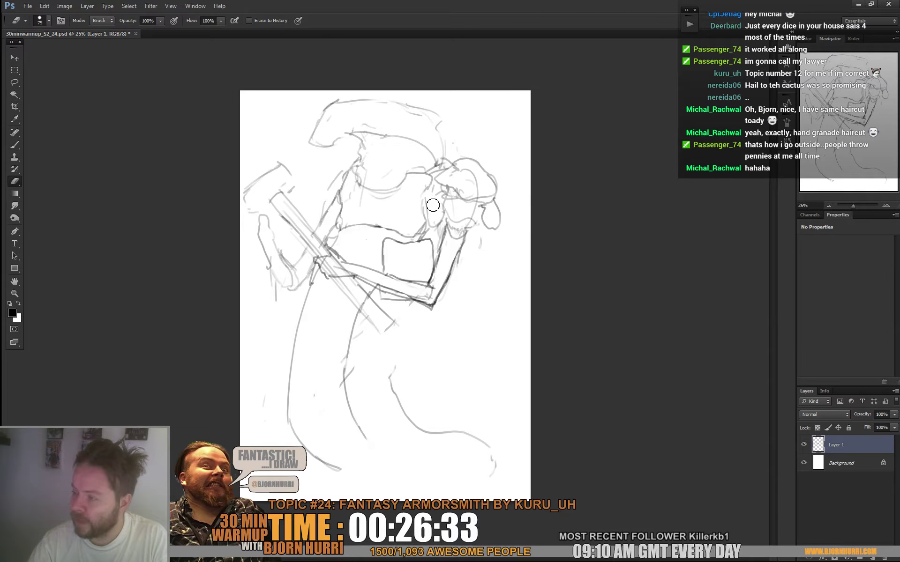
pyautogui.press('b')
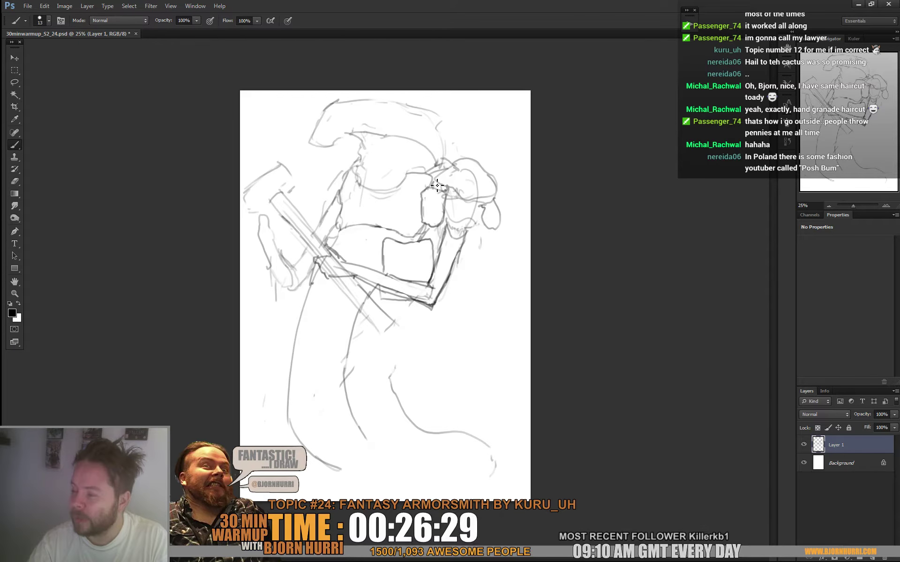
pyautogui.moveTo(439, 174); pyautogui.dragTo(446, 172)
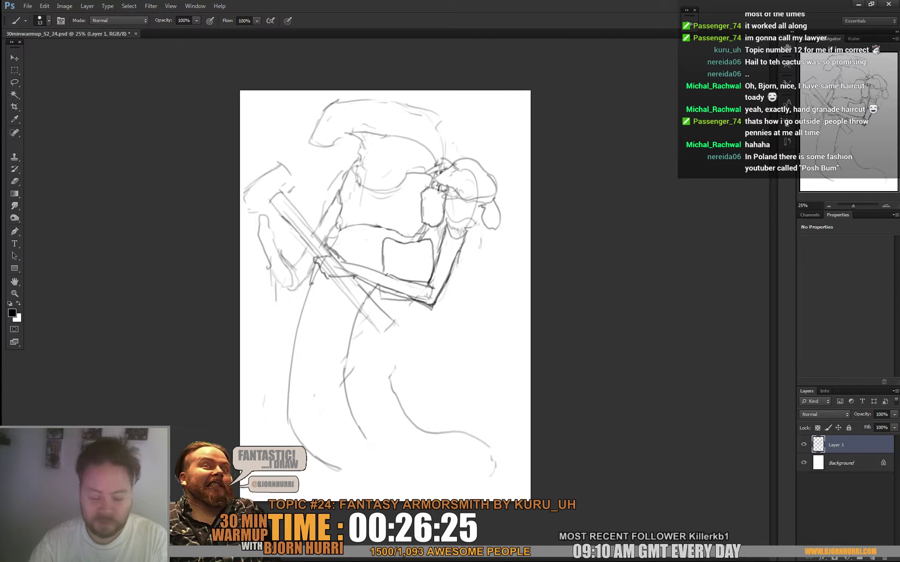
# Step: Erase the rough lines around the right shoulder pad and redraw its domed outline and the small plate hanging from its outer edge
pyautogui.press('e')
pyautogui.moveTo(485, 183)
pyautogui.mouseDown()
pyautogui.moveTo(470, 170)
pyautogui.moveTo(475, 192)
pyautogui.mouseUp()
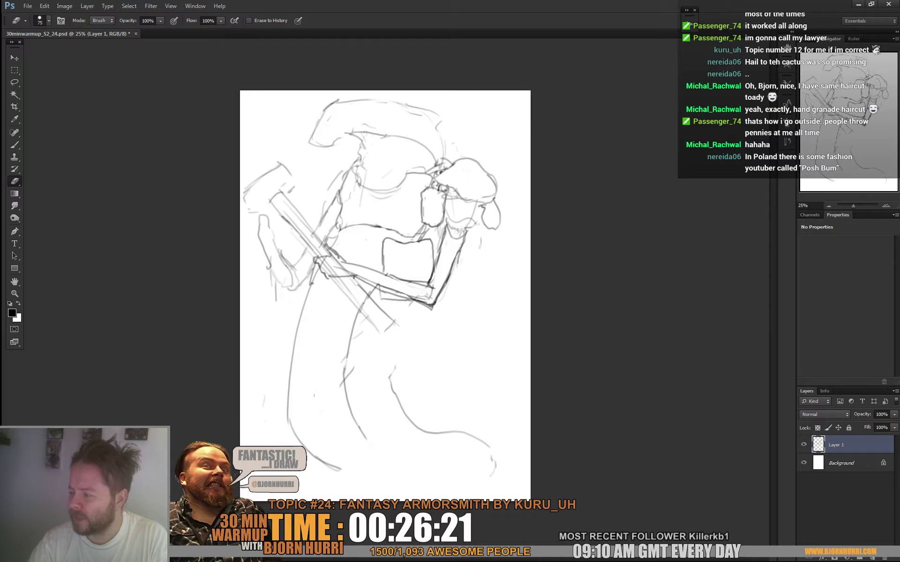
pyautogui.press('b')
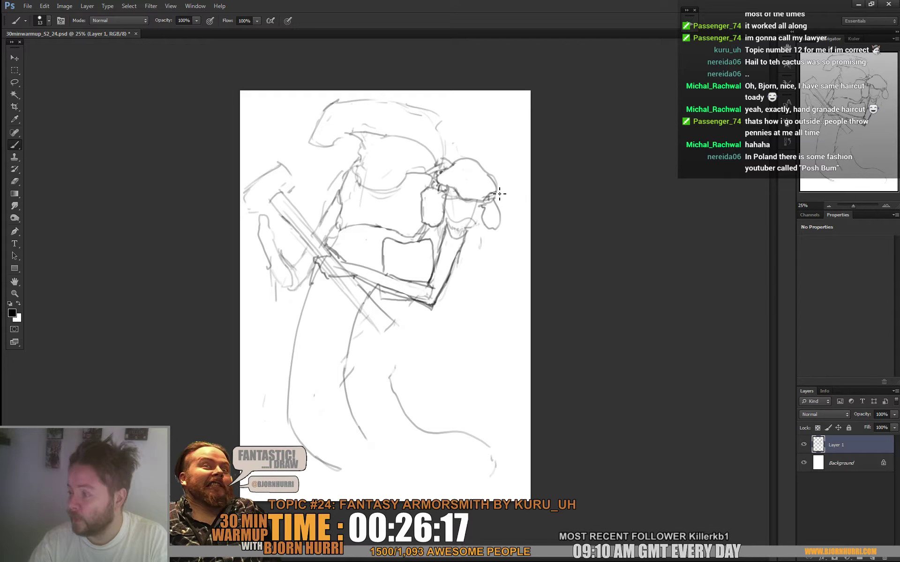
pyautogui.press('e')
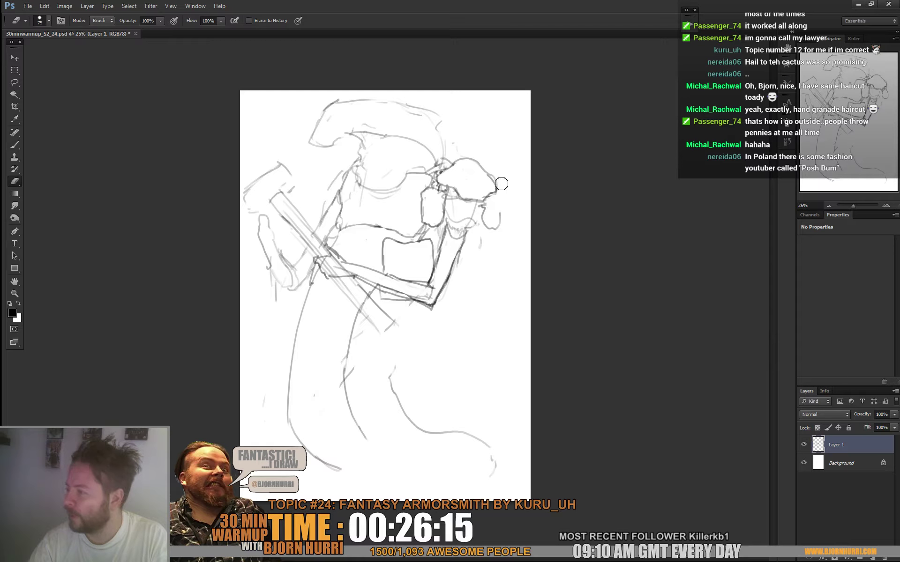
pyautogui.press('b')
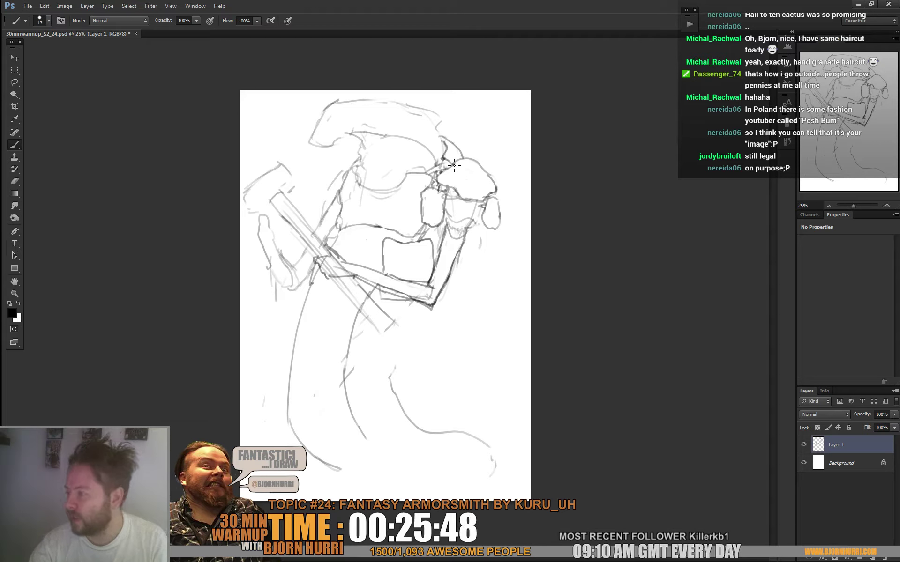
# Step: Add straps behind and below the right shoulder pad and draw crossed wrappings around the upper arm, erasing stray marks beside it
pyautogui.moveTo(455, 165); pyautogui.dragTo(442, 171)
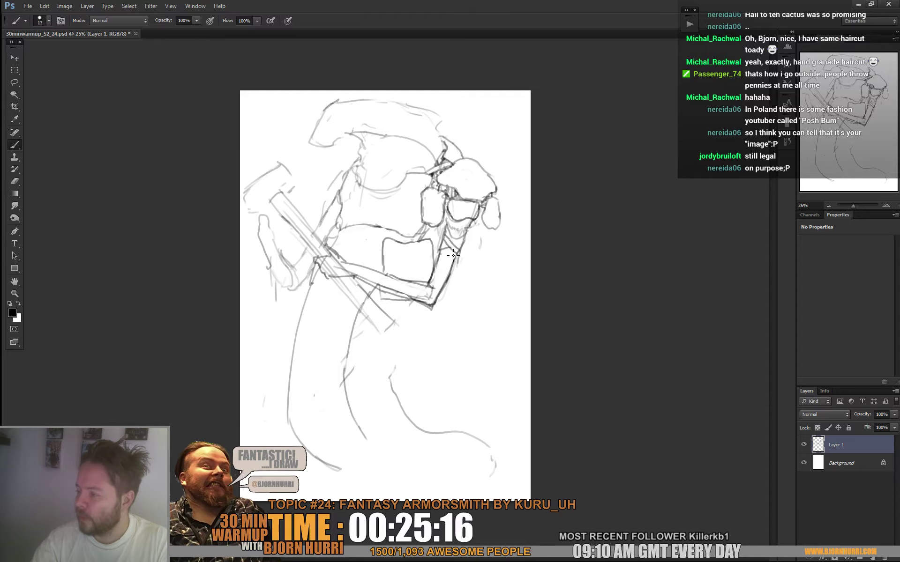
pyautogui.moveTo(447, 228)
pyautogui.mouseDown()
pyautogui.moveTo(469, 240)
pyautogui.moveTo(447, 244)
pyautogui.mouseUp()
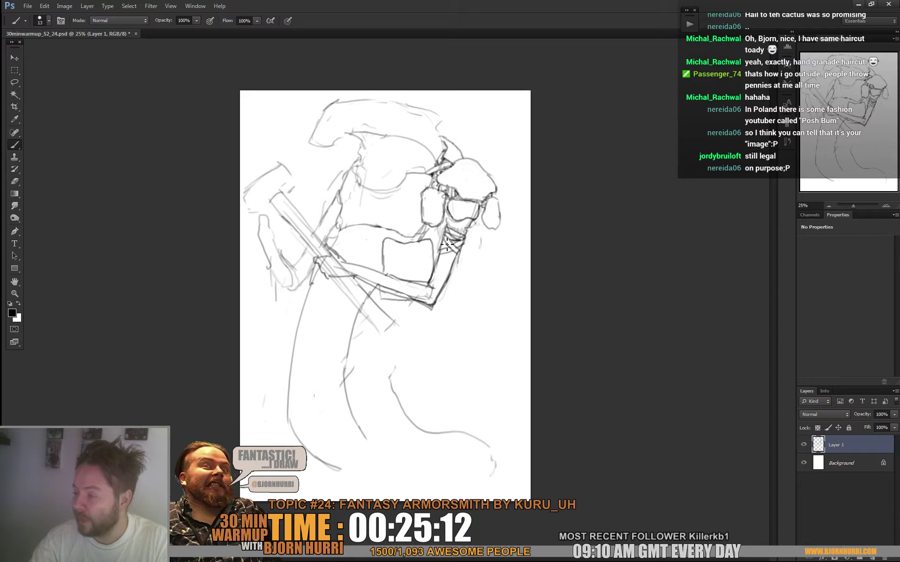
pyautogui.moveTo(489, 214); pyautogui.dragTo(485, 243)
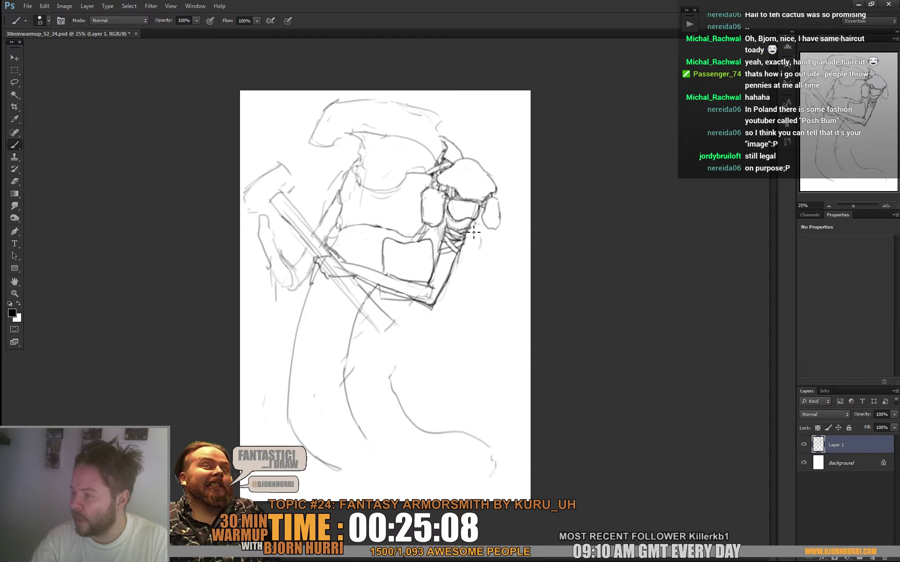
pyautogui.press('e')
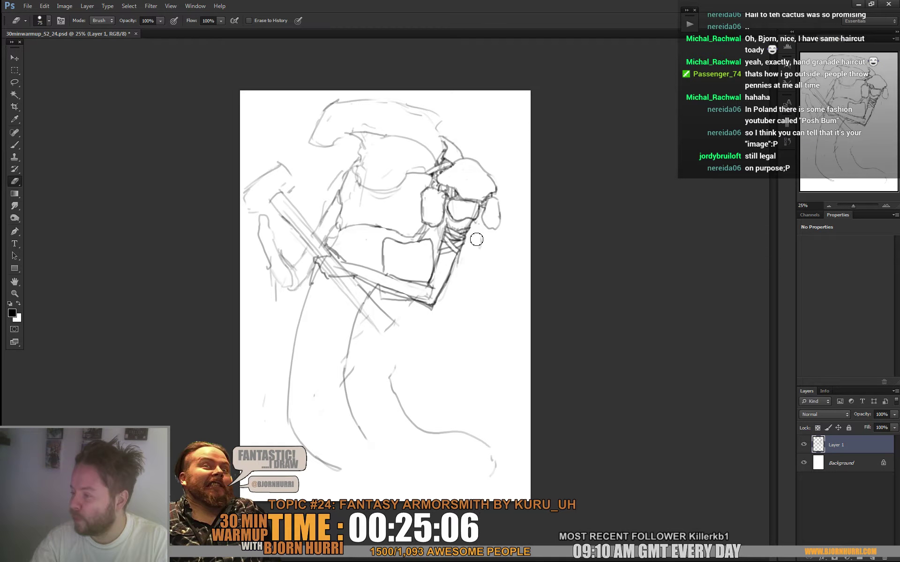
pyautogui.press('b')
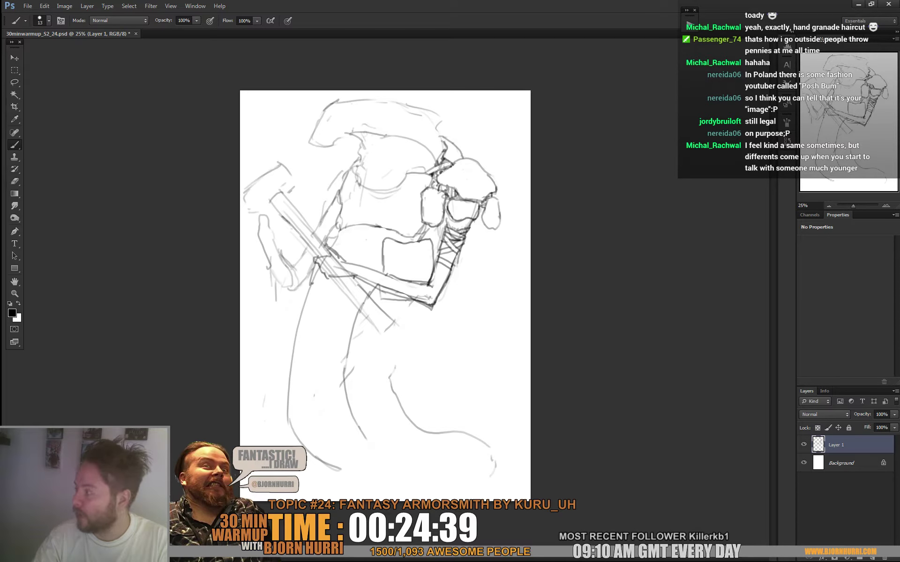
# Step: Erase the construction lines running through the gripping hand and right forearm, and redraw the forearm's upper edge
pyautogui.press('e')
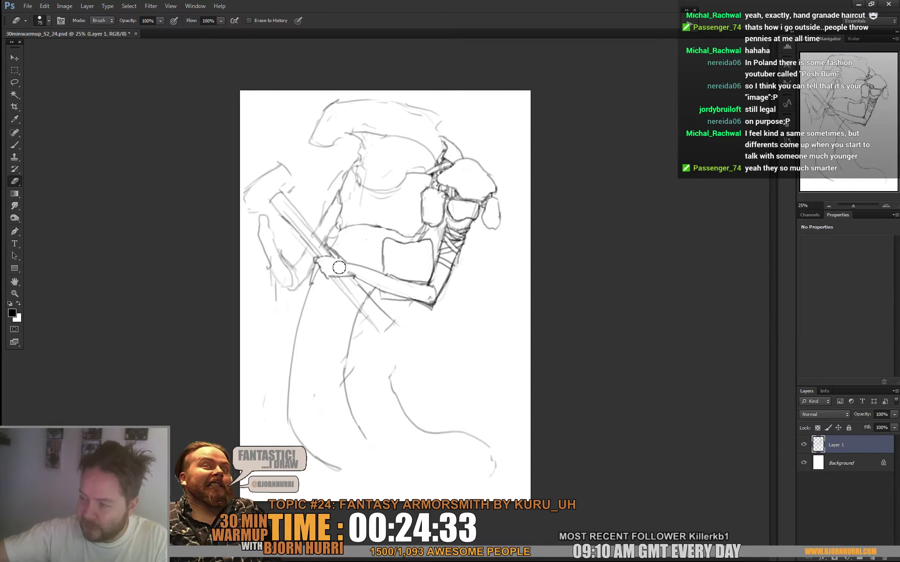
pyautogui.press('b')
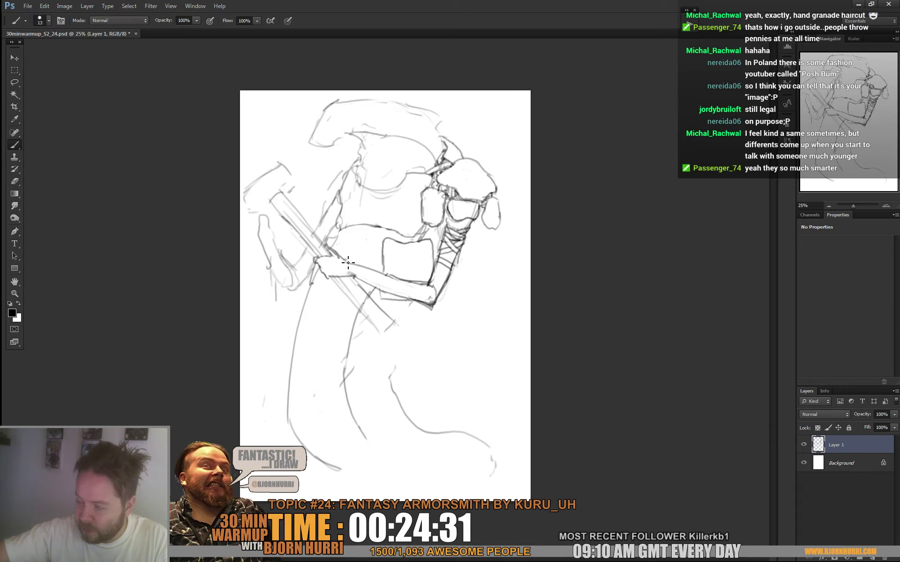
pyautogui.moveTo(360, 269); pyautogui.dragTo(393, 279)
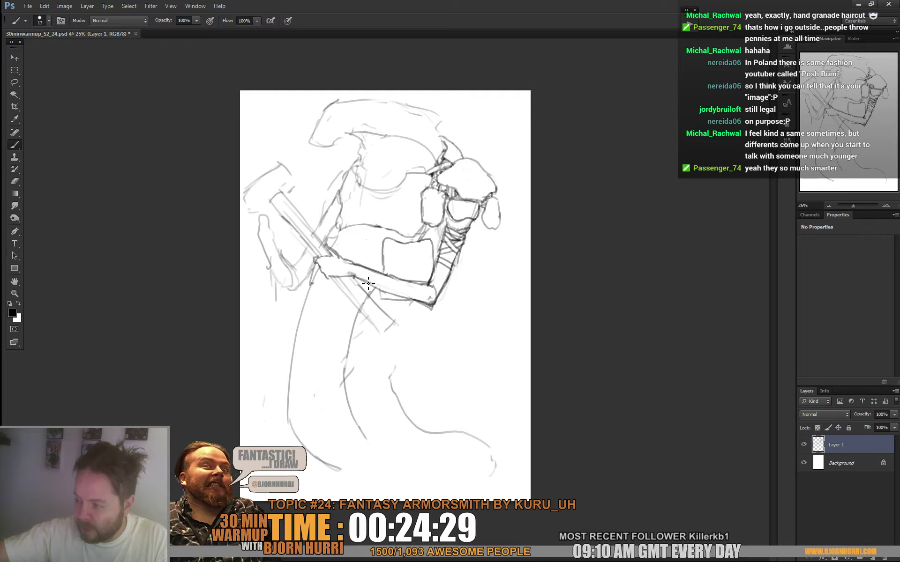
# Step: With the eraser reduced to size 34, clean up the forearm's underside and elbow and redraw the pouch's lower edge below the forearm
pyautogui.press('e')
pyautogui.rightClick(383, 285)
pyautogui.press('Escape')
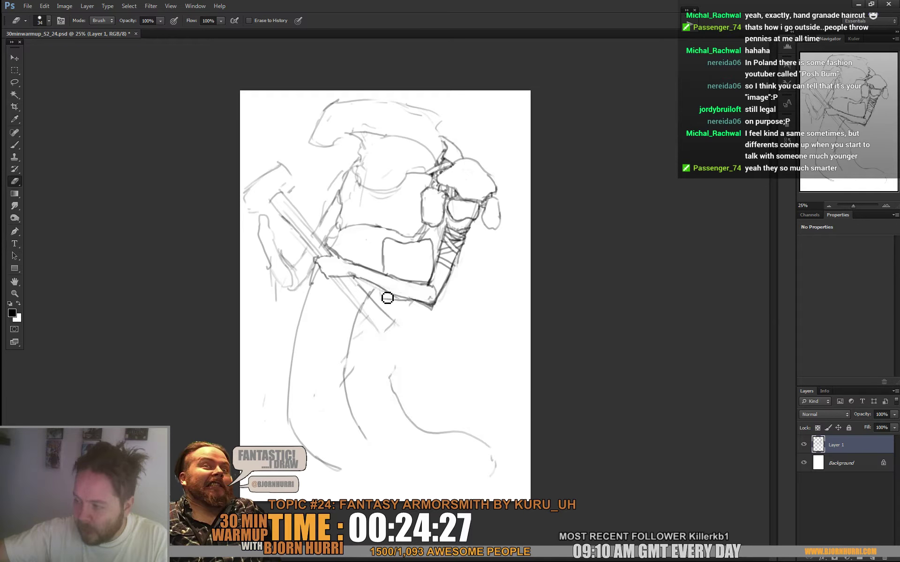
pyautogui.press('b')
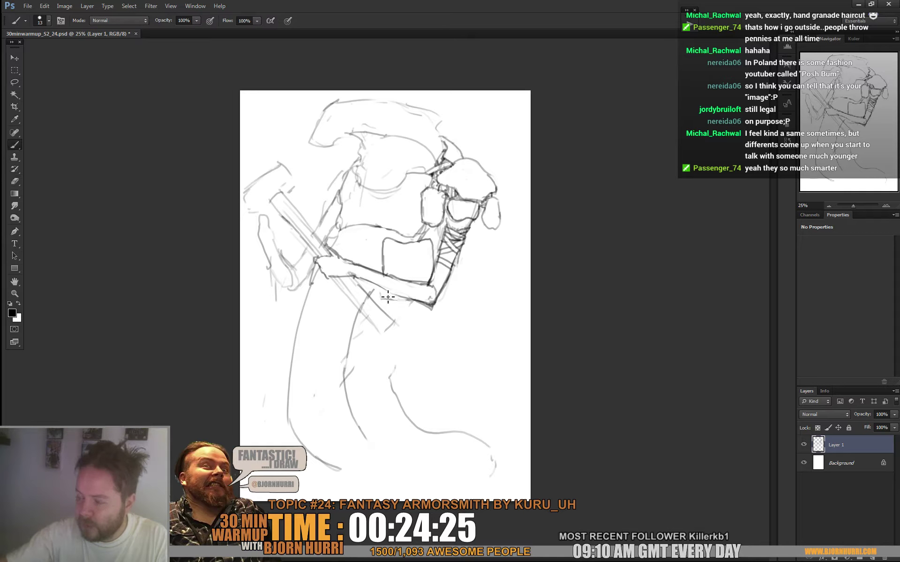
pyautogui.press('e')
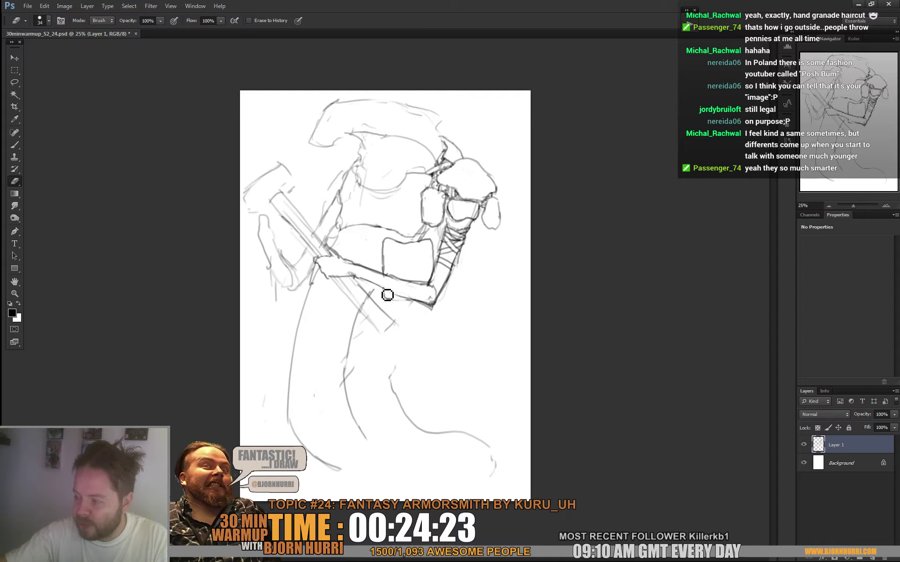
pyautogui.press('b')
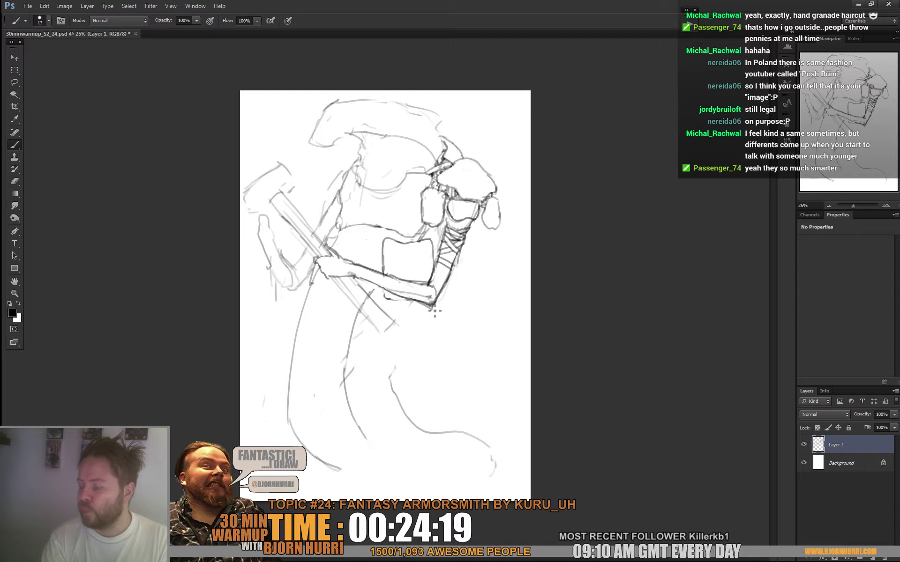
pyautogui.press('e')
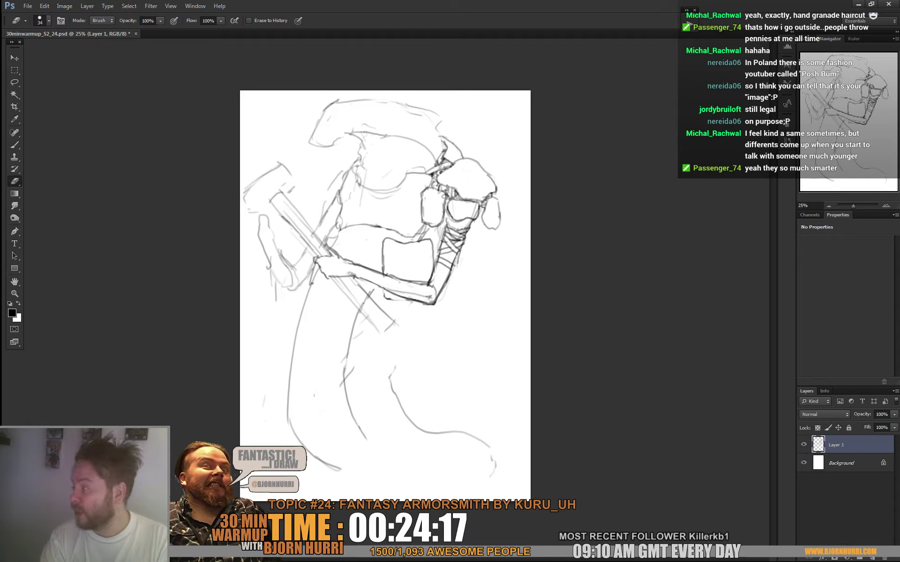
pyautogui.press('b')
pyautogui.moveTo(384, 296); pyautogui.dragTo(414, 303)
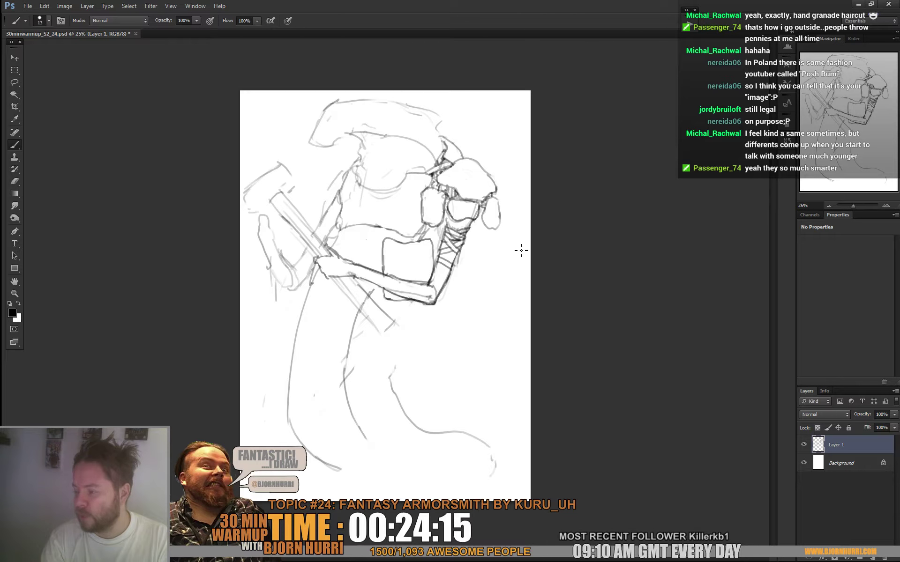
# Step: Clean up the rough hammer lines and redraw the straight handle and block-shaped hammer head with firmer outlines
pyautogui.press('e')
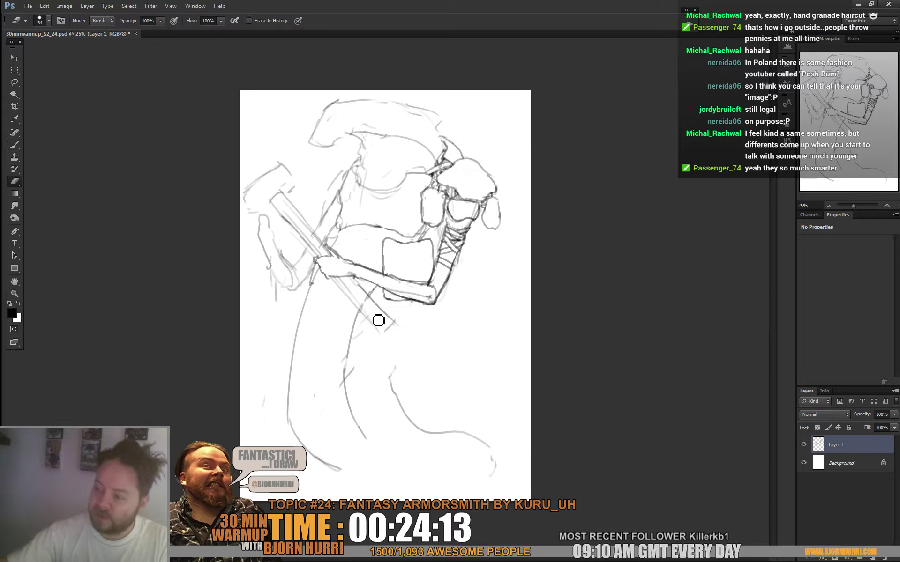
pyautogui.press('b')
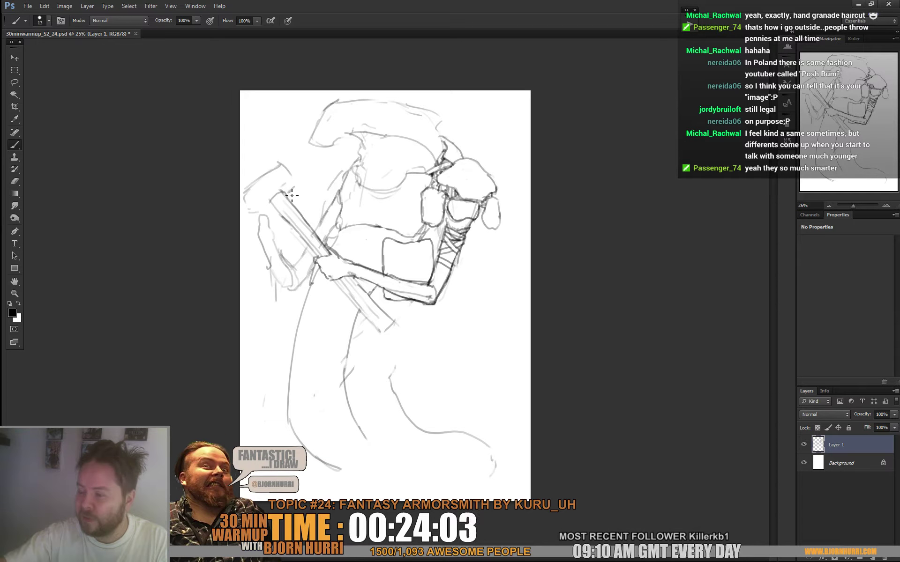
pyautogui.moveTo(292, 176)
pyautogui.mouseDown()
pyautogui.moveTo(293, 187)
pyautogui.moveTo(280, 183)
pyautogui.mouseUp()
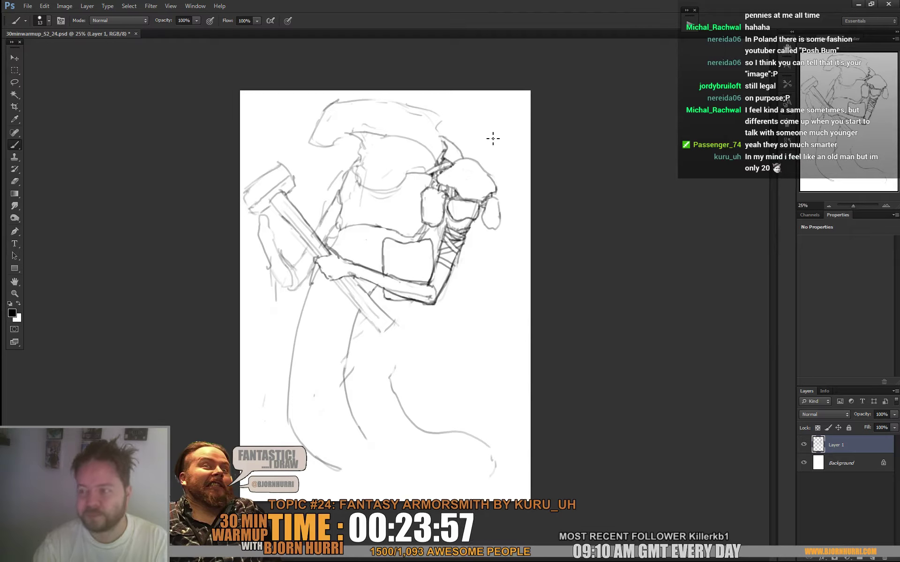
pyautogui.press('e')
pyautogui.press('b')
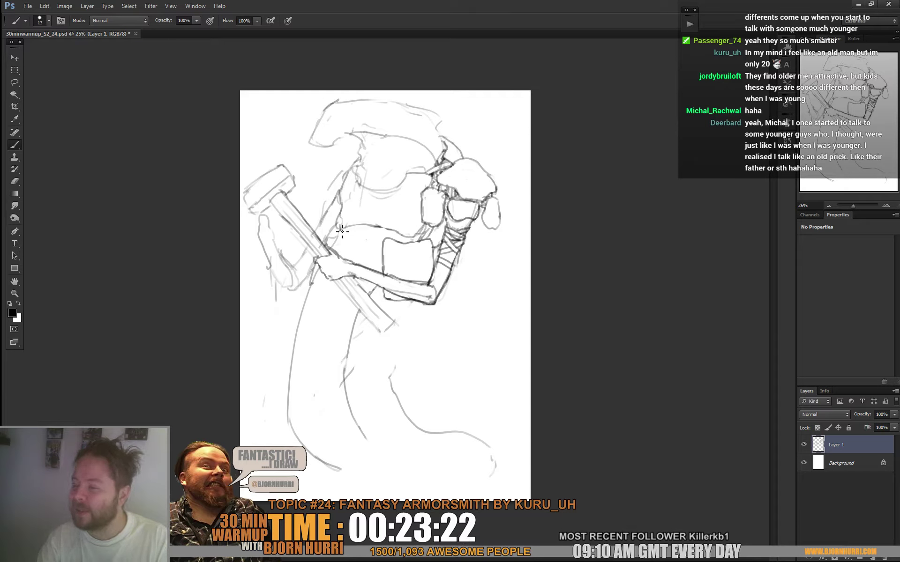
# Step: Firm up the chest plate's curved lower edge and its rounded neckline, erasing the loose lines around them
pyautogui.moveTo(340, 231); pyautogui.dragTo(385, 228)
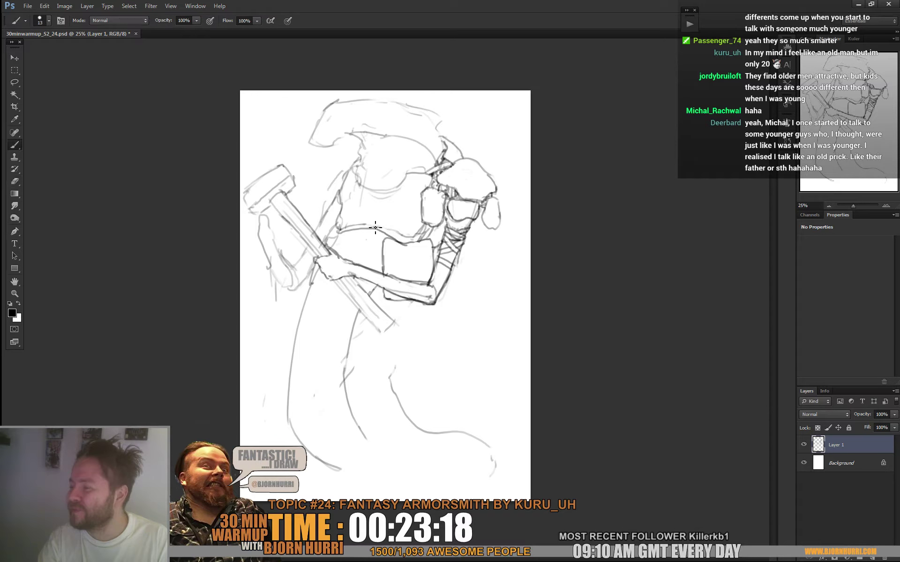
pyautogui.press('e')
pyautogui.press('b')
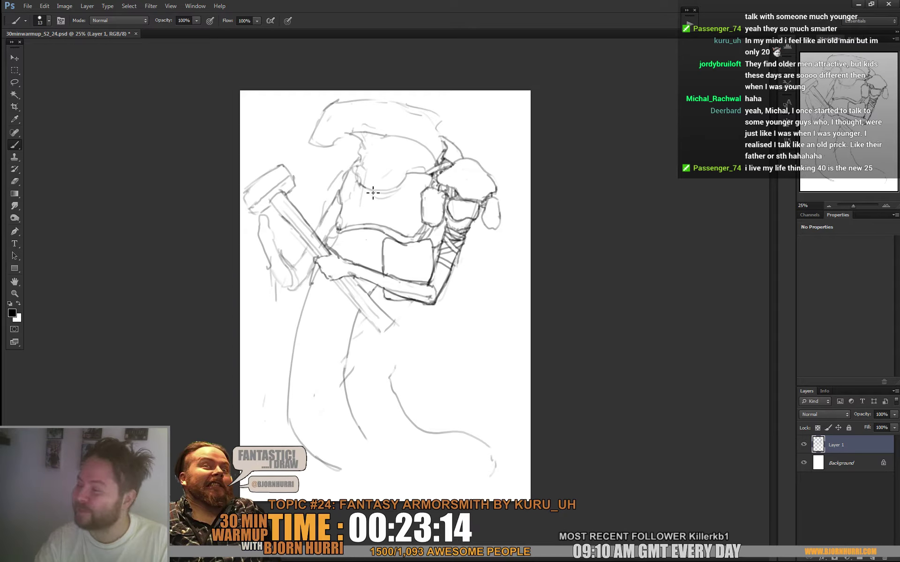
pyautogui.moveTo(370, 192); pyautogui.dragTo(406, 186)
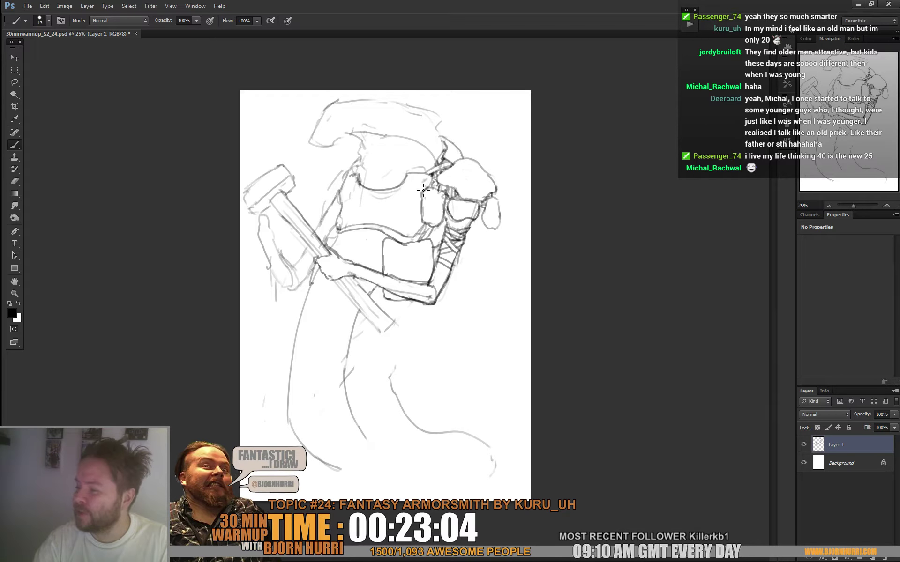
# Step: Draw a diagonal strap from the right shoulder onto the chest plate and clean up the overlapping lines around it with a size 21 eraser
pyautogui.moveTo(409, 195)
pyautogui.mouseDown()
pyautogui.moveTo(391, 208)
pyautogui.moveTo(402, 217)
pyautogui.mouseUp()
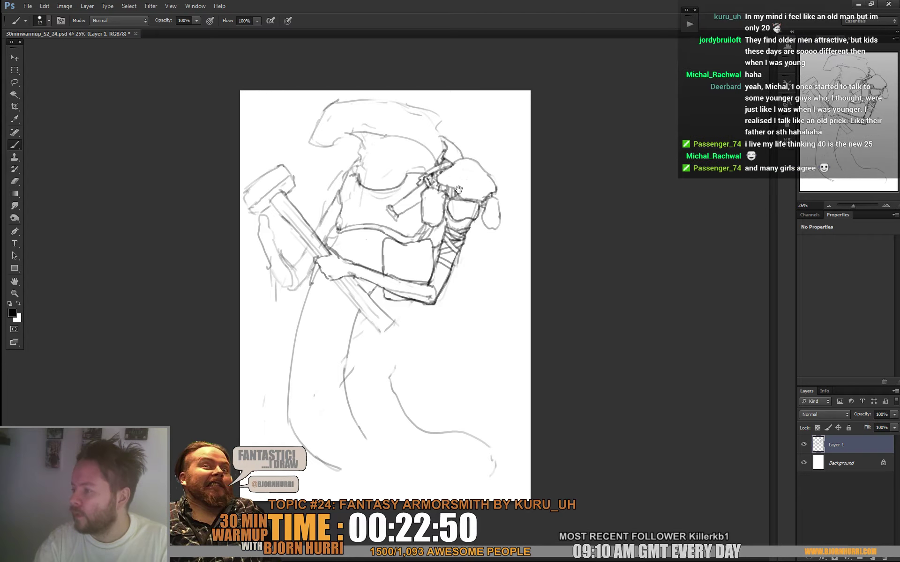
pyautogui.press('e')
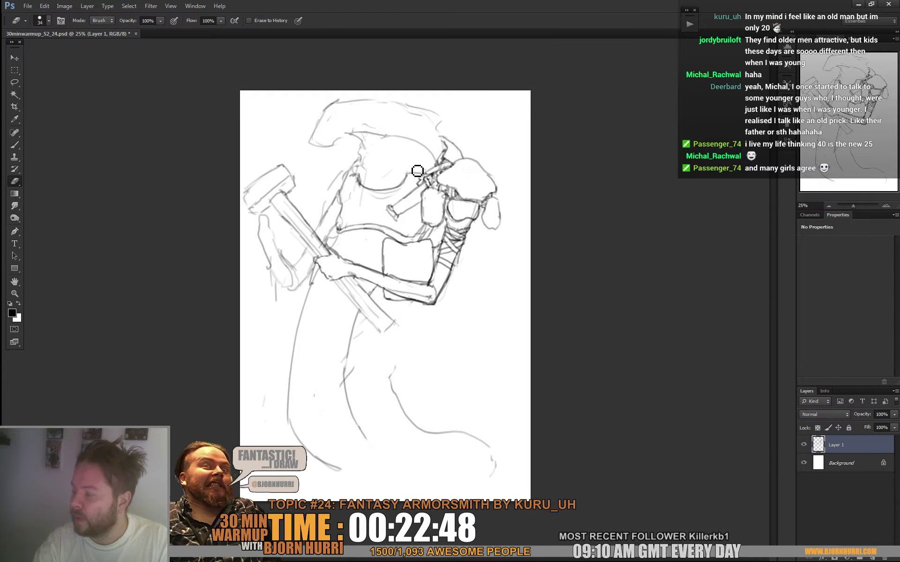
pyautogui.press('b')
pyautogui.press('e')
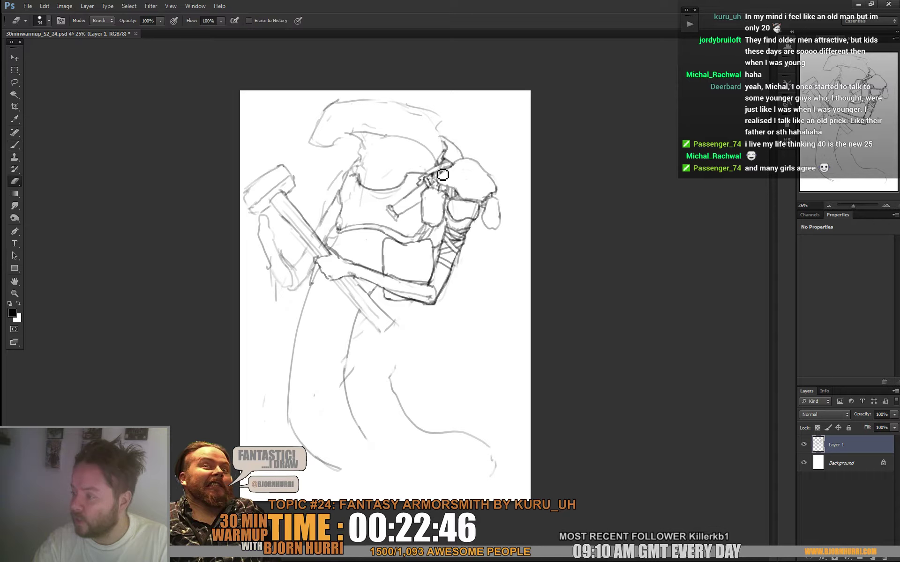
pyautogui.rightClick(440, 175)
pyautogui.press('Escape')
pyautogui.press('b')
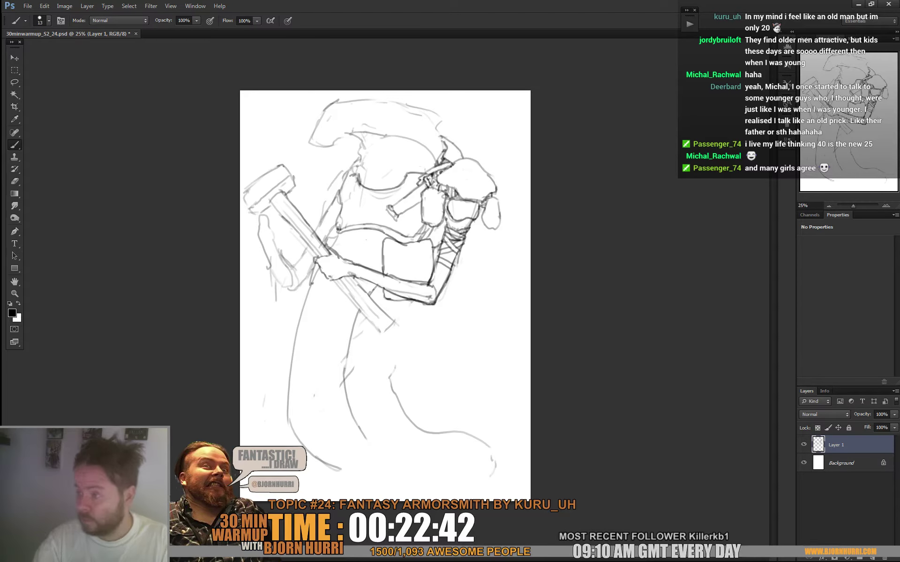
# Step: Darken the top outline of the creature's head and snout, and add an eye and a nostril
pyautogui.moveTo(440, 138)
pyautogui.mouseDown()
pyautogui.moveTo(409, 108)
pyautogui.moveTo(344, 106)
pyautogui.mouseUp()
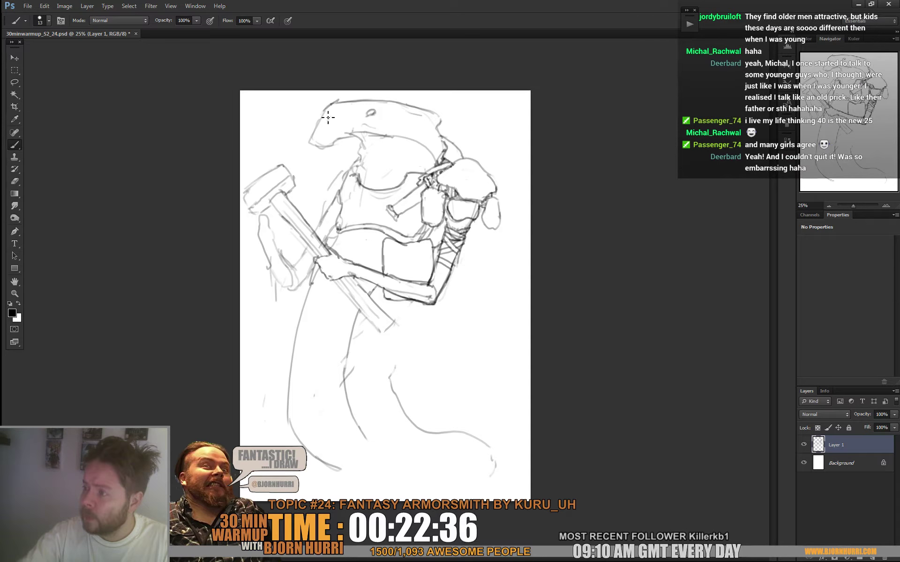
pyautogui.moveTo(324, 114); pyautogui.dragTo(320, 117)
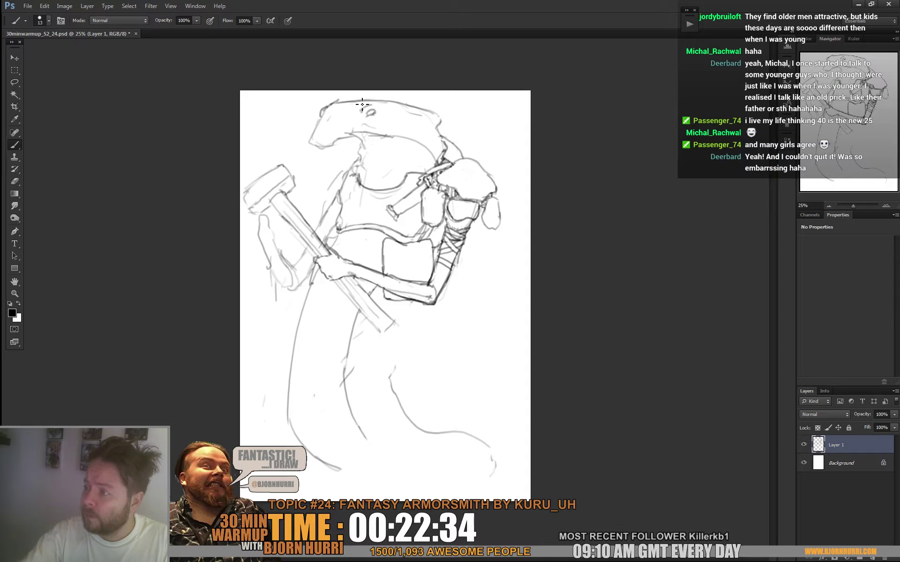
pyautogui.moveTo(316, 128); pyautogui.dragTo(310, 138)
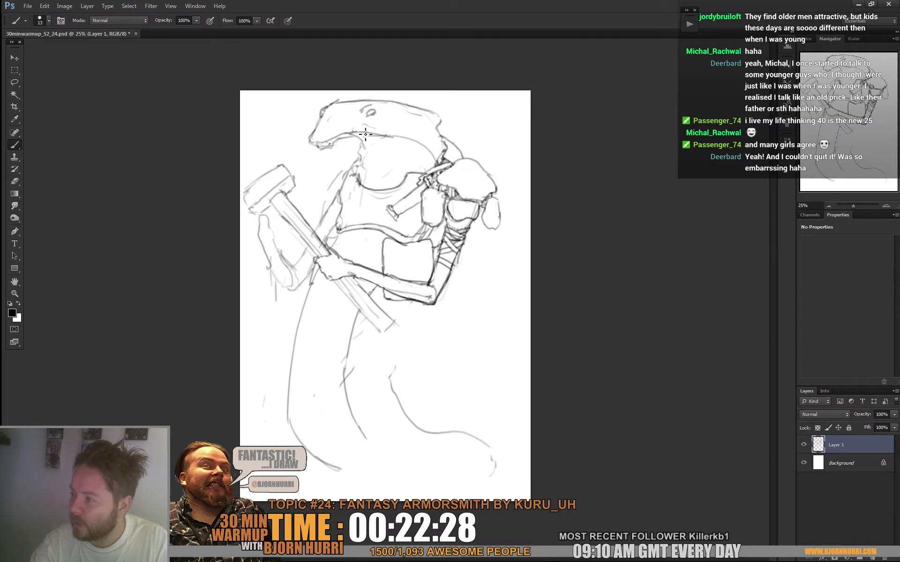
# Step: Draw the long curved mouth line along the snout's underside and erase the loose lines beneath the snout tip
pyautogui.moveTo(349, 135); pyautogui.dragTo(388, 131)
pyautogui.press('e')
pyautogui.press('b')
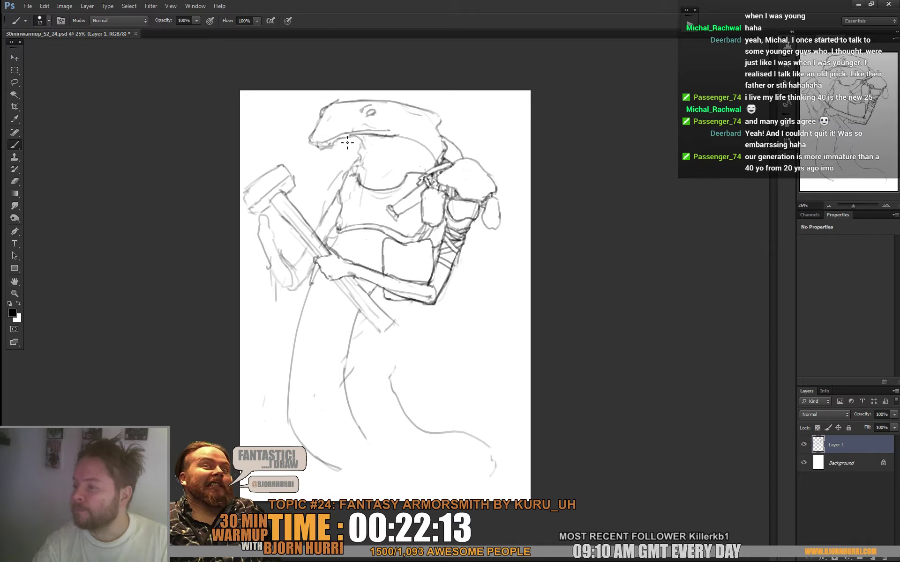
pyautogui.press('e')
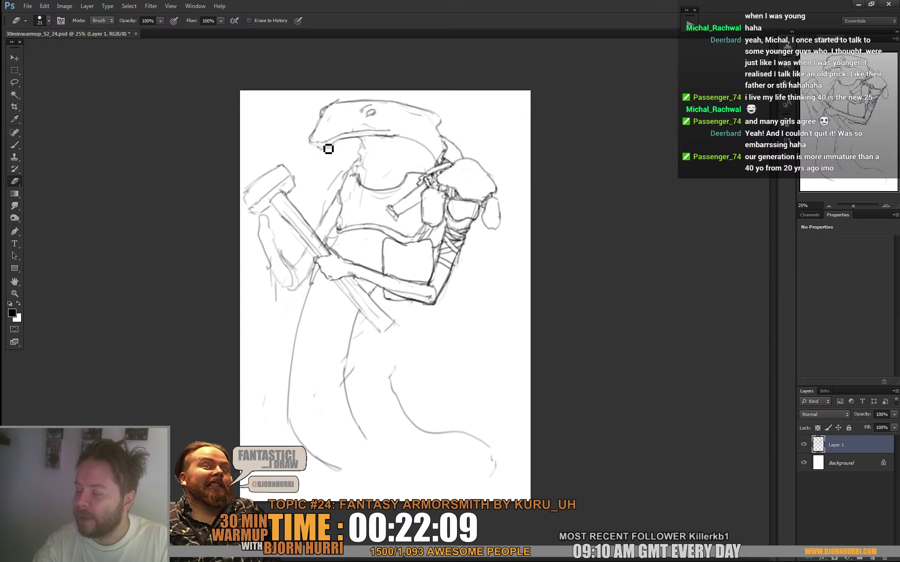
pyautogui.press('b')
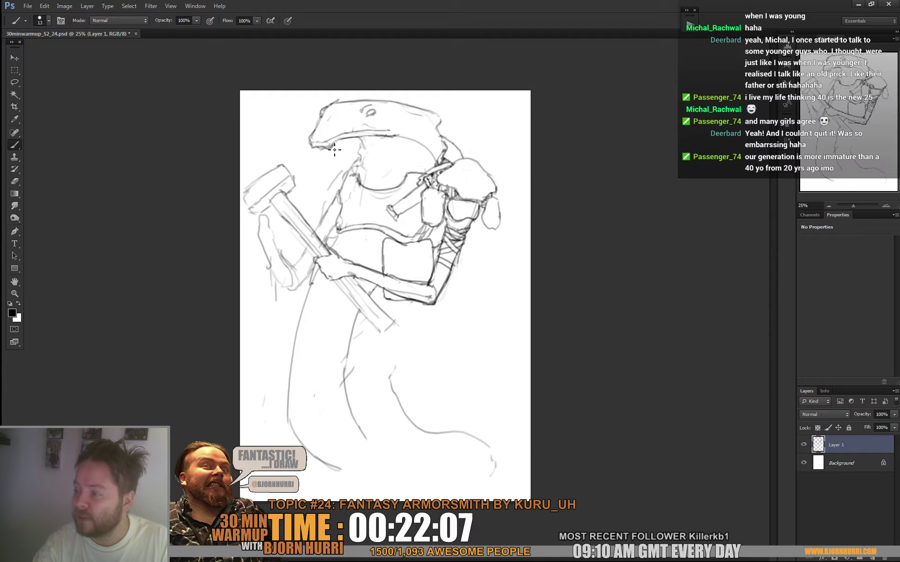
# Step: Touch up the lines under the snout tip and around the eye, then redraw the curve at the back of the creature's head
pyautogui.moveTo(334, 149); pyautogui.dragTo(318, 144)
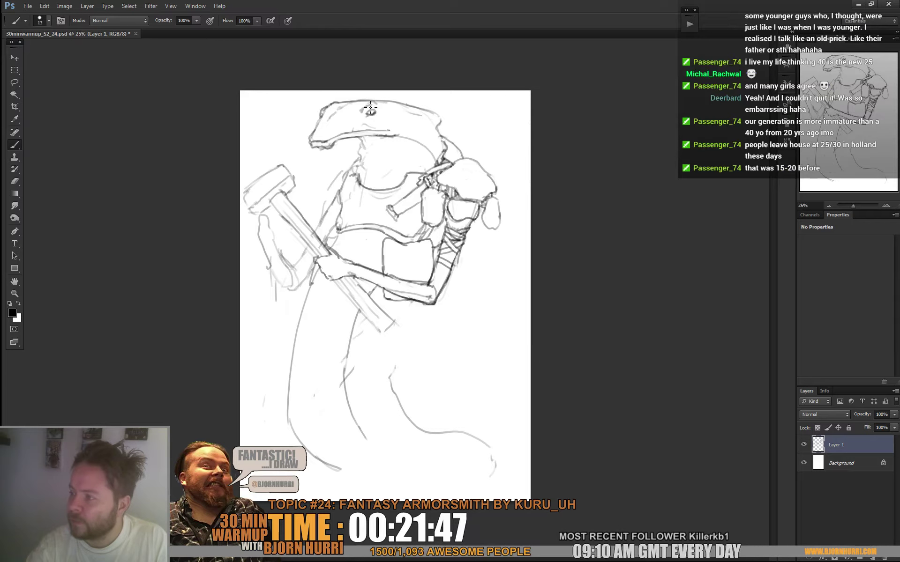
pyautogui.press('e')
pyautogui.moveTo(372, 112); pyautogui.dragTo(377, 105)
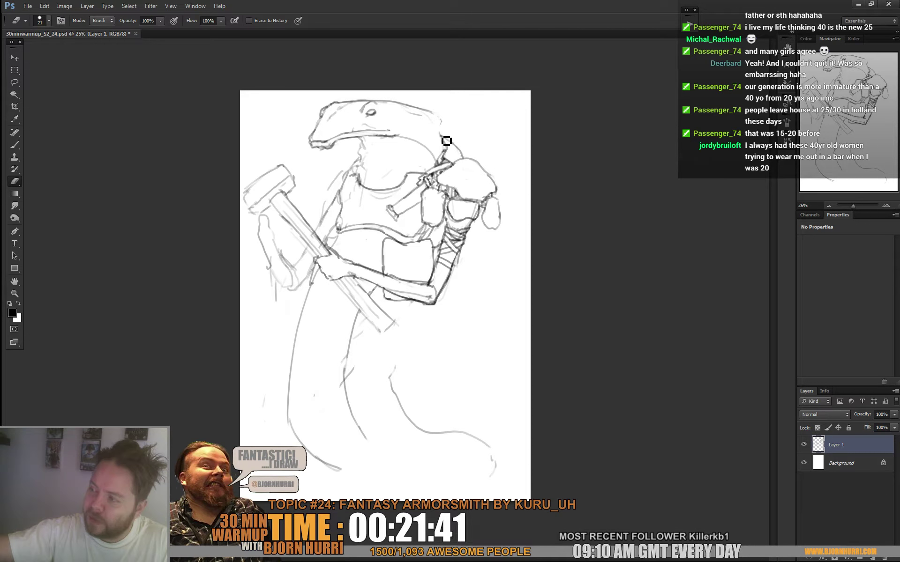
pyautogui.press('b')
pyautogui.moveTo(439, 121); pyautogui.dragTo(447, 136)
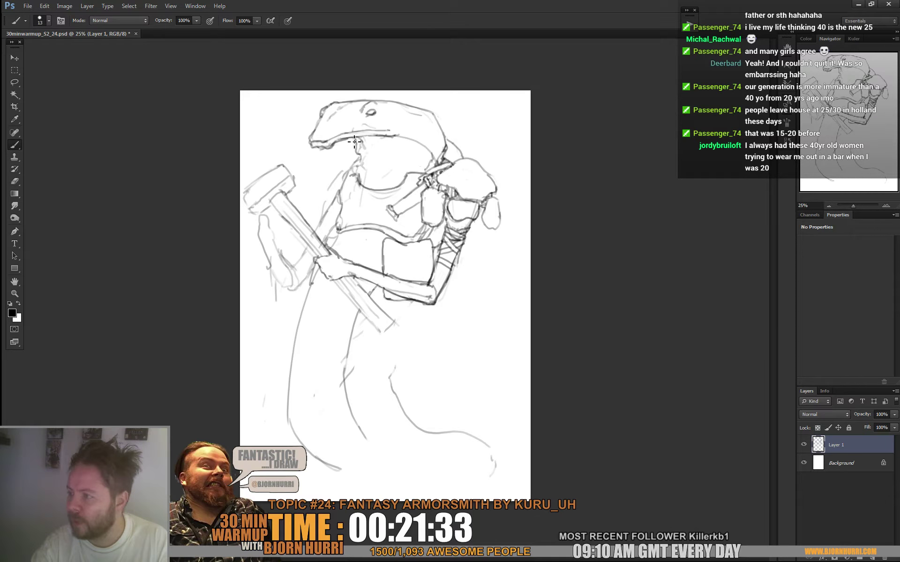
# Step: Extend the jaw line toward the back of the creature's head, adding a mouth corner and erasing stray marks along it
pyautogui.press('e')
pyautogui.press('b')
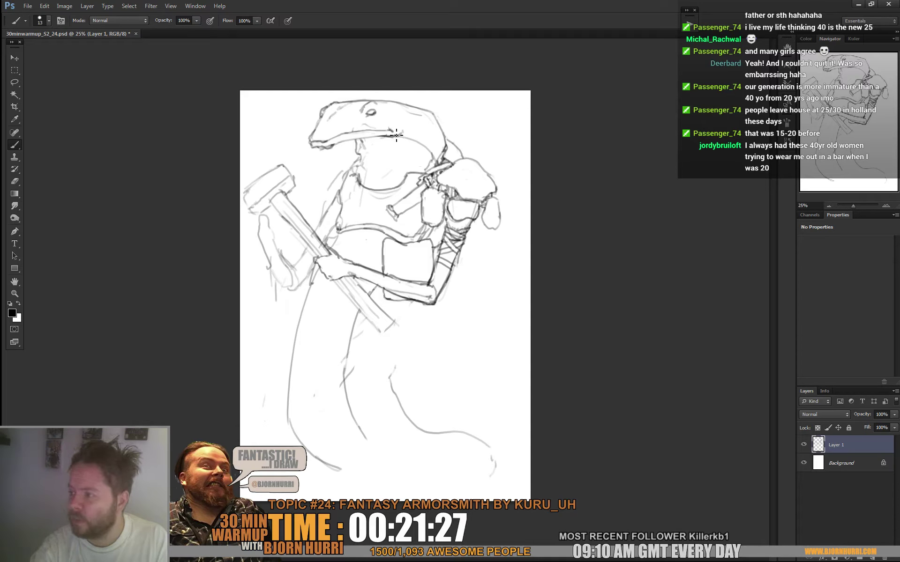
pyautogui.press('e')
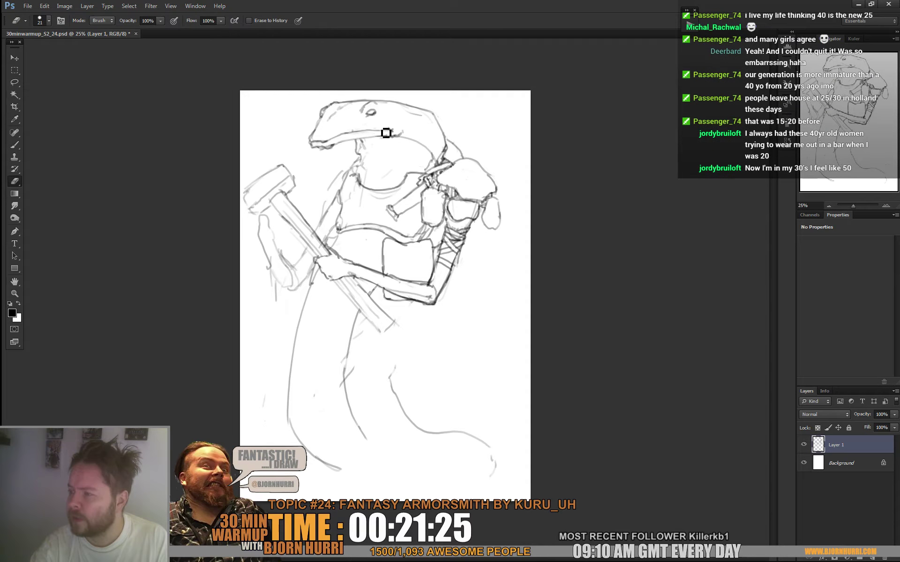
pyautogui.press('b')
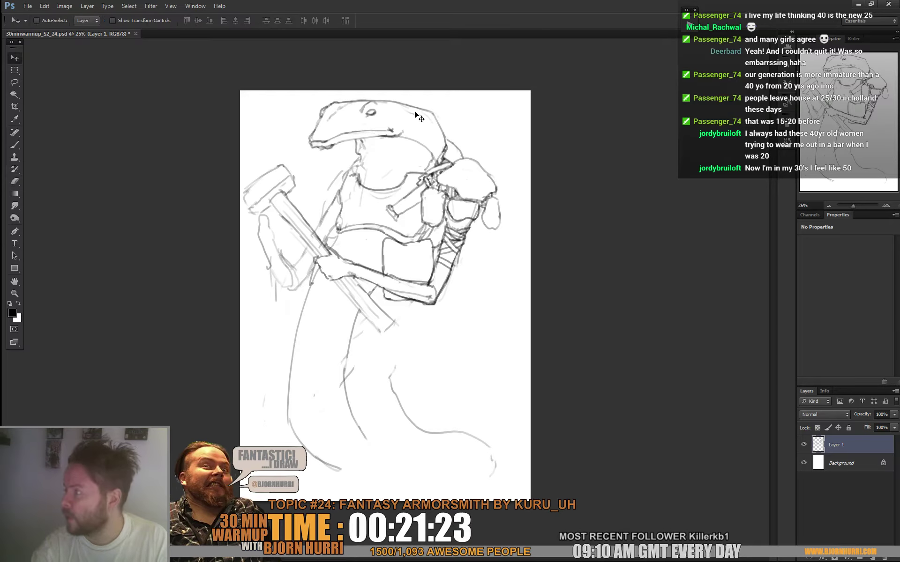
pyautogui.moveTo(367, 137); pyautogui.dragTo(412, 143)
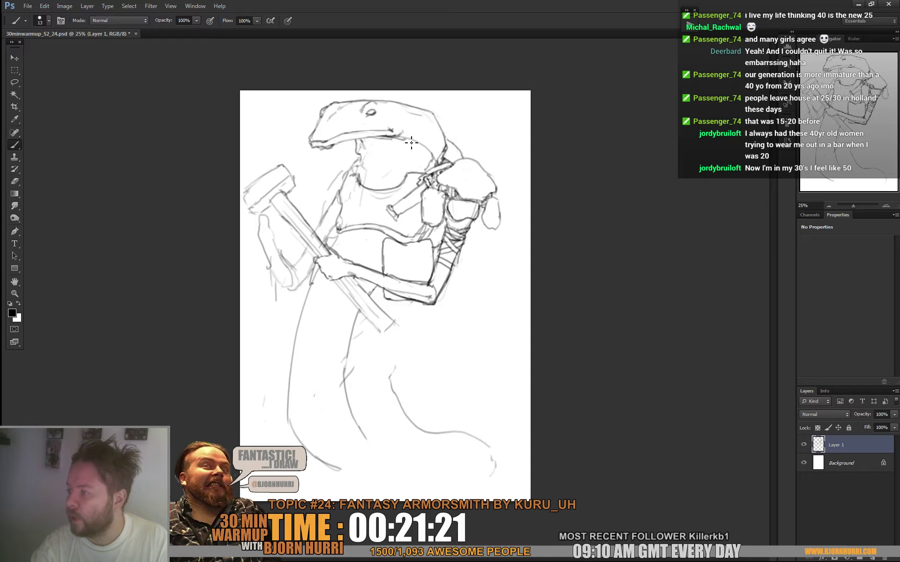
pyautogui.press('e')
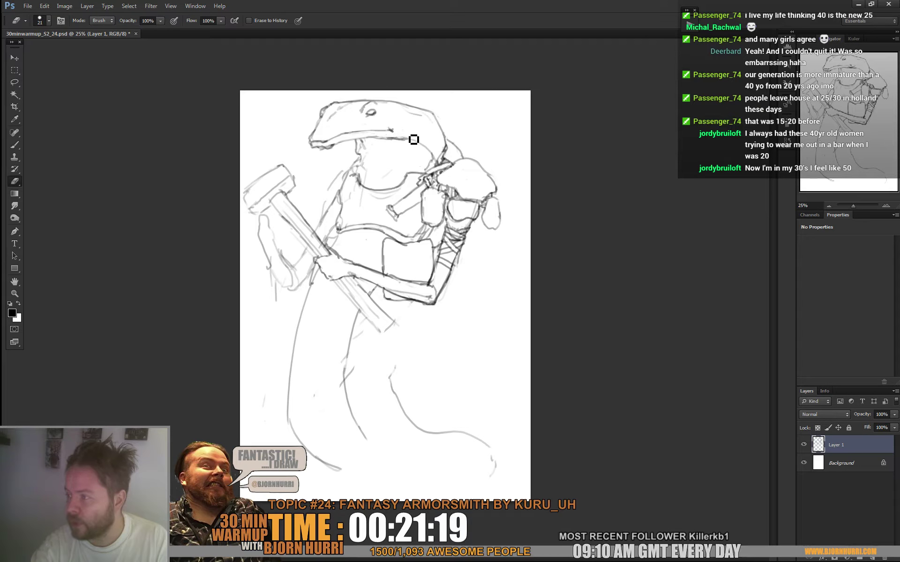
# Step: Reinforce the jaw's lower edge and fill the neck with horizontal fold lines down to the chest plate's neckline
pyautogui.press('b')
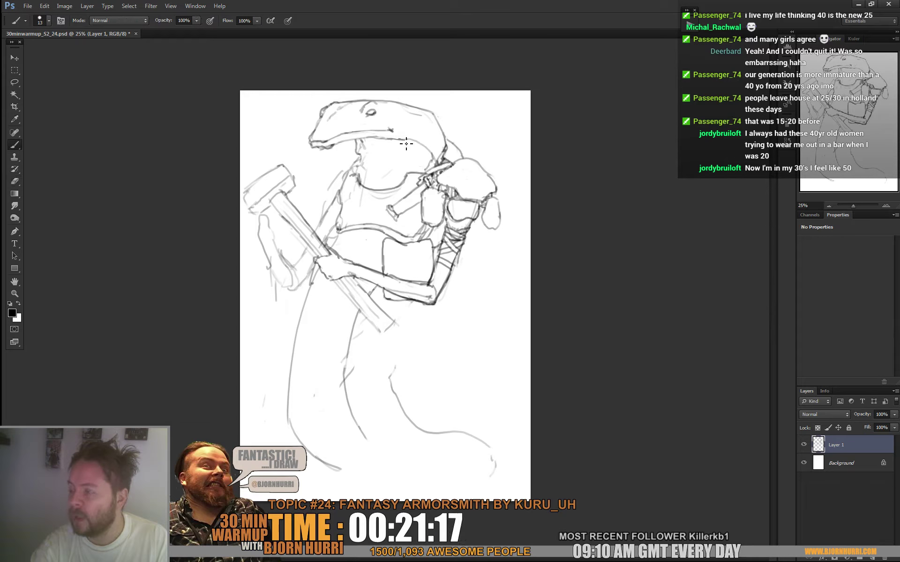
pyautogui.moveTo(396, 139); pyautogui.dragTo(373, 141)
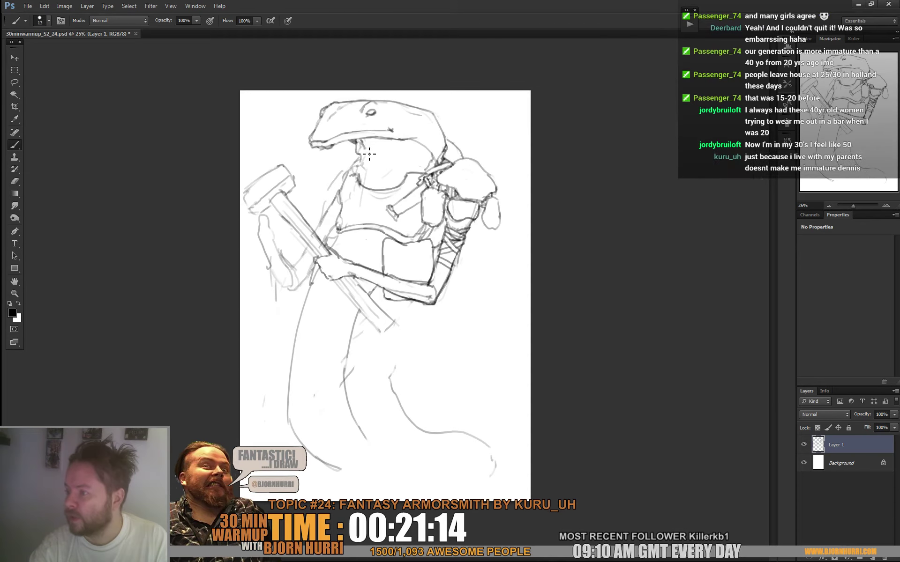
pyautogui.moveTo(382, 149)
pyautogui.mouseDown()
pyautogui.moveTo(425, 153)
pyautogui.moveTo(368, 159)
pyautogui.moveTo(387, 158)
pyautogui.mouseUp()
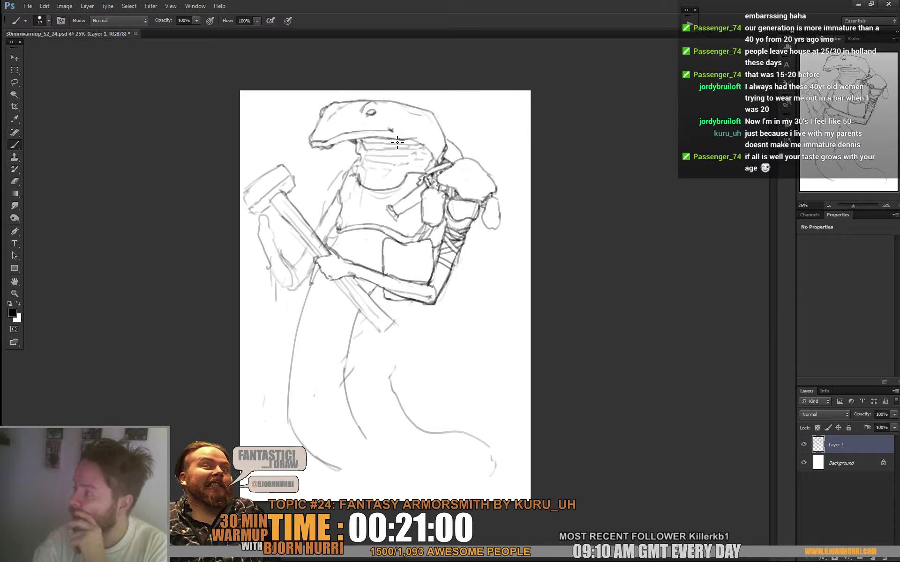
pyautogui.moveTo(373, 173); pyautogui.dragTo(402, 176)
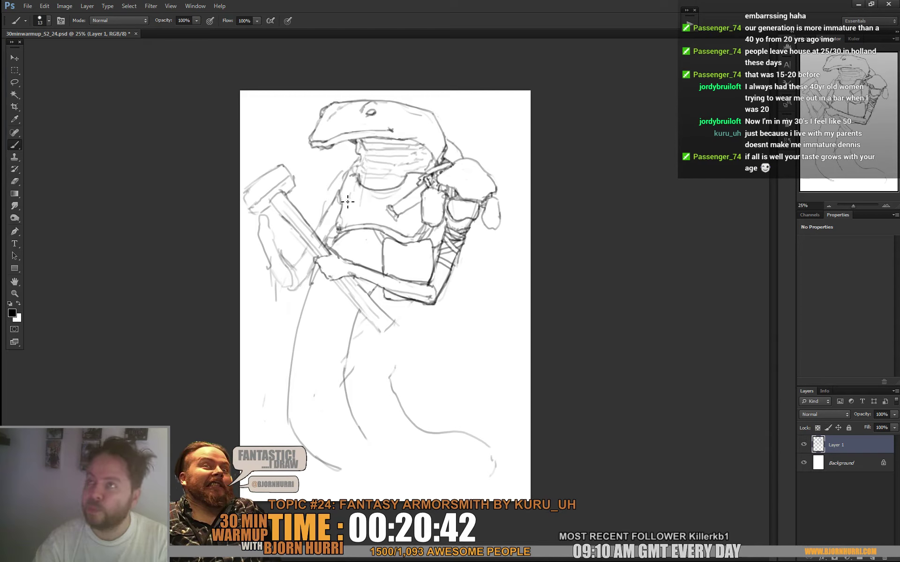
# Step: Clean up the chest plate's side edge near the hammer arm and redraw it with a firmer outline up to the shoulder
pyautogui.press('e')
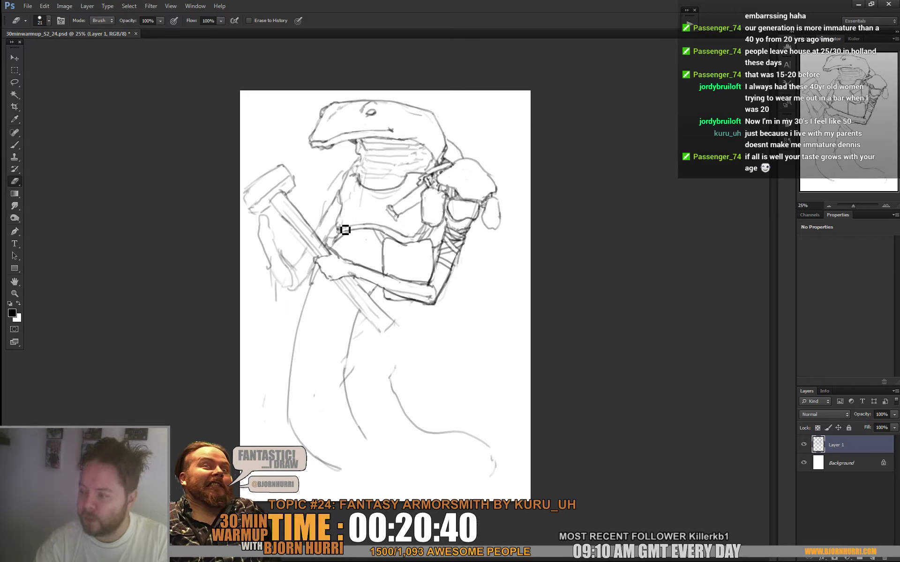
pyautogui.press('b')
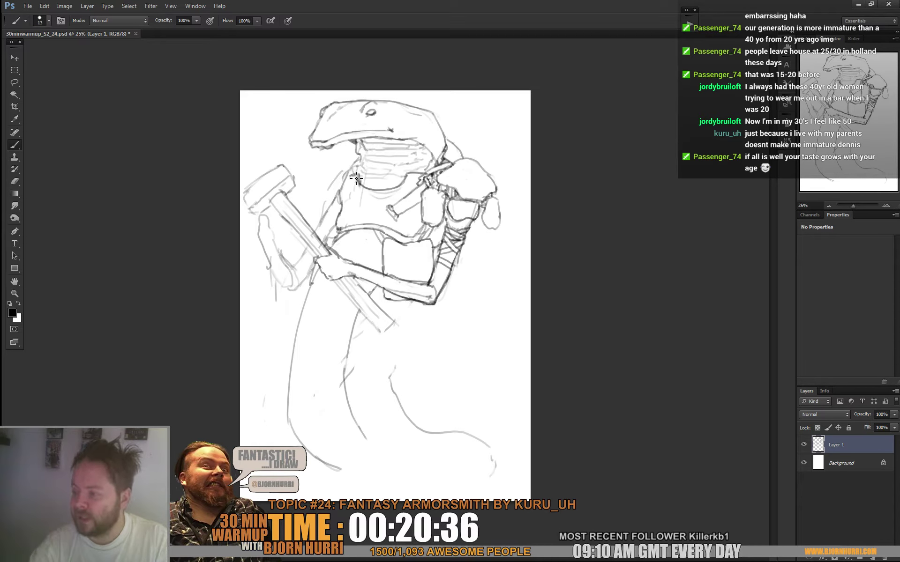
pyautogui.moveTo(349, 177)
pyautogui.mouseDown()
pyautogui.moveTo(345, 225)
pyautogui.moveTo(346, 199)
pyautogui.mouseUp()
pyautogui.press('e')
pyautogui.press('b')
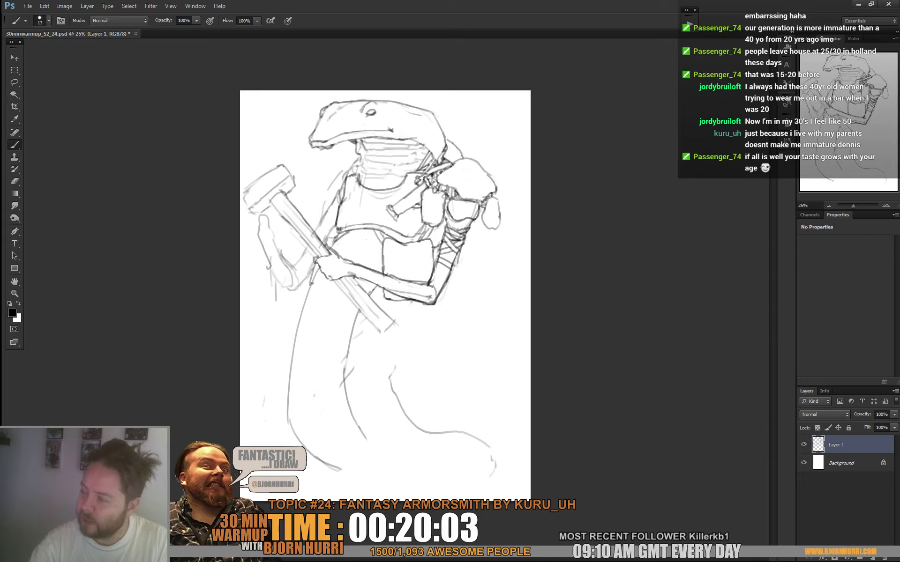
# Step: Tidy the small straps beneath the shoulder pad and add a curved raised rim along the pad's top
pyautogui.press('e')
pyautogui.rightClick(482, 202)
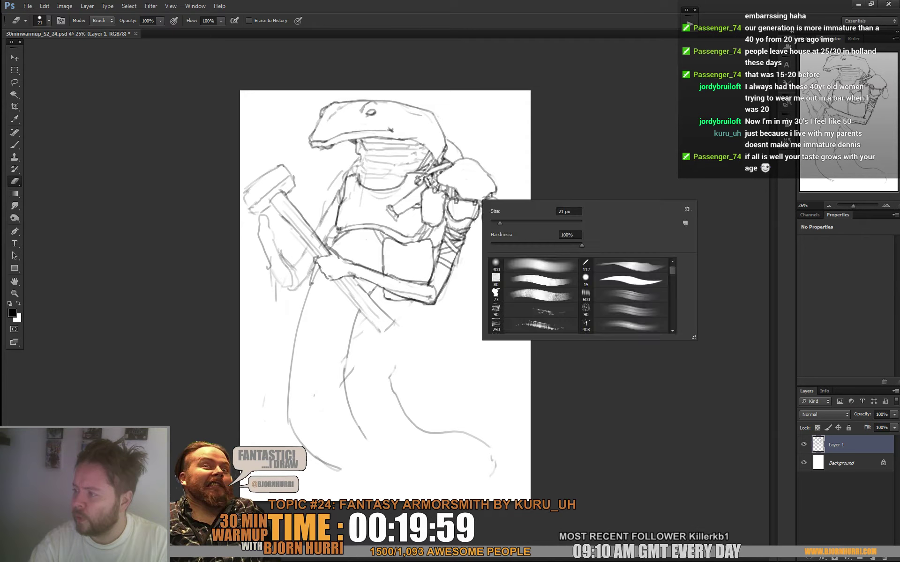
pyautogui.click(472, 196)
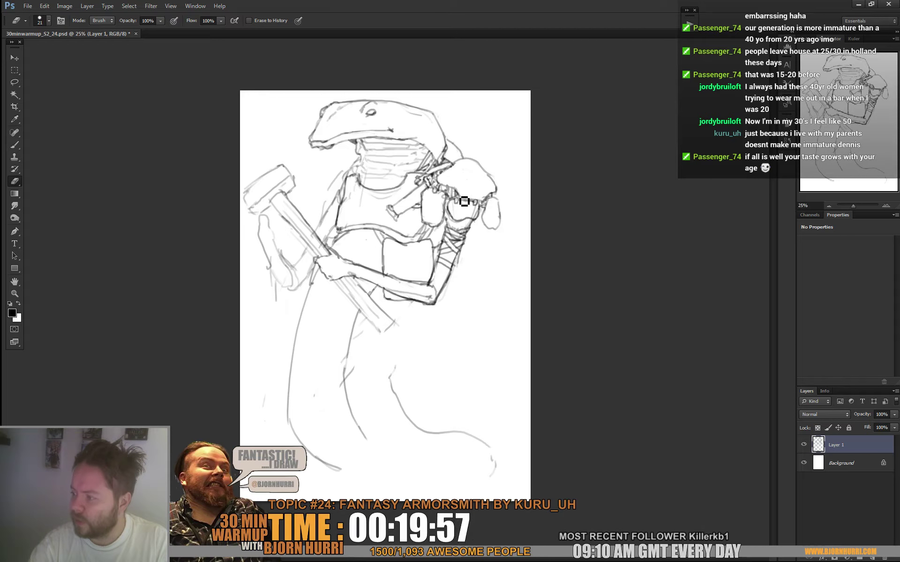
pyautogui.press('b')
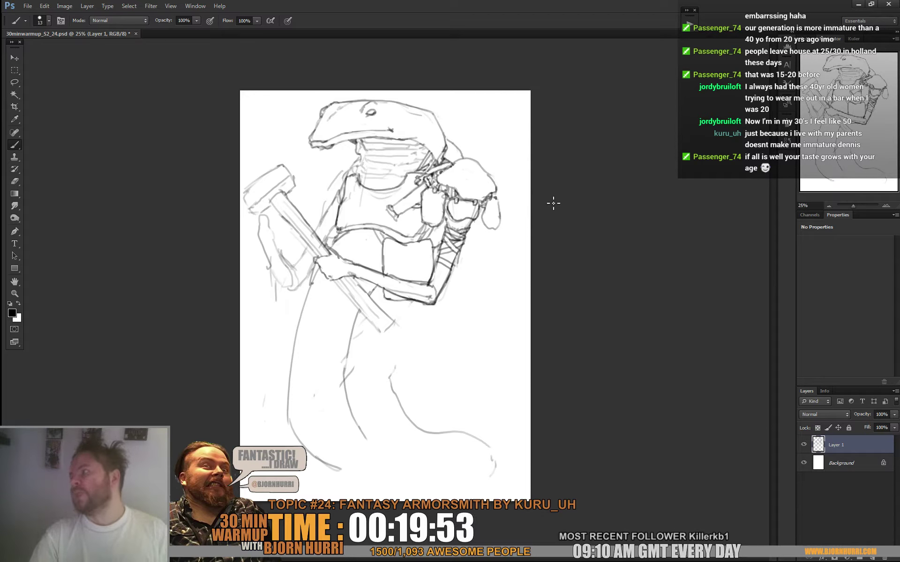
pyautogui.moveTo(449, 175)
pyautogui.mouseDown()
pyautogui.moveTo(477, 155)
pyautogui.moveTo(483, 166)
pyautogui.mouseUp()
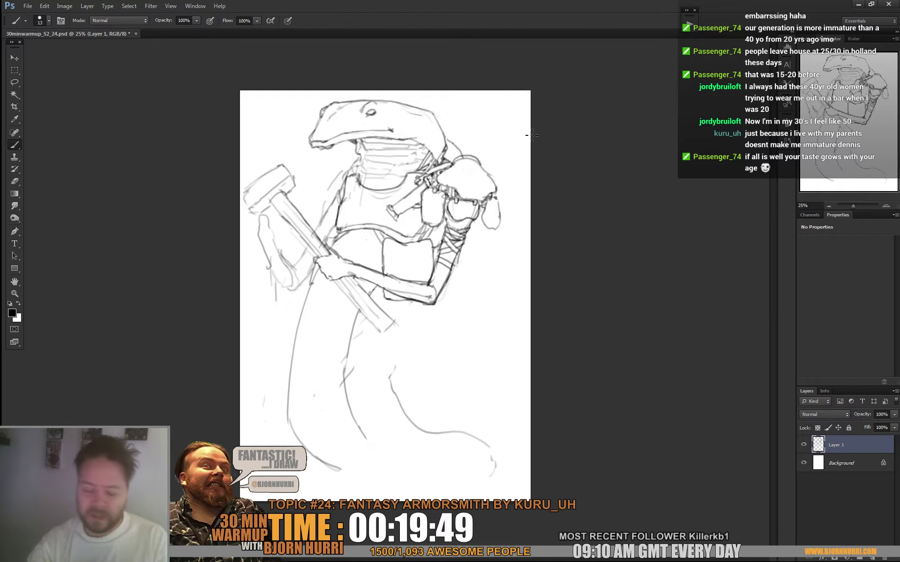
pyautogui.press('e')
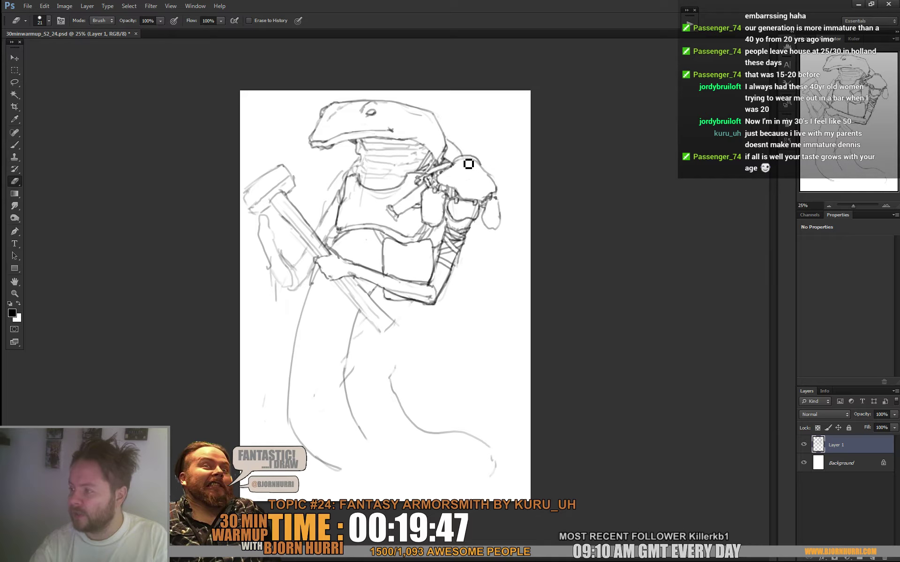
# Step: Erase the loose marks around the chest plate's neckline and touch up its curve
pyautogui.press('b')
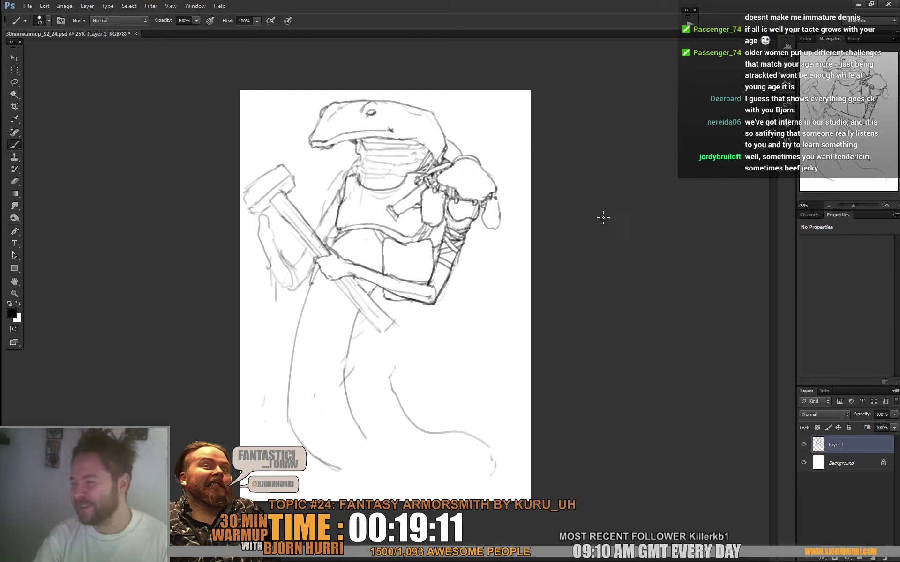
pyautogui.press('e')
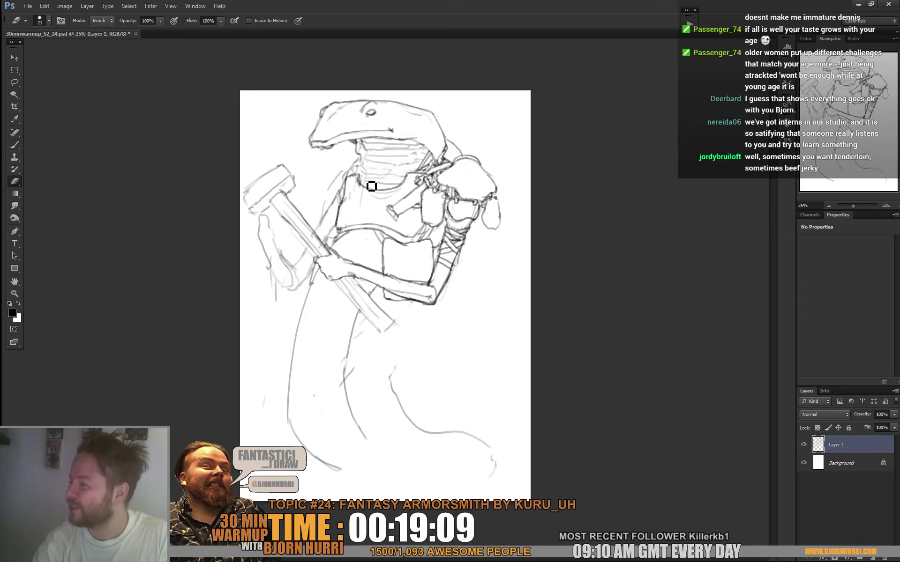
pyautogui.press('b')
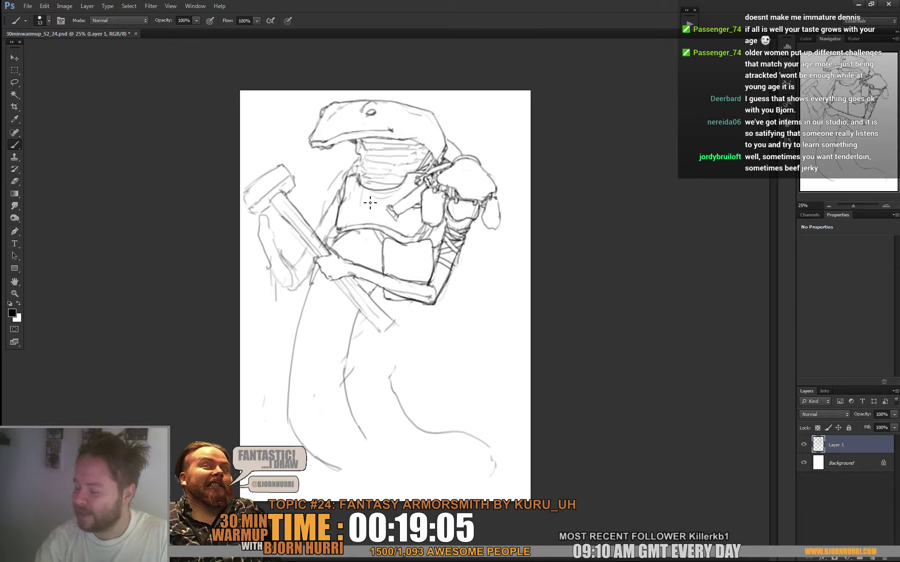
# Step: Erase the long rough curves of the creature's lower body with a 123 px eraser
pyautogui.press('e')
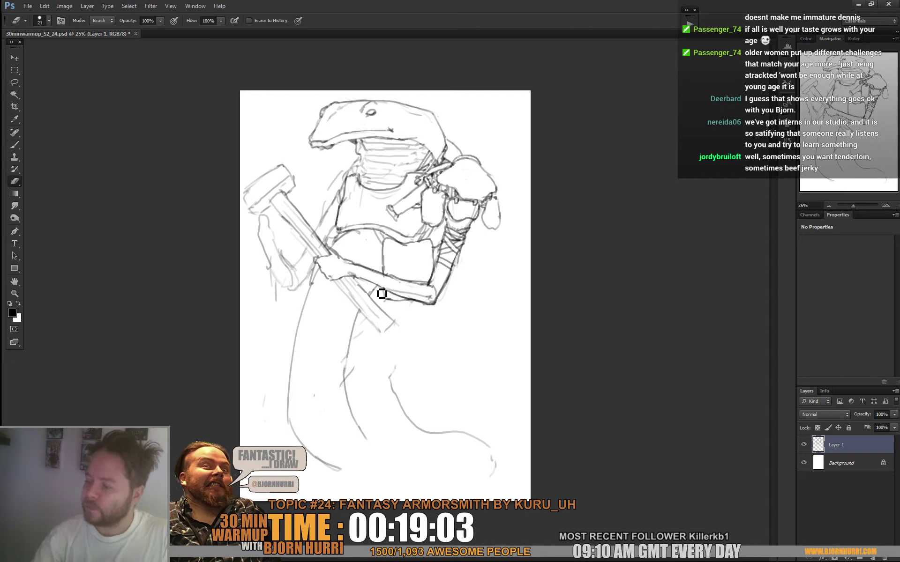
pyautogui.rightClick(389, 286)
pyautogui.press('Escape')
pyautogui.moveTo(352, 317); pyautogui.dragTo(350, 420)
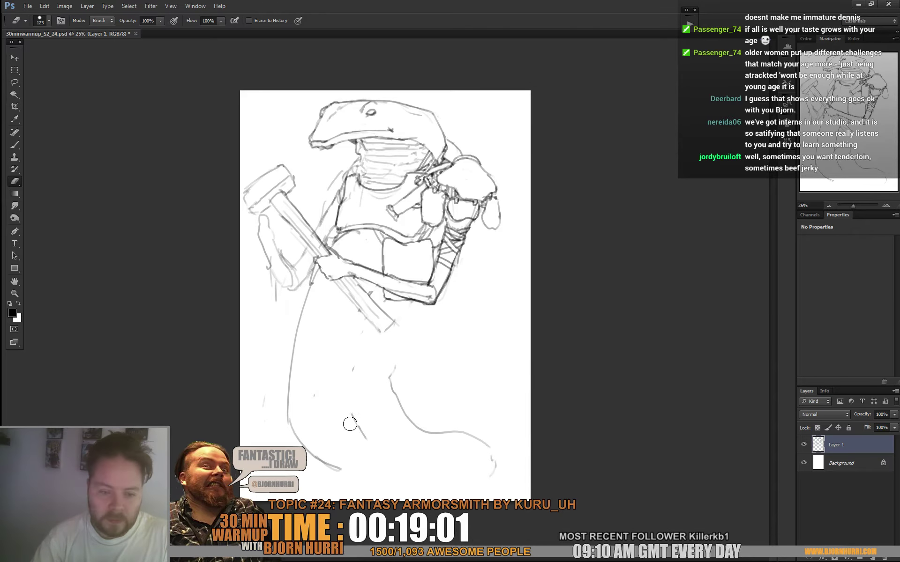
pyautogui.moveTo(314, 286)
pyautogui.mouseDown()
pyautogui.moveTo(351, 482)
pyautogui.moveTo(323, 430)
pyautogui.moveTo(446, 424)
pyautogui.moveTo(446, 416)
pyautogui.moveTo(262, 389)
pyautogui.mouseUp()
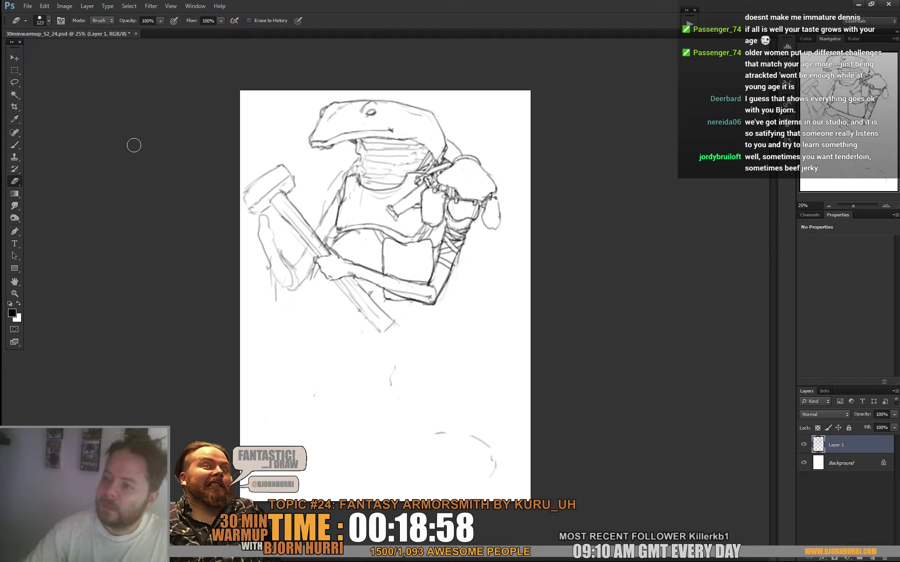
# Step: Flip the whole canvas horizontally
pyautogui.click(64, 6)
pyautogui.moveTo(82, 97)
pyautogui.click(188, 132)
# Step: Draw two long curved contours from the waist for a serpentine lower body sweeping down toward the elbow's side
pyautogui.press('b')
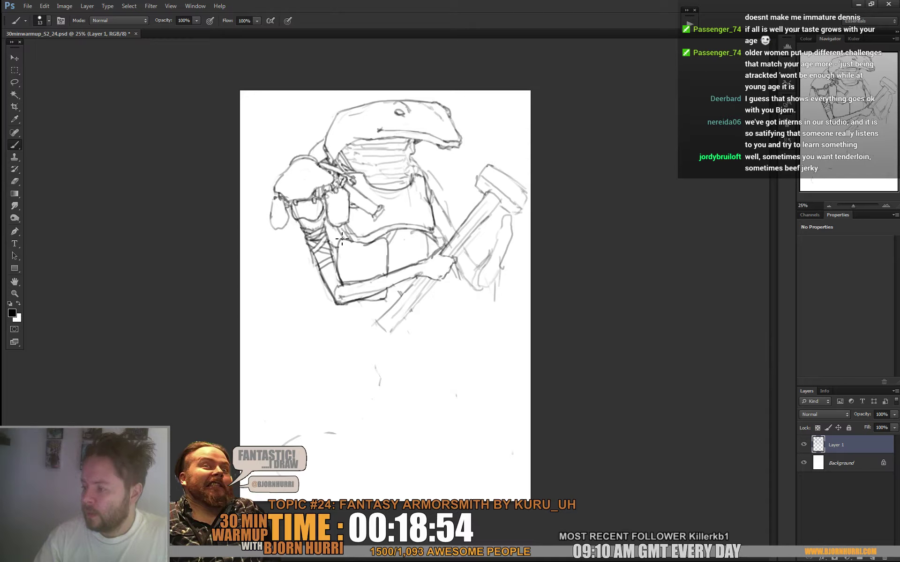
pyautogui.moveTo(353, 306); pyautogui.dragTo(362, 340)
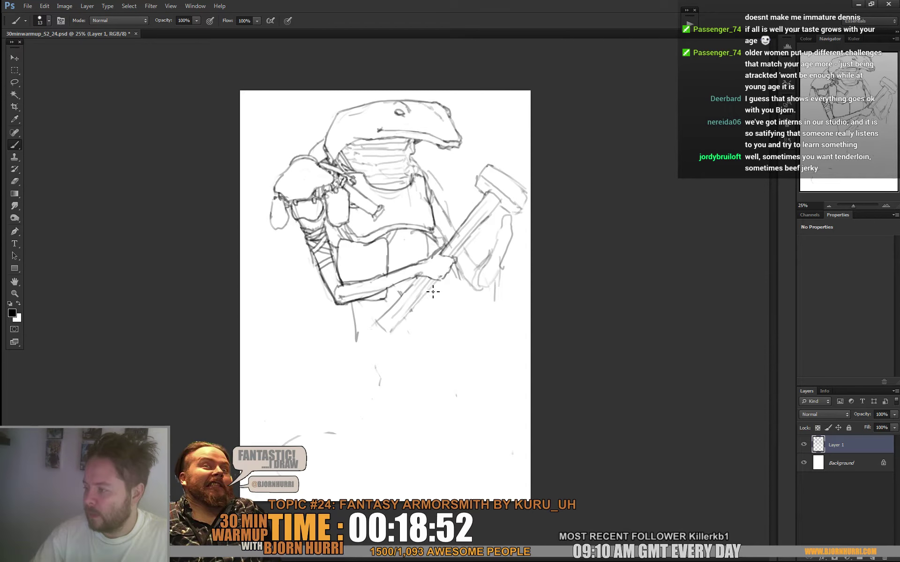
pyautogui.moveTo(433, 287)
pyautogui.mouseDown()
pyautogui.moveTo(437, 366)
pyautogui.moveTo(420, 407)
pyautogui.mouseUp()
pyautogui.moveTo(433, 284)
pyautogui.mouseDown()
pyautogui.moveTo(438, 360)
pyautogui.moveTo(410, 424)
pyautogui.moveTo(363, 479)
pyautogui.mouseUp()
pyautogui.moveTo(356, 328)
pyautogui.mouseDown()
pyautogui.moveTo(333, 412)
pyautogui.moveTo(337, 400)
pyautogui.moveTo(300, 430)
pyautogui.mouseUp()
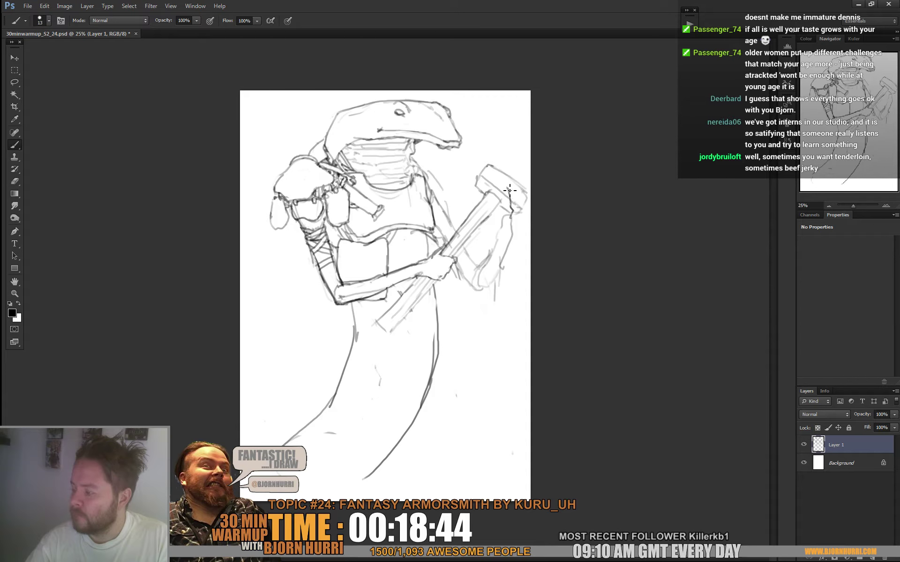
# Step: Draw the second hand with long fingers resting over the hammer just below its head, and start its wrist
pyautogui.moveTo(510, 190)
pyautogui.mouseDown()
pyautogui.moveTo(498, 187)
pyautogui.moveTo(511, 207)
pyautogui.moveTo(491, 202)
pyautogui.moveTo(505, 227)
pyautogui.moveTo(512, 207)
pyautogui.moveTo(510, 229)
pyautogui.moveTo(519, 214)
pyautogui.moveTo(514, 240)
pyautogui.mouseUp()
pyautogui.press('e')
pyautogui.press('b')
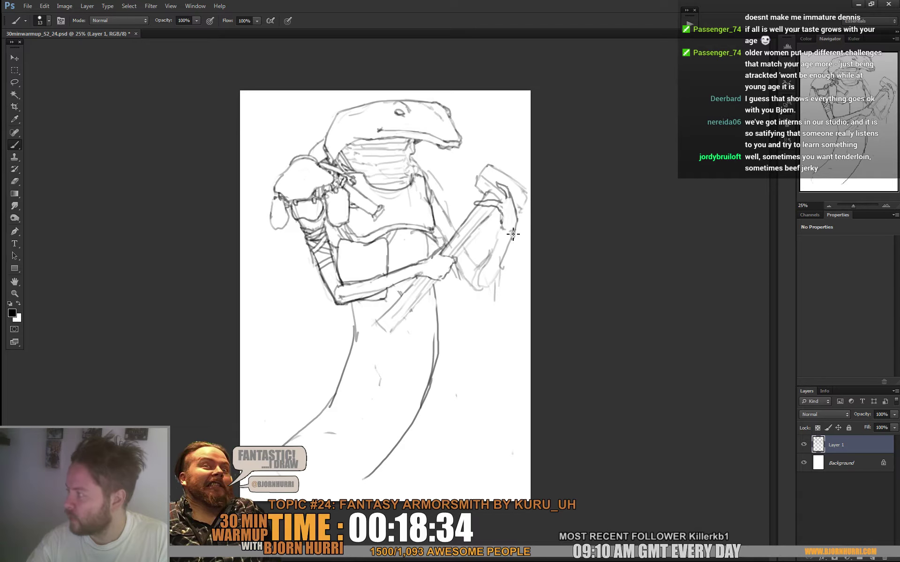
# Step: Erase the rough hand gripping the middle of the hammer shaft and redraw it with defined fingers
pyautogui.press('e')
pyautogui.moveTo(451, 271); pyautogui.dragTo(453, 265)
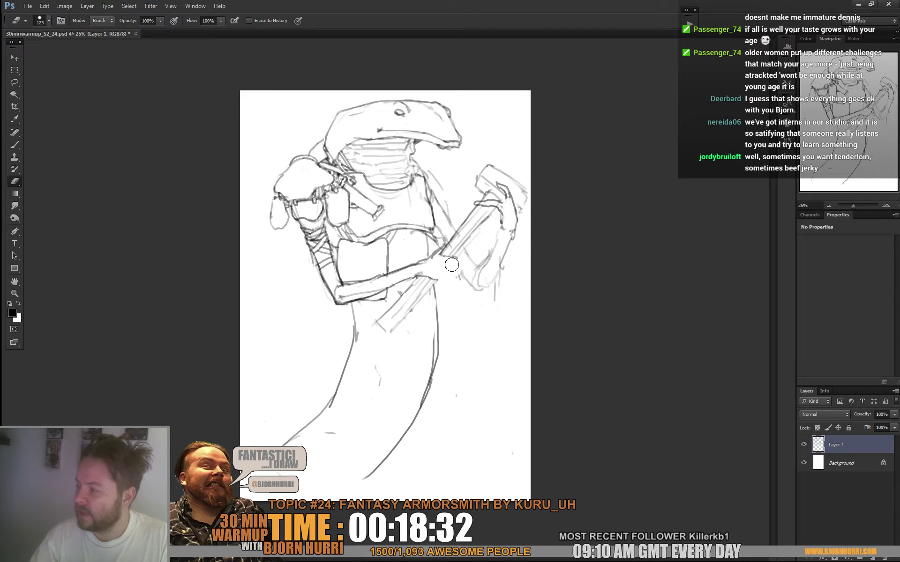
pyautogui.press('b')
pyautogui.moveTo(497, 211); pyautogui.dragTo(505, 224)
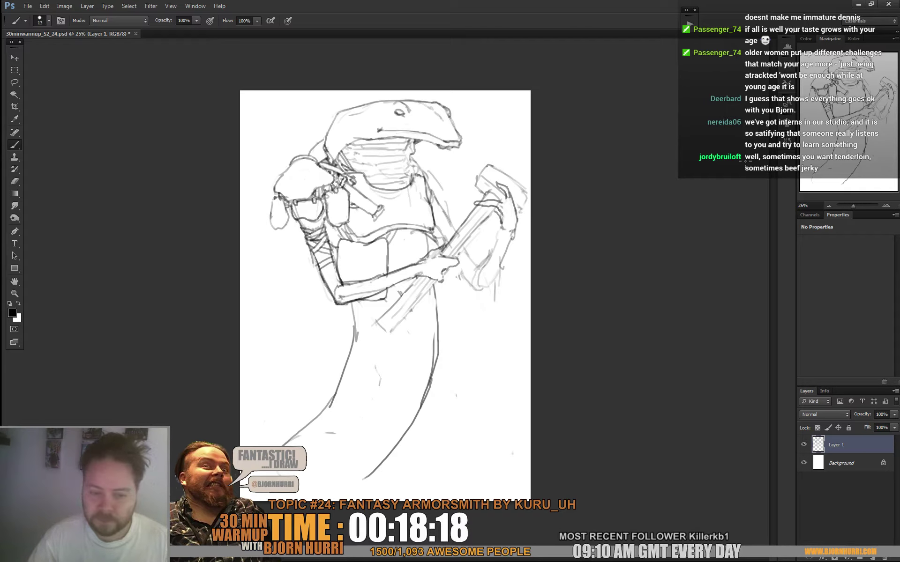
# Step: Draw a strap around the middle of the forearm crossing the waist, cleaning overlaps with a 22 px eraser
pyautogui.moveTo(424, 269); pyautogui.dragTo(372, 288)
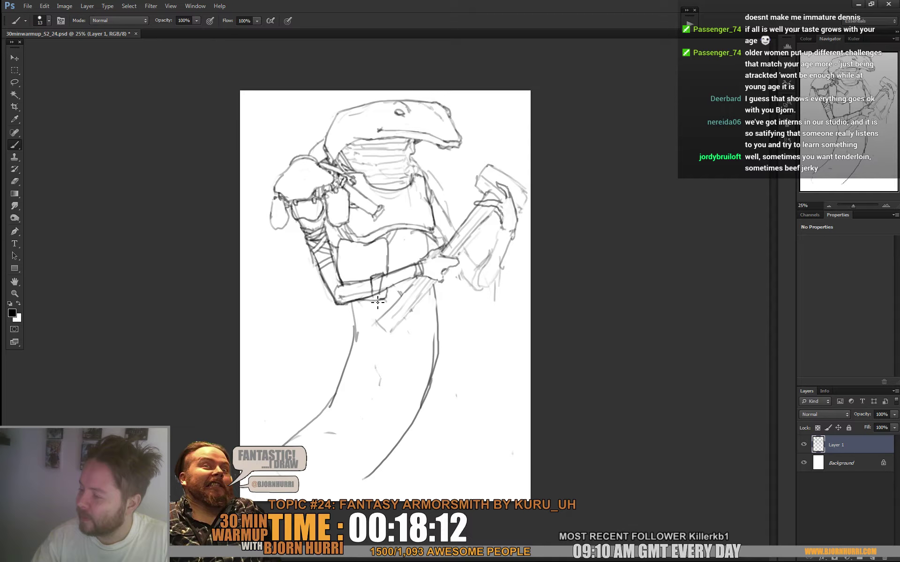
pyautogui.press('e')
pyautogui.rightClick(389, 277)
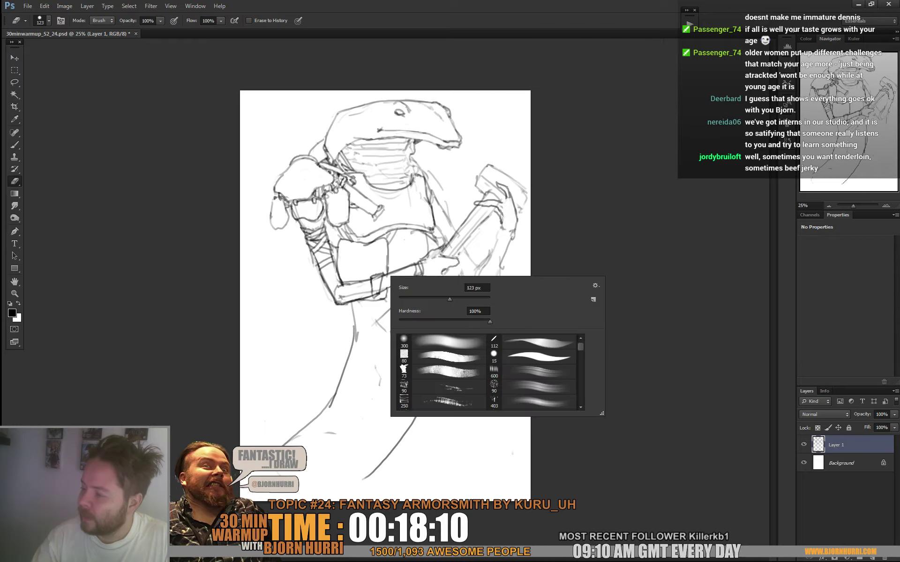
pyautogui.write('22')
pyautogui.press('Return')
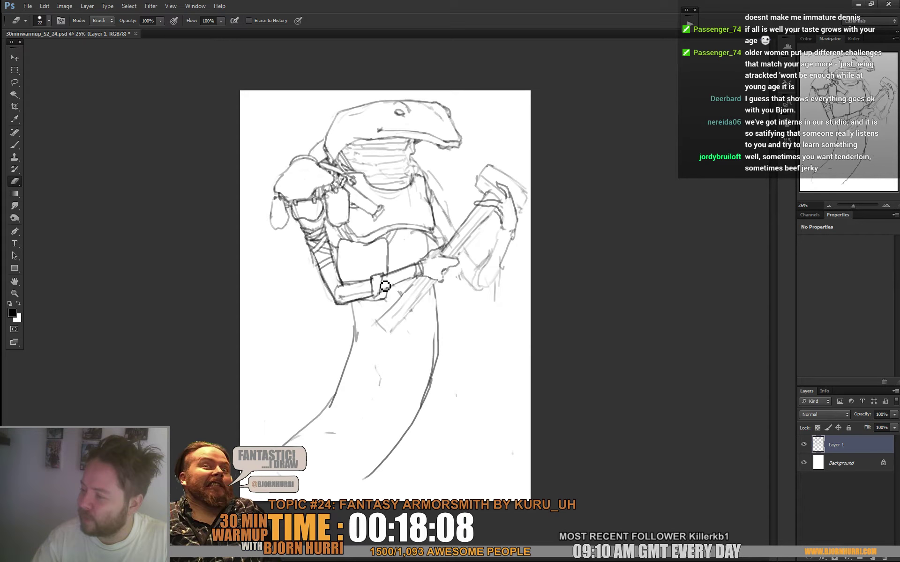
pyautogui.press('b')
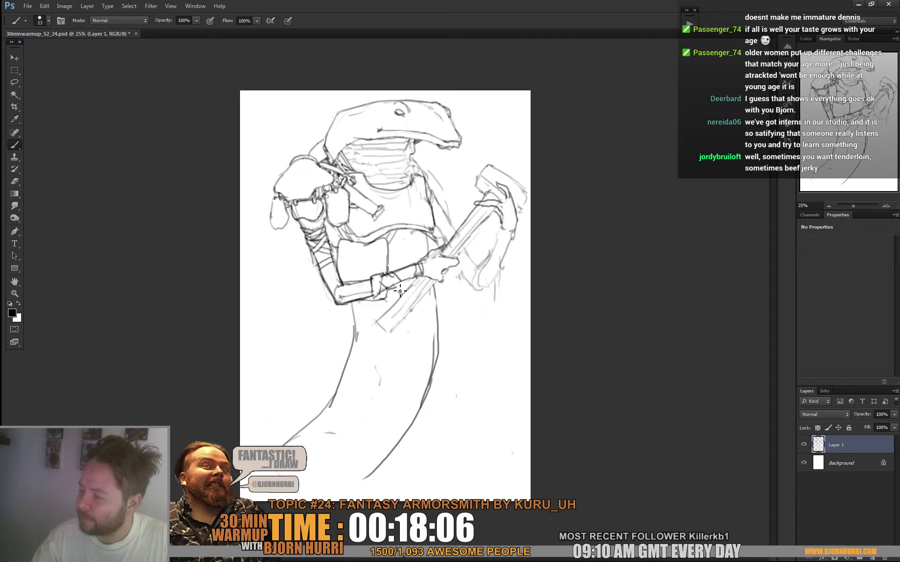
# Step: Add bandage wraps between the forearm strap and the wrist, erasing the arm contour where the wraps overlap
pyautogui.press('e')
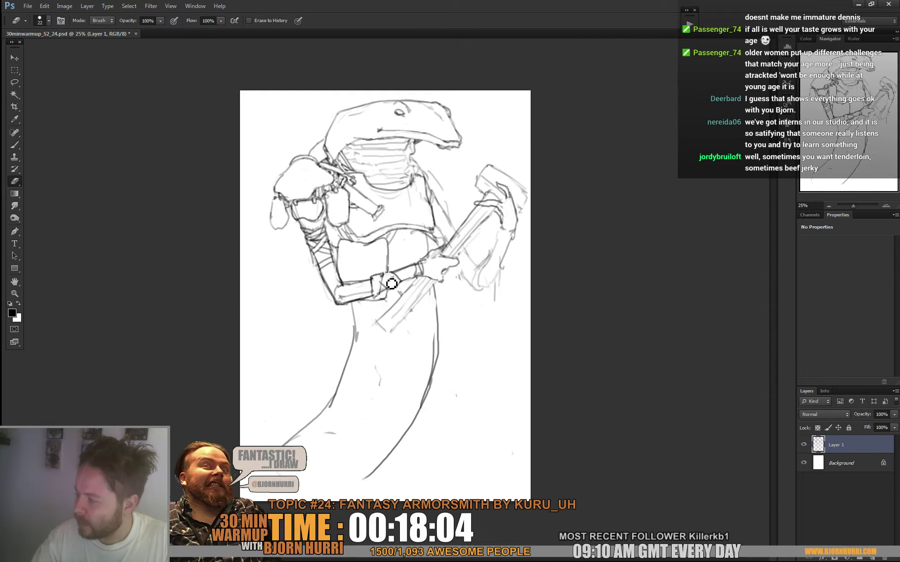
pyautogui.press('b')
pyautogui.press('e')
pyautogui.press('b')
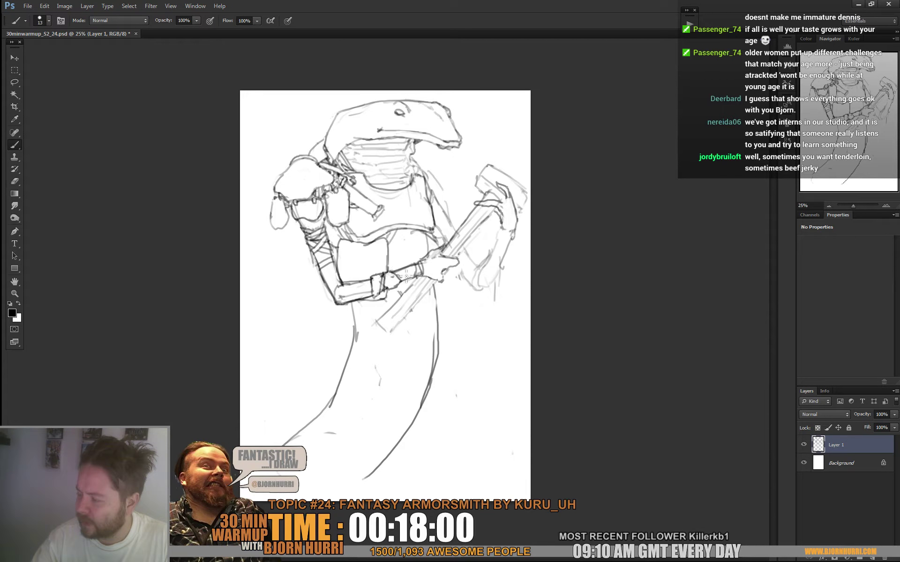
pyautogui.press('e')
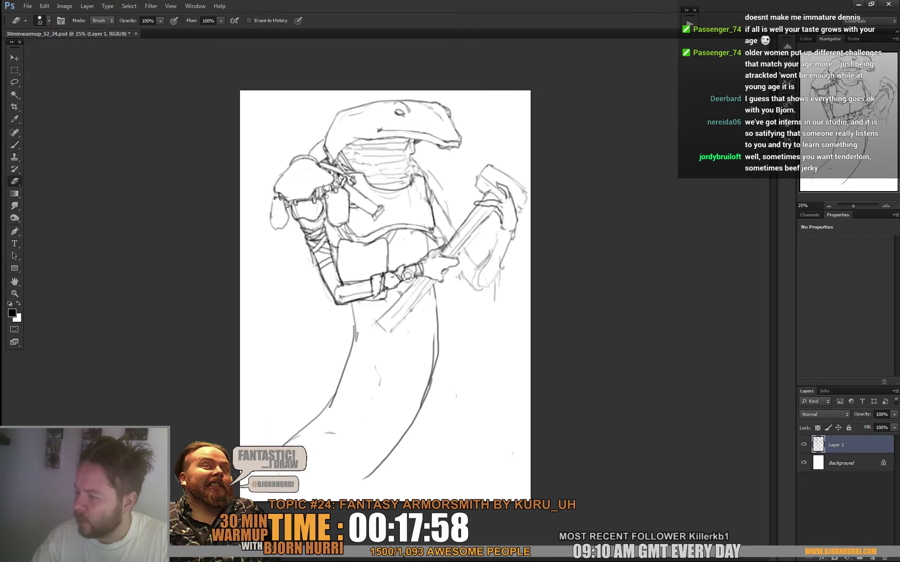
pyautogui.press('b')
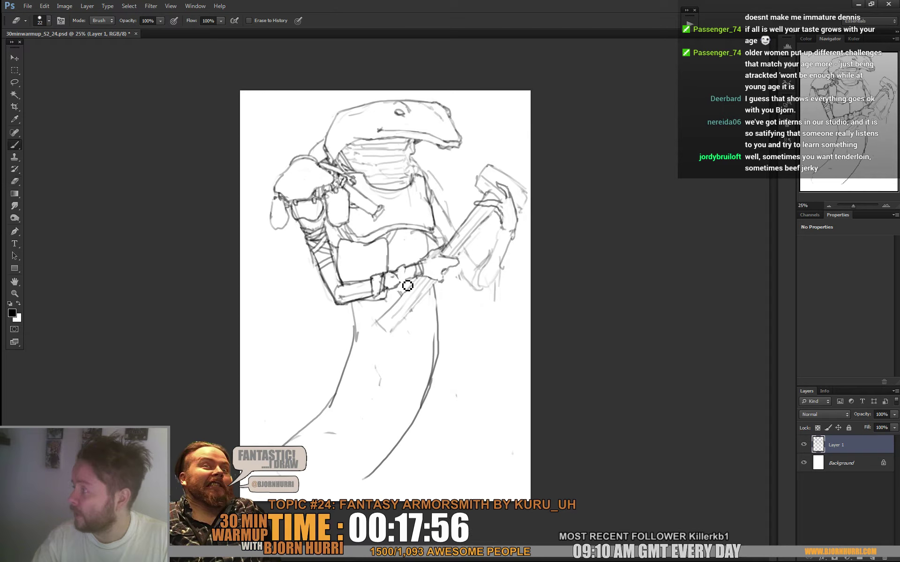
pyautogui.moveTo(407, 265); pyautogui.dragTo(410, 283)
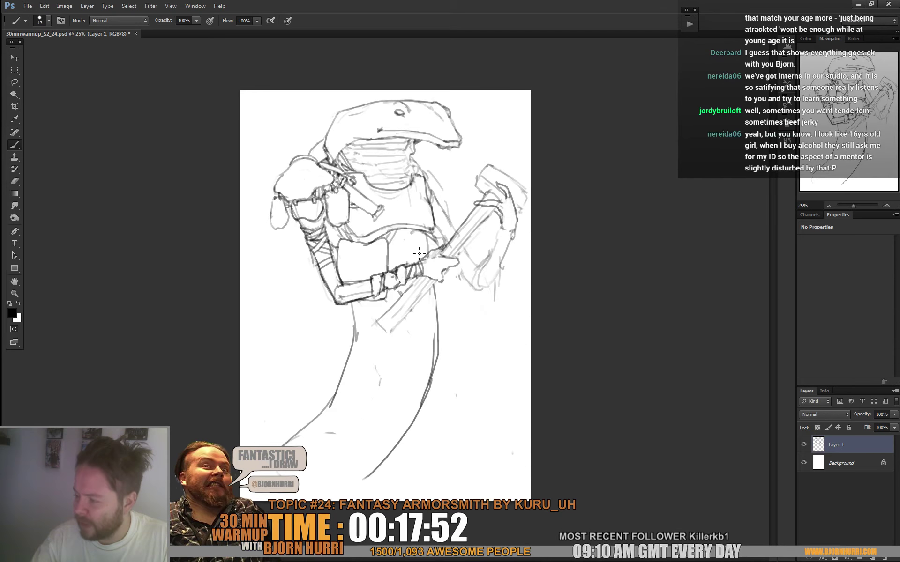
# Step: Clean up the forearm wrappings and add darker crossing bands around the strap toward the elbow
pyautogui.press('e')
pyautogui.press('b')
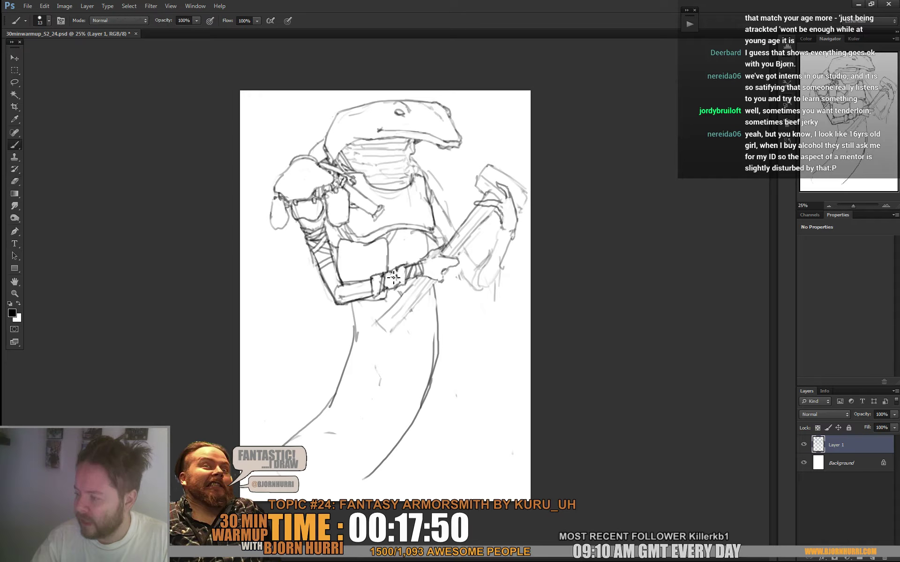
pyautogui.press('e')
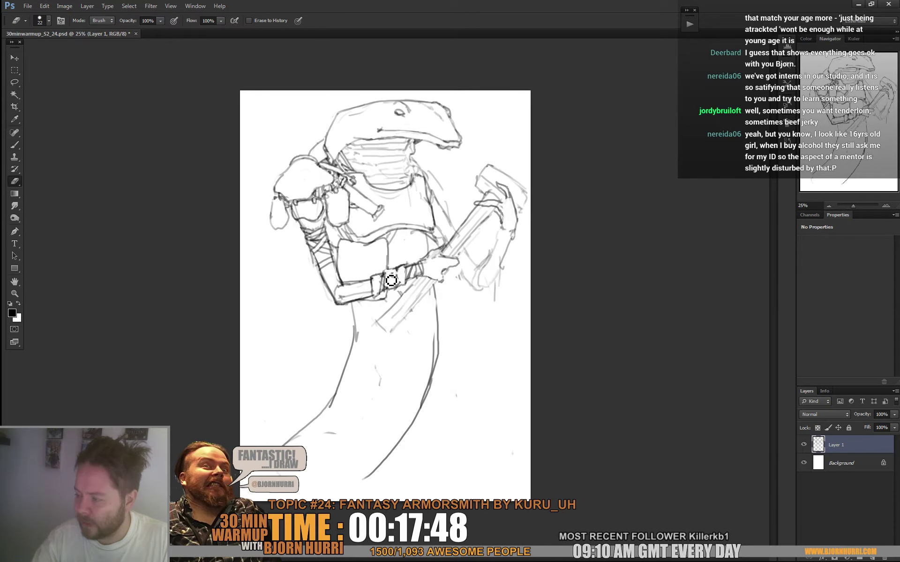
pyautogui.press('b')
pyautogui.moveTo(388, 274)
pyautogui.mouseDown()
pyautogui.moveTo(413, 267)
pyautogui.moveTo(412, 285)
pyautogui.moveTo(370, 283)
pyautogui.moveTo(370, 298)
pyautogui.moveTo(359, 288)
pyautogui.moveTo(366, 301)
pyautogui.moveTo(362, 285)
pyautogui.moveTo(371, 302)
pyautogui.mouseUp()
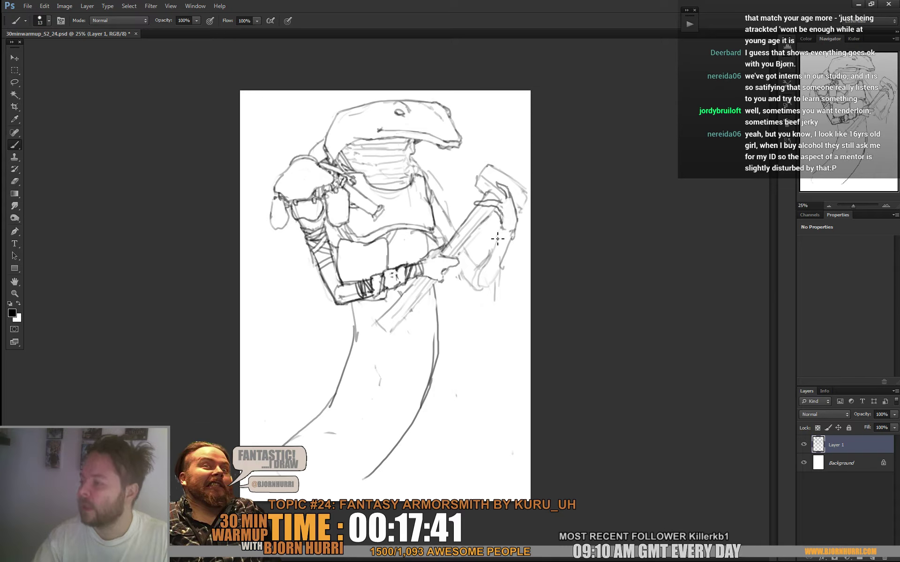
# Step: Refine the fingers gripping the middle of the hammer shaft and darken the shaft edge beside them
pyautogui.moveTo(444, 263)
pyautogui.mouseDown()
pyautogui.moveTo(426, 274)
pyautogui.moveTo(446, 277)
pyautogui.moveTo(443, 254)
pyautogui.mouseUp()
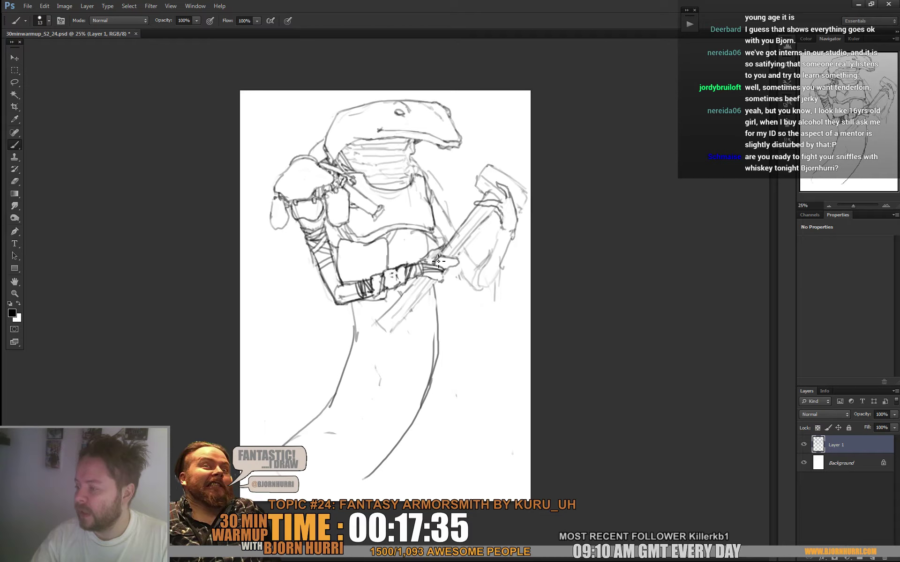
pyautogui.press('e')
pyautogui.press('b')
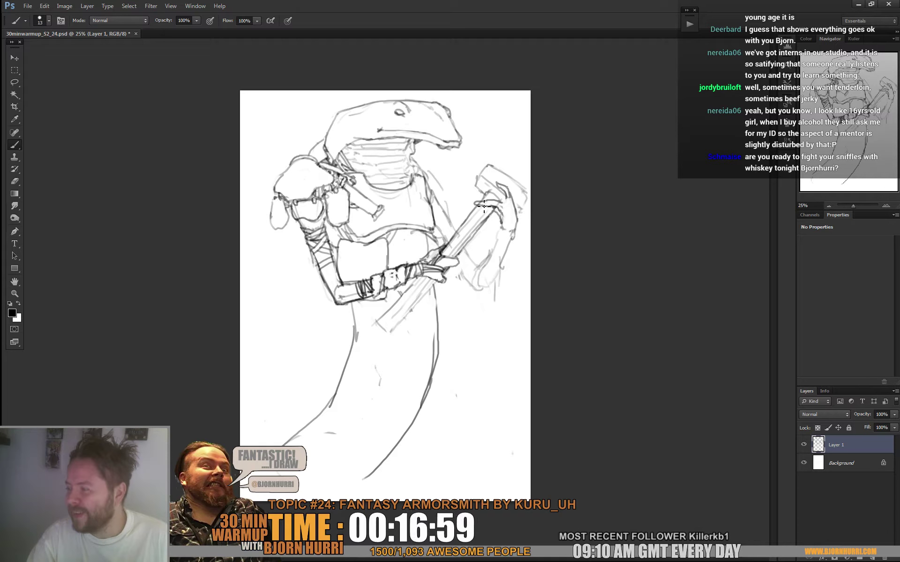
# Step: Erase and redraw the fingers of the hand resting just below the hammer head
pyautogui.press('e')
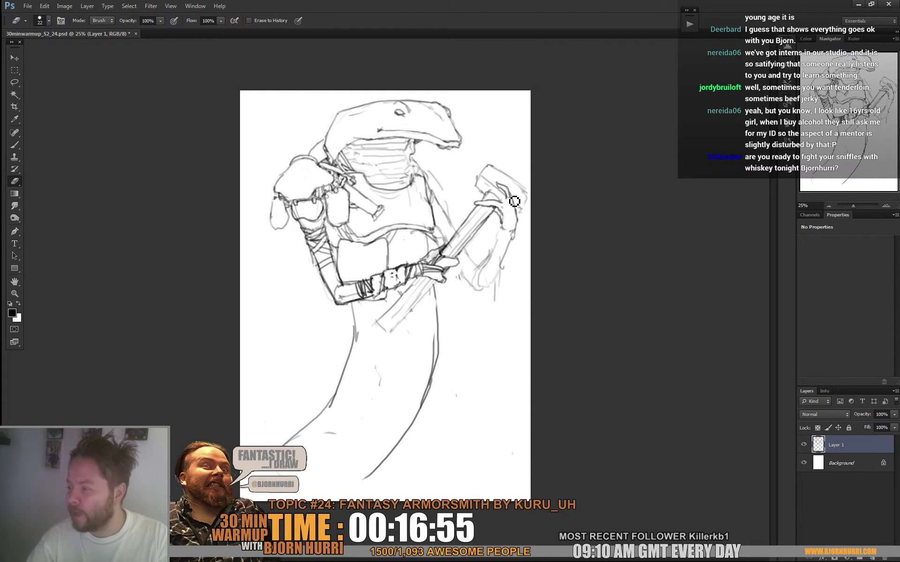
pyautogui.press('b')
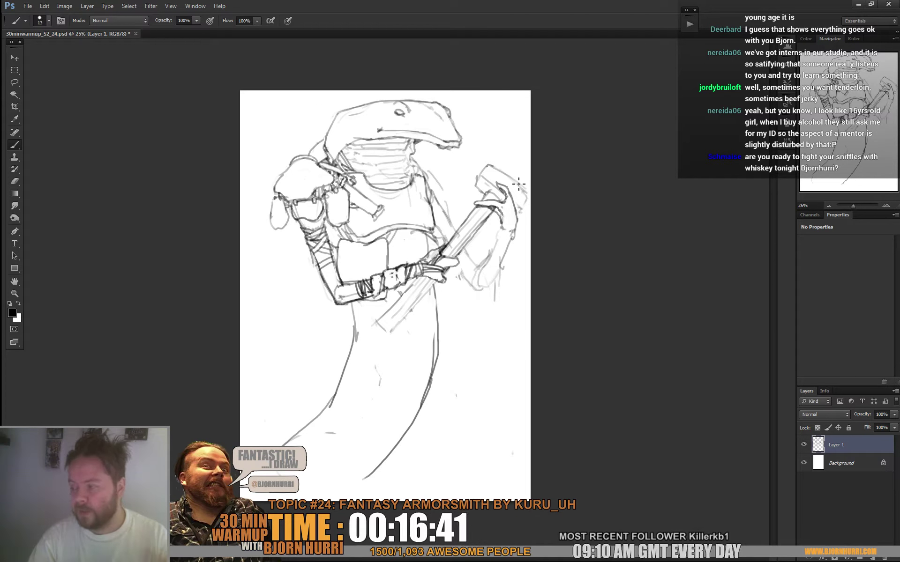
pyautogui.press('e')
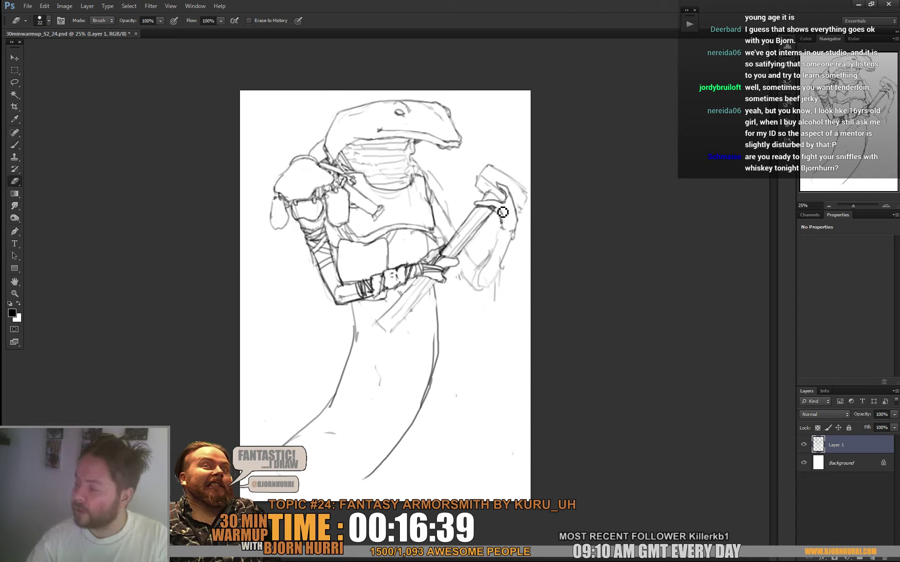
# Step: Draw the far arm's forearm and elbow contours, and erase the rough lines between the chest and hammer shaft
pyautogui.press('b')
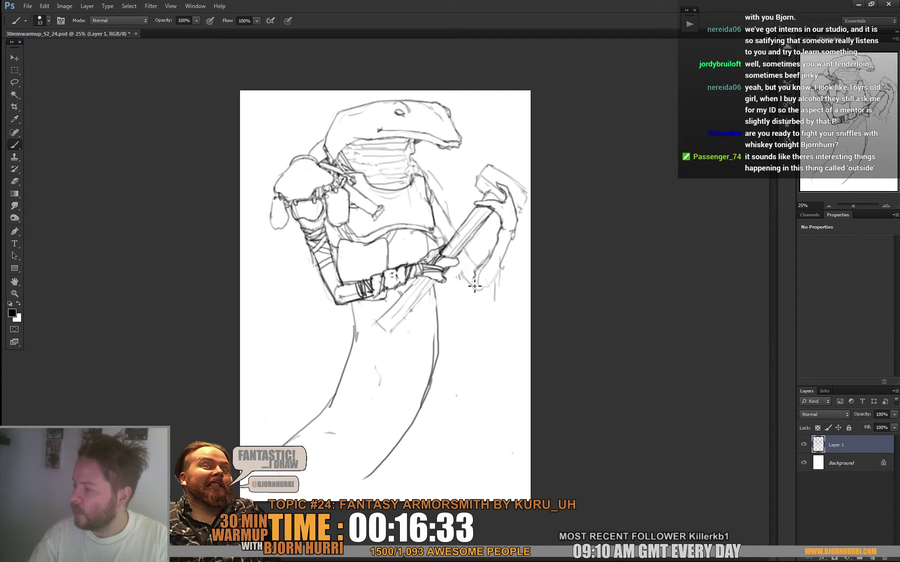
pyautogui.moveTo(504, 263); pyautogui.dragTo(495, 279)
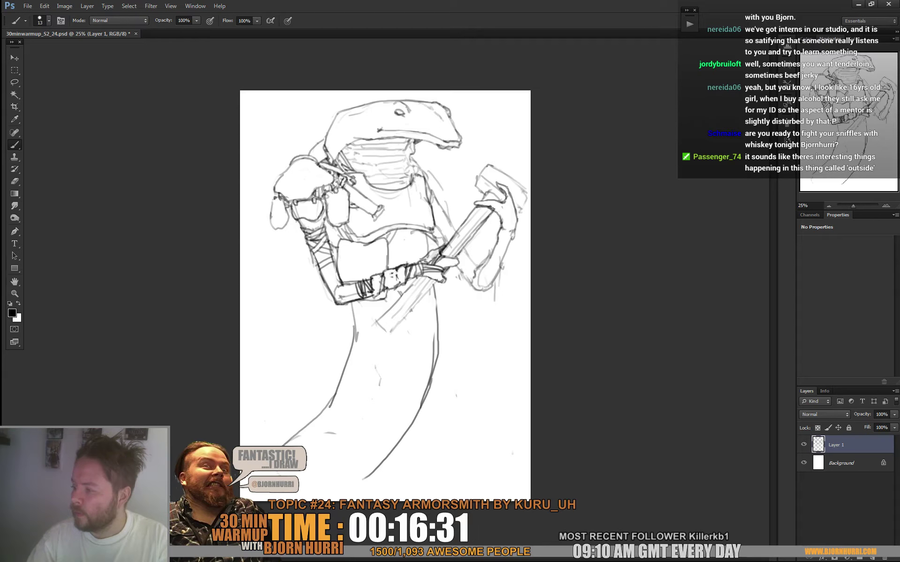
pyautogui.press('e')
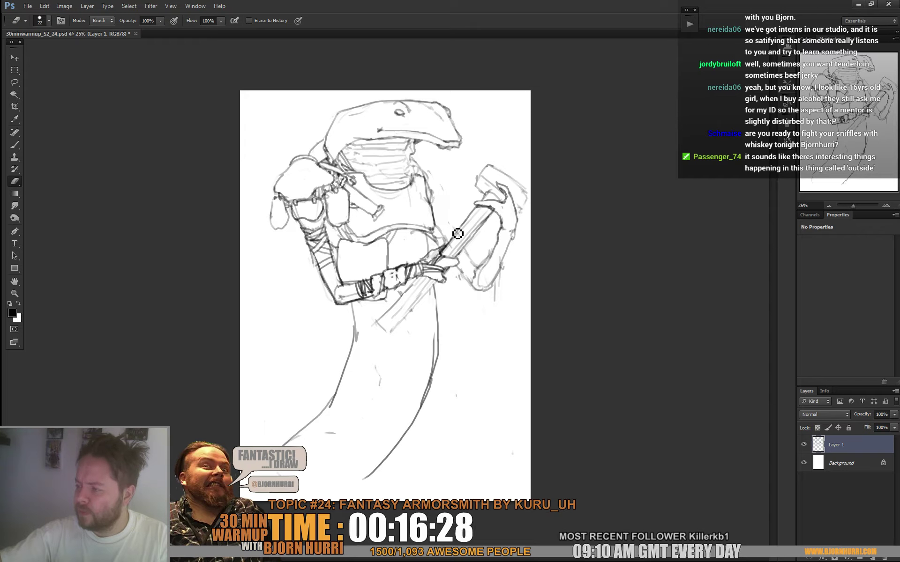
# Step: Detail the waist pouch with a flap and round clasp, and draw a belt across the waist toward the hammer
pyautogui.press('b')
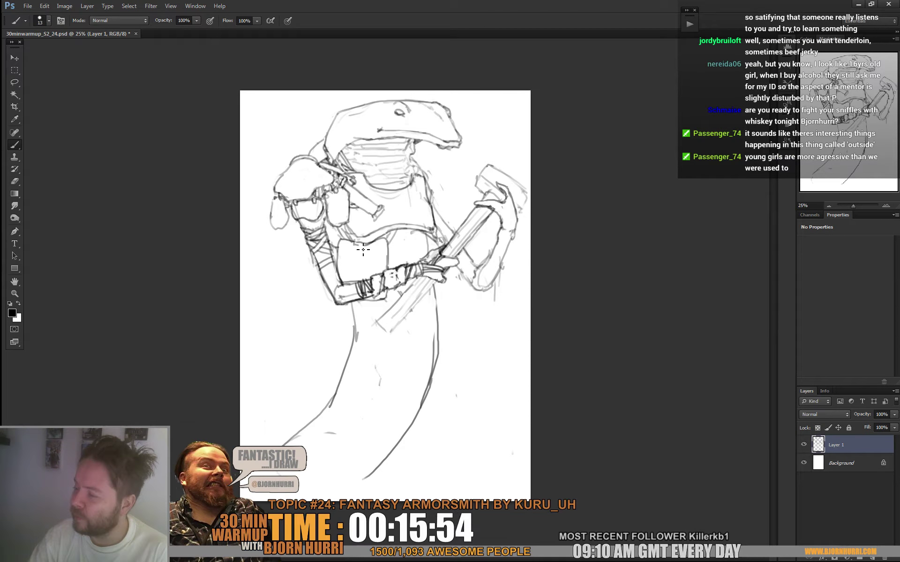
pyautogui.moveTo(336, 253)
pyautogui.mouseDown()
pyautogui.moveTo(383, 271)
pyautogui.moveTo(372, 263)
pyautogui.moveTo(380, 251)
pyautogui.moveTo(378, 268)
pyautogui.moveTo(384, 247)
pyautogui.moveTo(382, 267)
pyautogui.mouseUp()
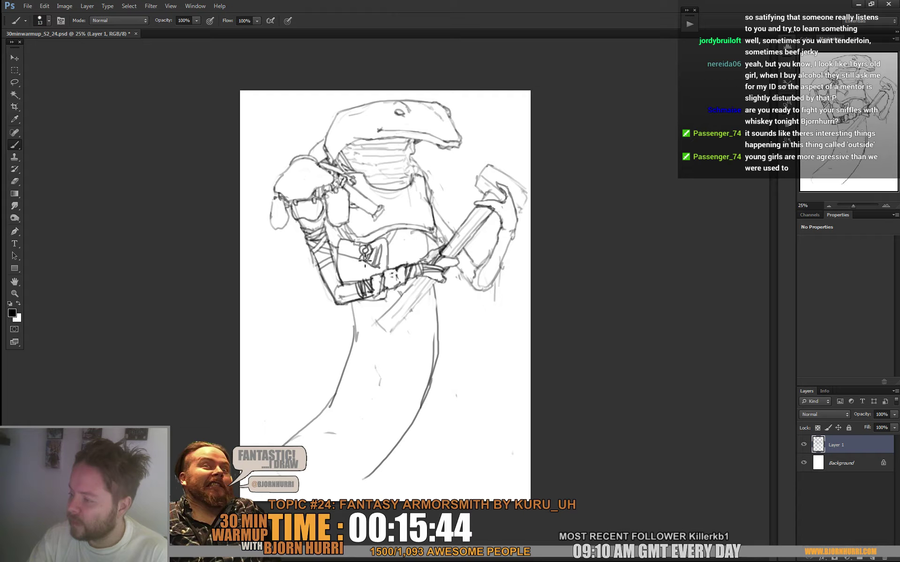
pyautogui.moveTo(361, 259)
pyautogui.mouseDown()
pyautogui.moveTo(352, 245)
pyautogui.moveTo(351, 257)
pyautogui.mouseUp()
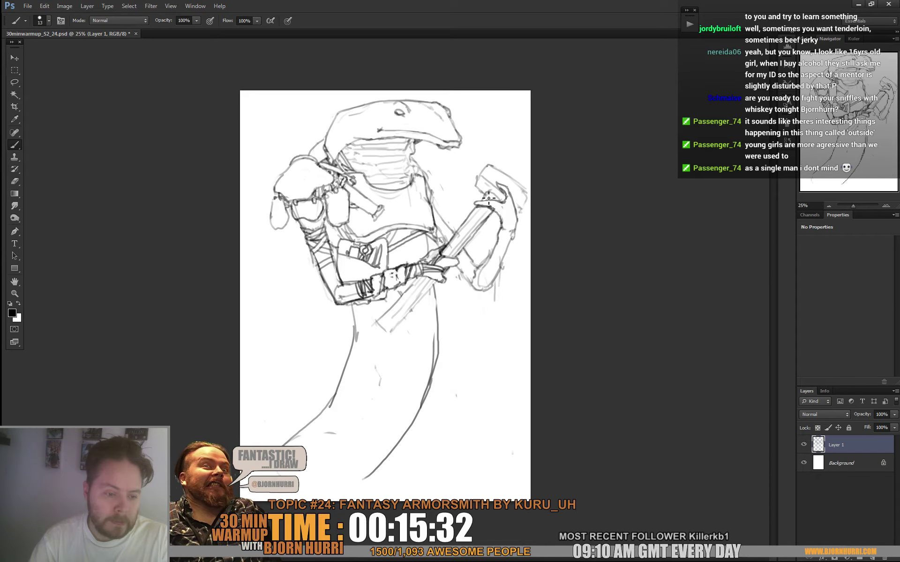
pyautogui.press('e')
pyautogui.press('b')
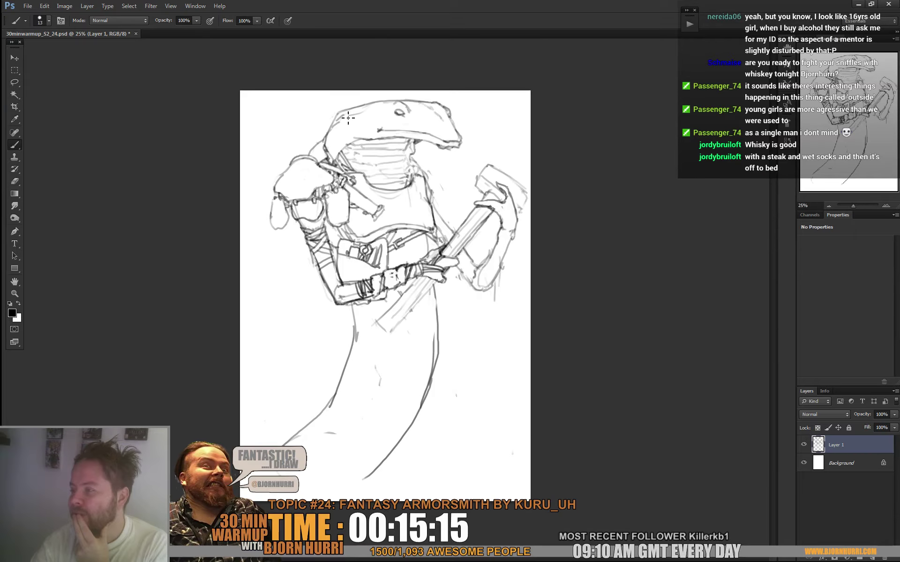
# Step: Add a contour line along the back of the head and draw swirling ornament on the shoulder plate
pyautogui.moveTo(349, 115); pyautogui.dragTo(371, 105)
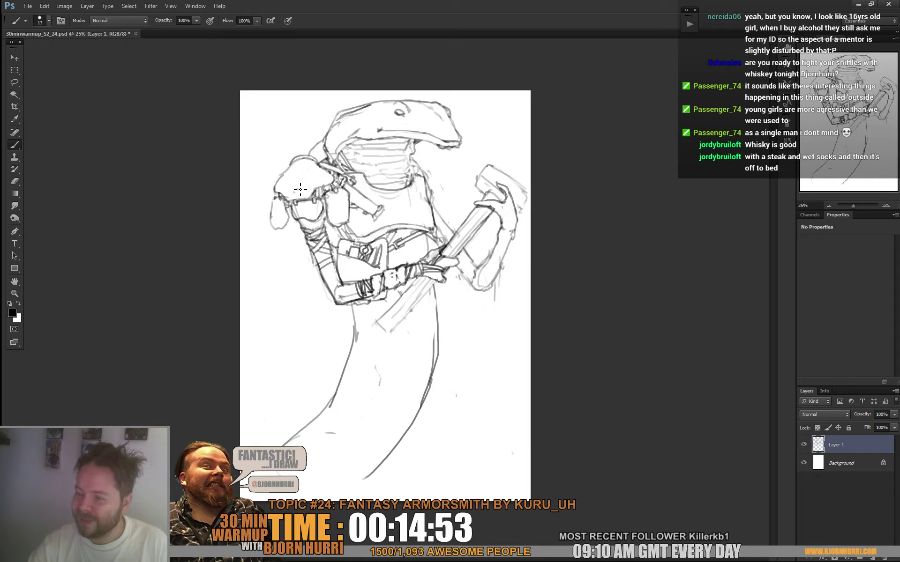
pyautogui.moveTo(301, 185)
pyautogui.mouseDown()
pyautogui.moveTo(303, 177)
pyautogui.moveTo(307, 185)
pyautogui.moveTo(330, 179)
pyautogui.mouseUp()
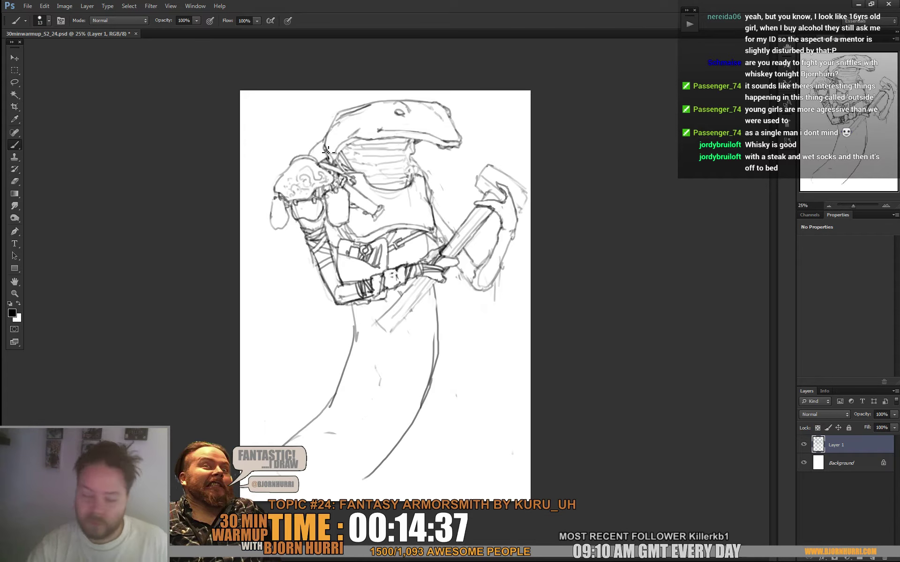
pyautogui.press('e')
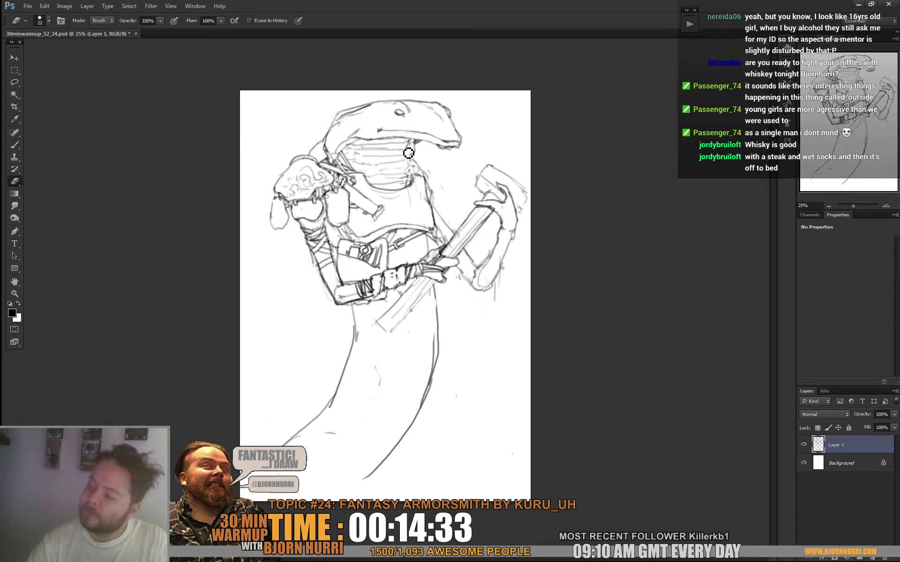
pyautogui.press('b')
# Step: Draw a long rounded plate hanging behind the upper arm and clean up the overlapping lines beneath the shoulder plate
pyautogui.press('e')
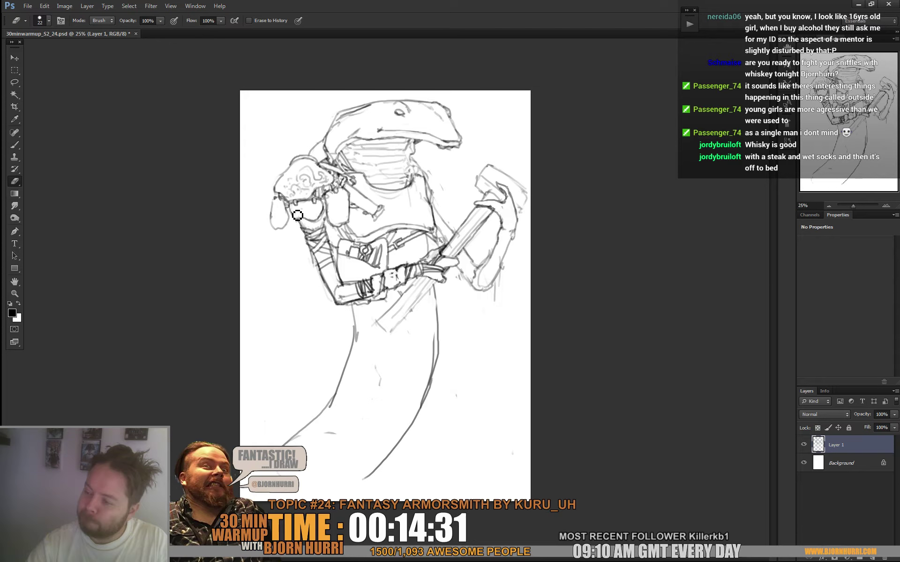
pyautogui.press('b')
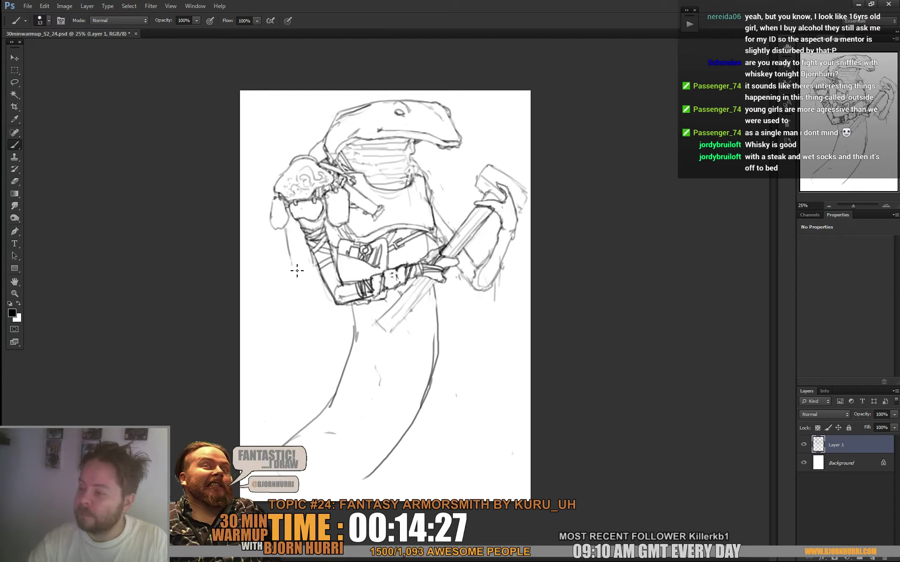
pyautogui.press('e')
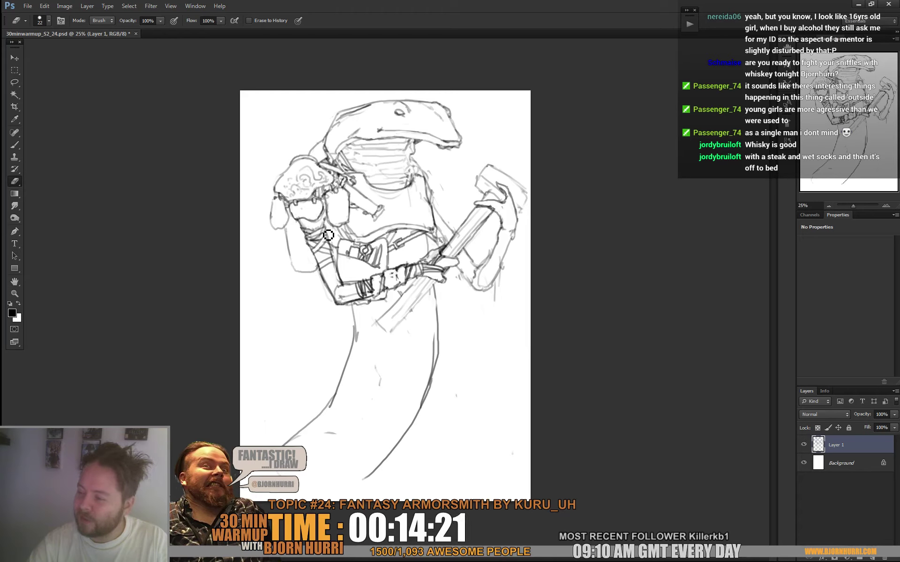
pyautogui.press('b')
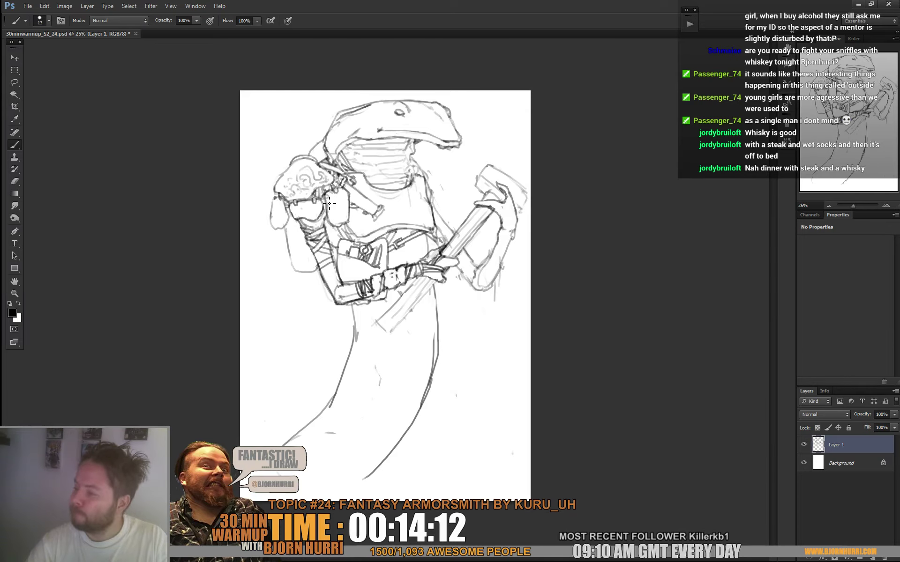
pyautogui.press('e')
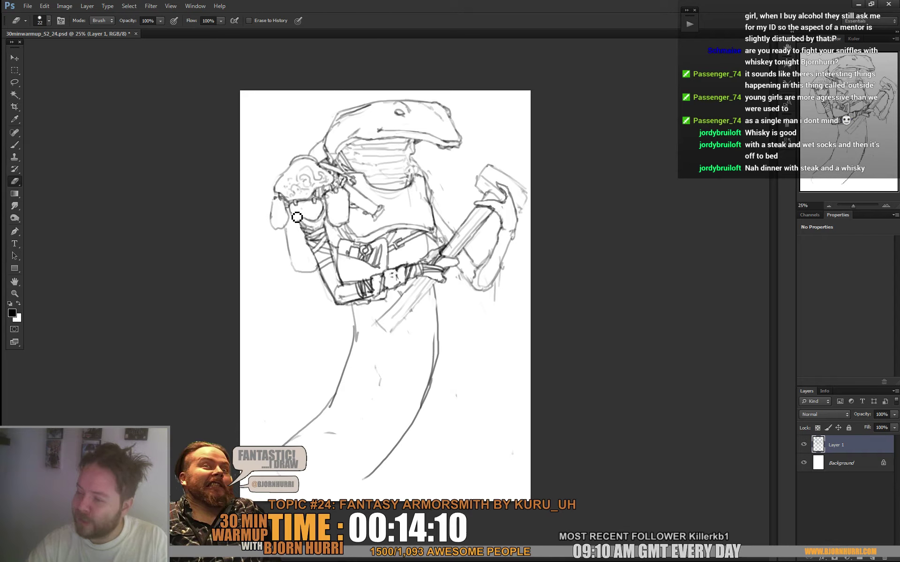
pyautogui.moveTo(296, 217); pyautogui.dragTo(307, 222)
pyautogui.press('b')
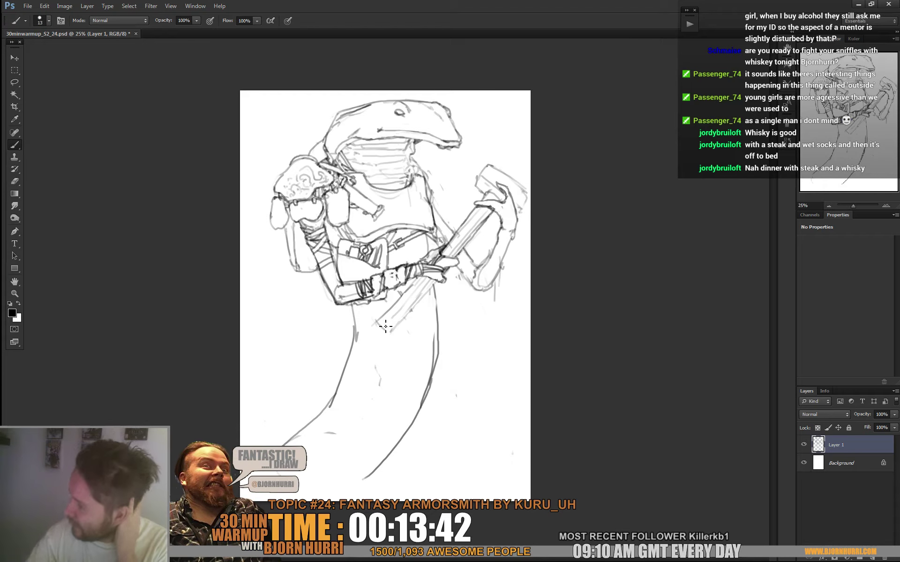
# Step: Draw an inner contour down the serpentine body and extend its underside along the lower edge of the canvas
pyautogui.moveTo(358, 315)
pyautogui.mouseDown()
pyautogui.moveTo(351, 396)
pyautogui.moveTo(326, 426)
pyautogui.moveTo(286, 446)
pyautogui.mouseUp()
pyautogui.moveTo(366, 486); pyautogui.dragTo(272, 493)
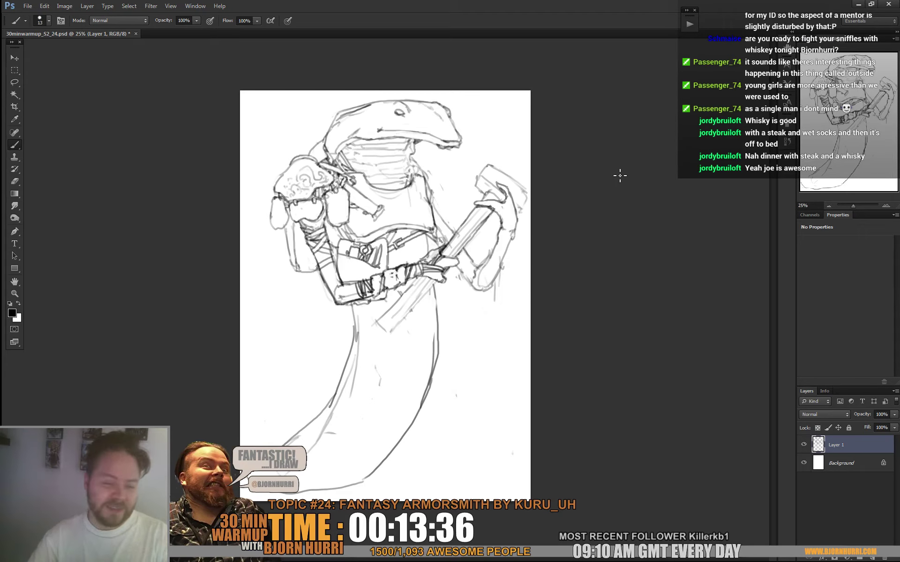
# Step: Enlarge the canvas with the Crop tool, adding wide margins on both sides and a little above and below
pyautogui.press('c')
pyautogui.moveTo(533, 296); pyautogui.dragTo(619, 296)
pyautogui.moveTo(387, 91); pyautogui.dragTo(390, 83)
pyautogui.press('Return')
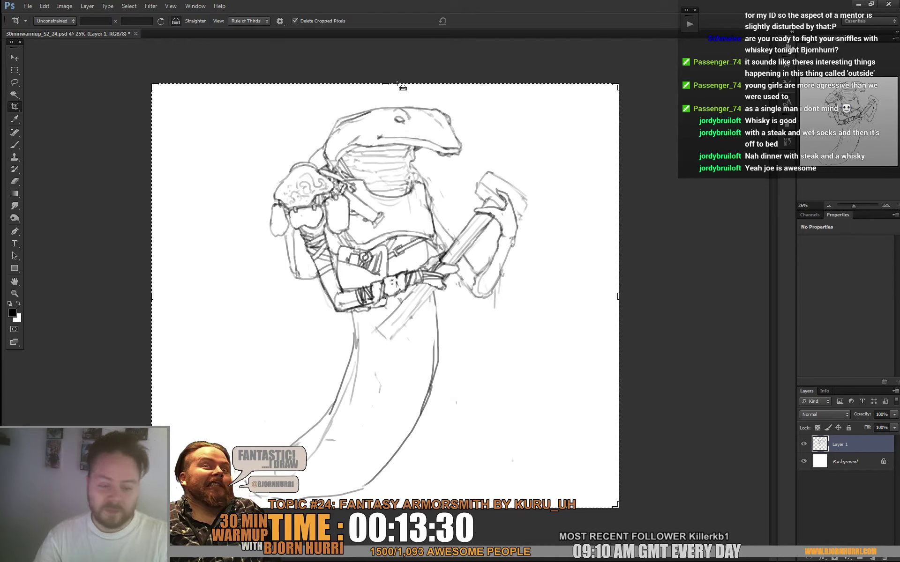
# Step: Draw a large tail coil sweeping out to the left behind the serpentine body with the Brush, erasing stray marks at its outer bend
pyautogui.press('b')
pyautogui.moveTo(200, 415); pyautogui.dragTo(211, 444)
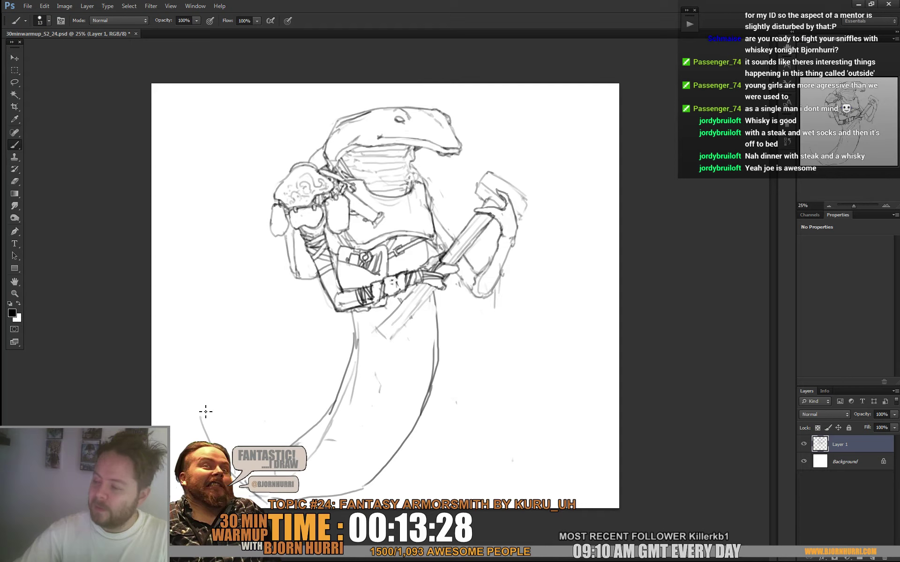
pyautogui.moveTo(201, 406)
pyautogui.mouseDown()
pyautogui.moveTo(231, 395)
pyautogui.moveTo(349, 364)
pyautogui.mouseUp()
pyautogui.press('e')
pyautogui.moveTo(209, 405)
pyautogui.mouseDown()
pyautogui.moveTo(199, 434)
pyautogui.moveTo(220, 402)
pyautogui.mouseUp()
pyautogui.press('b')
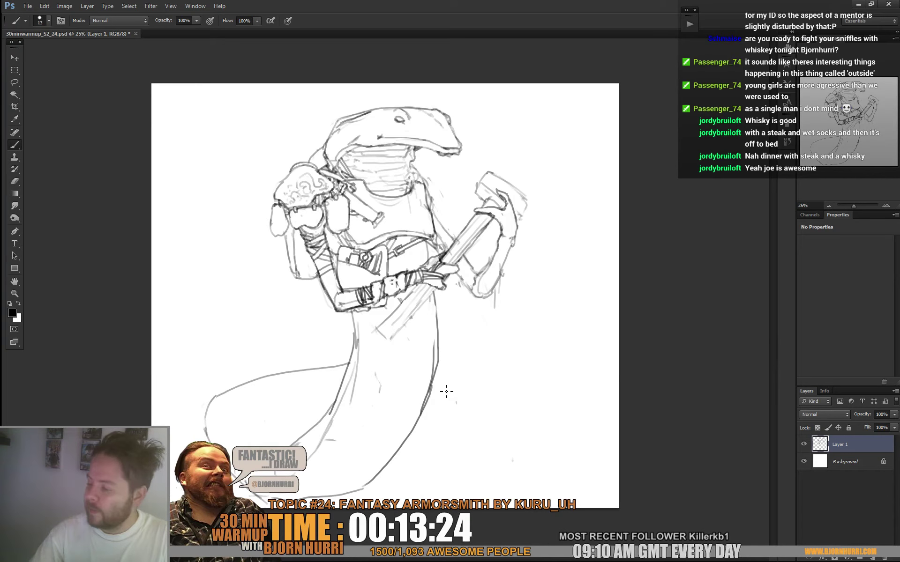
# Step: Draw a second tail coil bulging out to the right behind the lower body and curving back underneath it
pyautogui.moveTo(430, 390); pyautogui.dragTo(489, 430)
pyautogui.moveTo(384, 467)
pyautogui.mouseDown()
pyautogui.moveTo(421, 490)
pyautogui.moveTo(458, 491)
pyautogui.moveTo(508, 473)
pyautogui.mouseUp()
pyautogui.moveTo(492, 430)
pyautogui.mouseDown()
pyautogui.moveTo(520, 472)
pyautogui.moveTo(481, 488)
pyautogui.mouseUp()
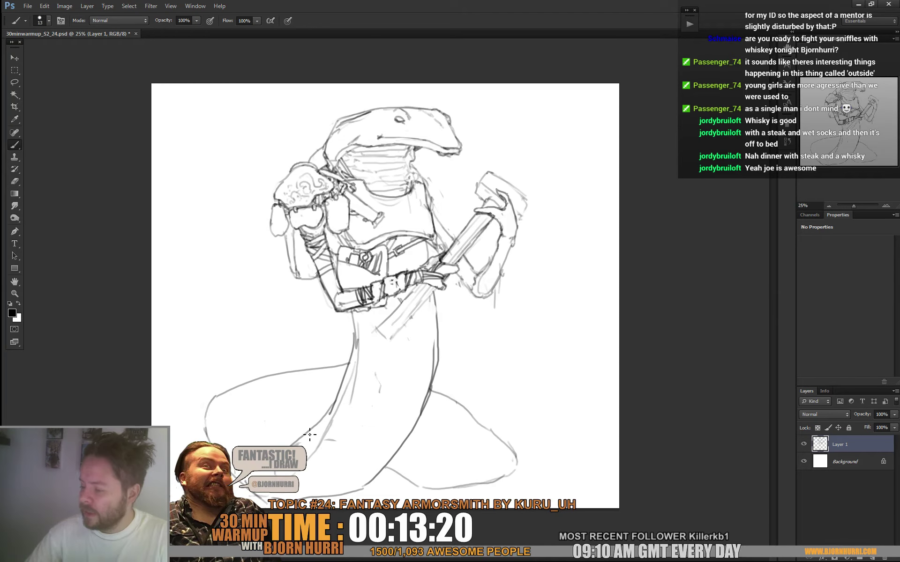
# Step: Add curved contour lines and short fold strokes to the left tail coil, erasing the body line that overlaps its junction
pyautogui.moveTo(311, 427)
pyautogui.mouseDown()
pyautogui.moveTo(270, 415)
pyautogui.moveTo(215, 425)
pyautogui.moveTo(230, 404)
pyautogui.moveTo(272, 396)
pyautogui.moveTo(237, 406)
pyautogui.moveTo(304, 418)
pyautogui.mouseUp()
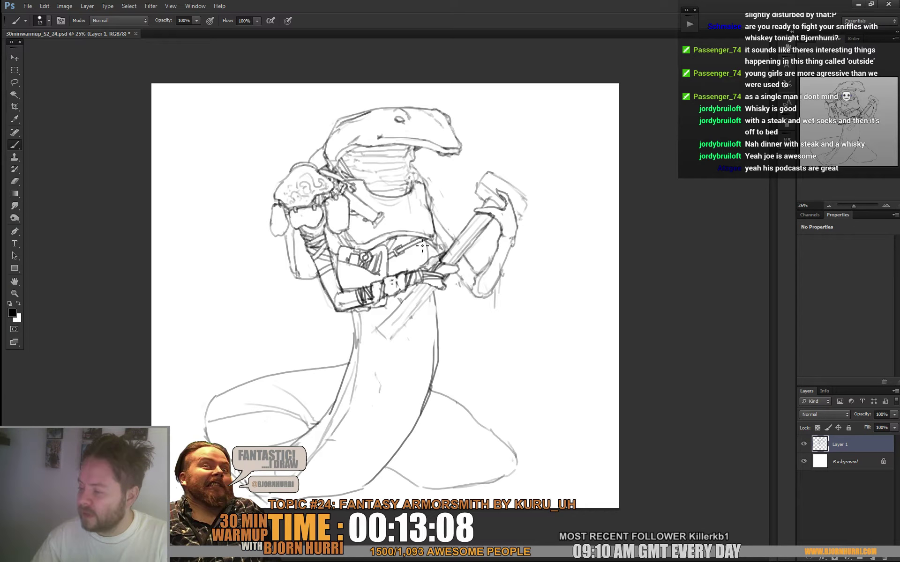
pyautogui.press('e')
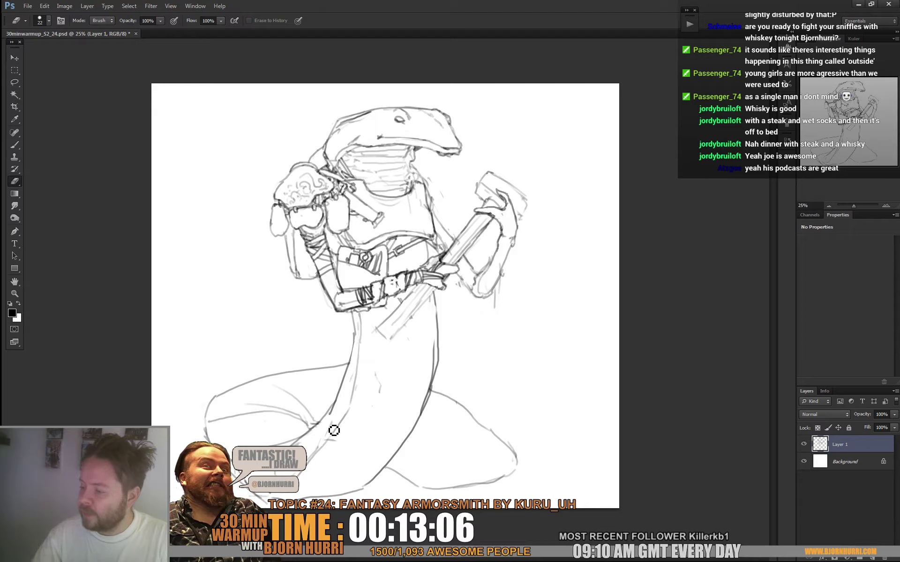
pyautogui.press('b')
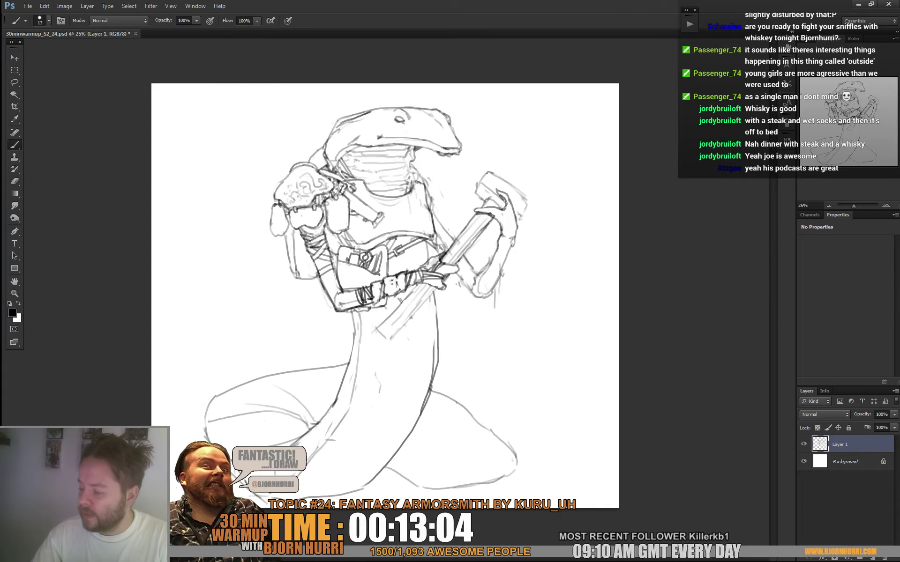
pyautogui.moveTo(275, 441); pyautogui.dragTo(306, 431)
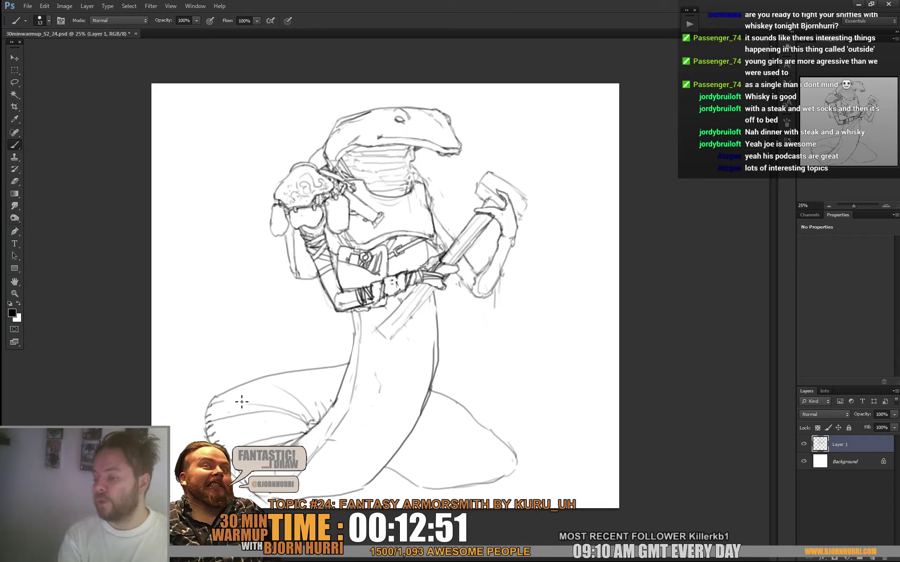
pyautogui.moveTo(211, 418); pyautogui.dragTo(249, 408)
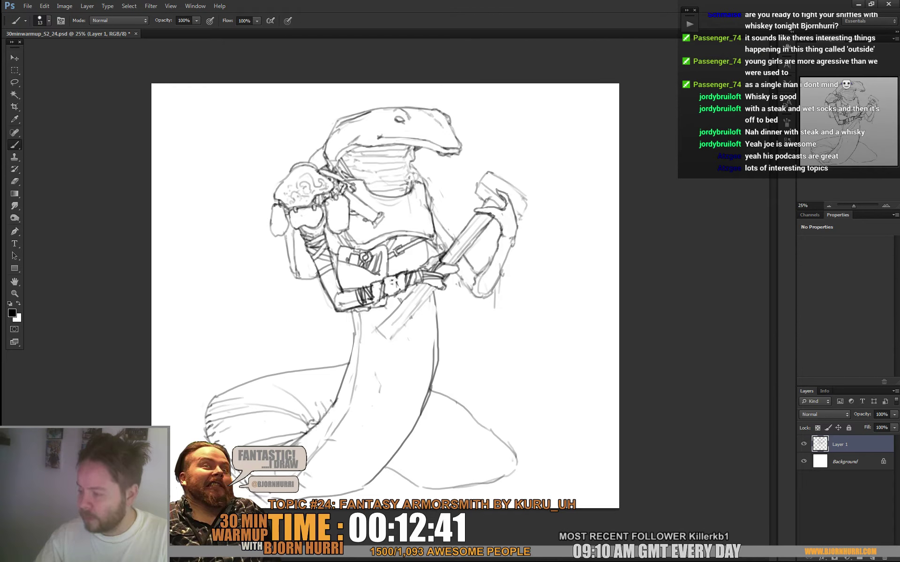
# Step: Draw curved belly bands across the lowest bend of the serpentine body
pyautogui.moveTo(323, 469); pyautogui.dragTo(385, 475)
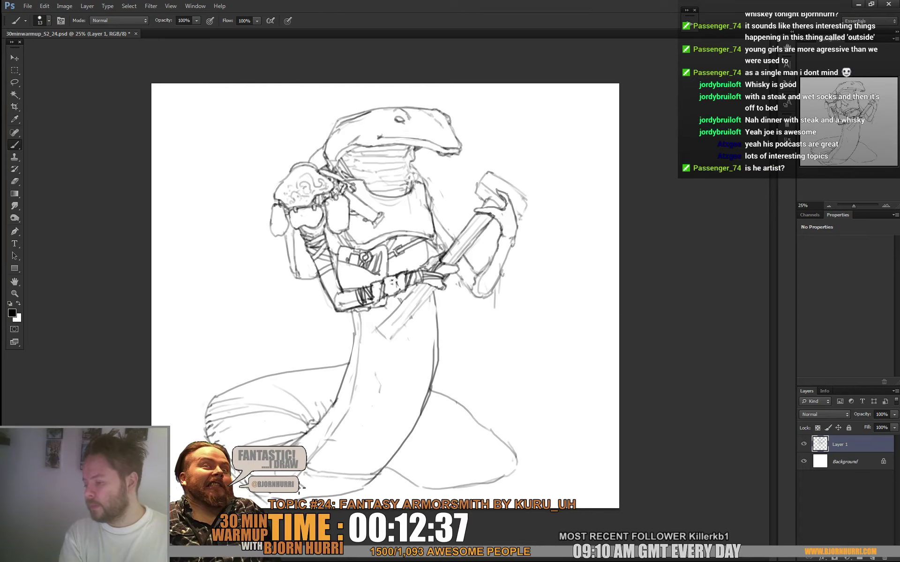
pyautogui.moveTo(300, 487); pyautogui.dragTo(363, 483)
pyautogui.moveTo(303, 493)
pyautogui.mouseDown()
pyautogui.moveTo(368, 487)
pyautogui.moveTo(377, 467)
pyautogui.mouseUp()
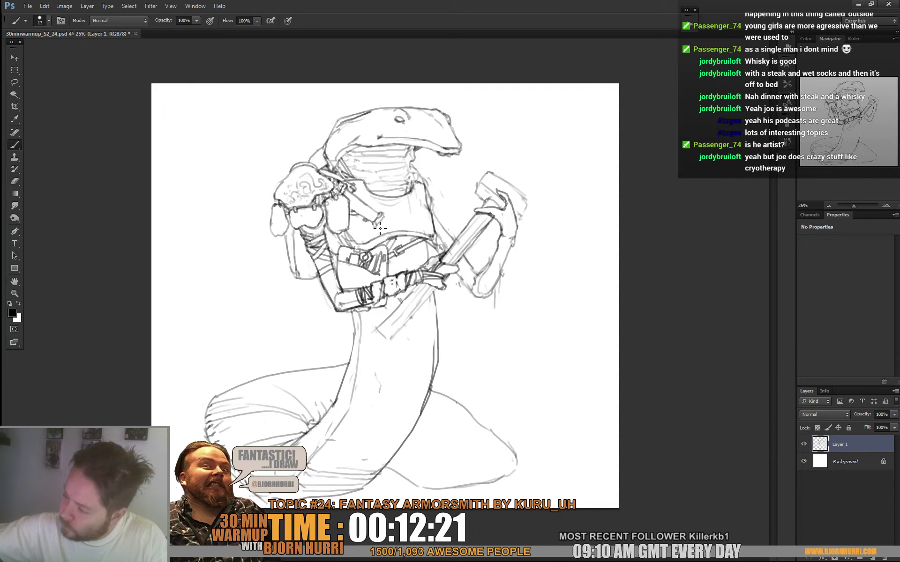
# Step: Extend the diagonal strap down the chest plate and draw wrapped bands and a cuff on the raised hand's wrist
pyautogui.press('e')
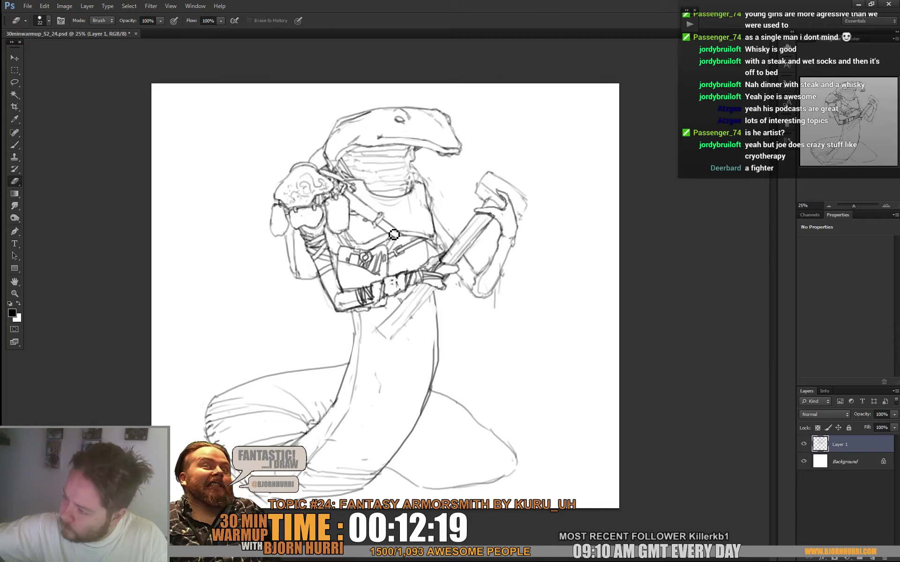
pyautogui.press('b')
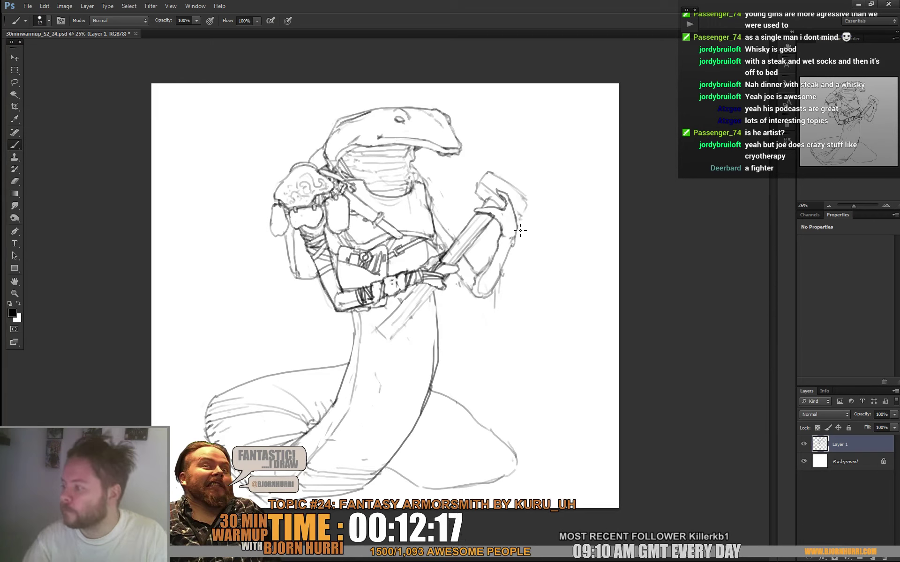
pyautogui.moveTo(493, 221); pyautogui.dragTo(505, 228)
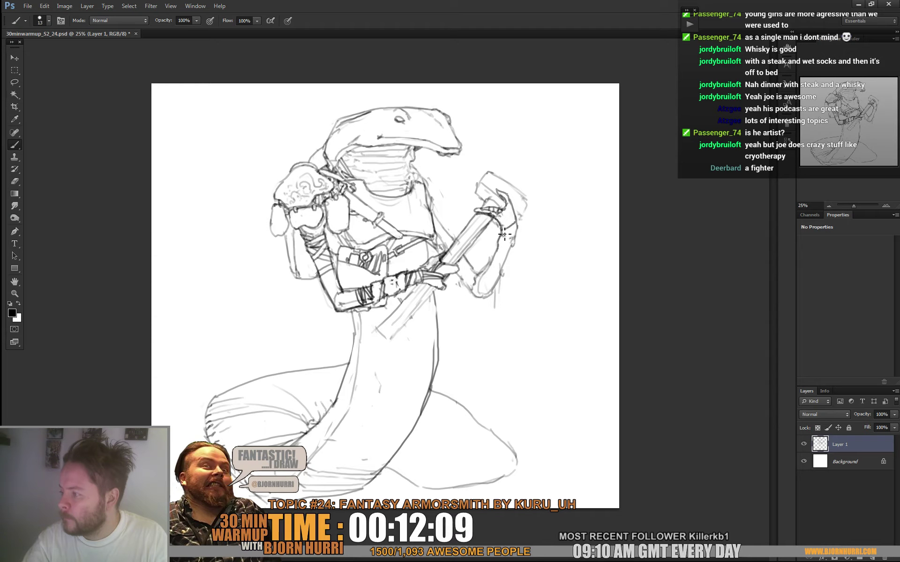
pyautogui.moveTo(514, 228)
pyautogui.mouseDown()
pyautogui.moveTo(506, 211)
pyautogui.moveTo(519, 230)
pyautogui.moveTo(518, 213)
pyautogui.moveTo(514, 239)
pyautogui.mouseUp()
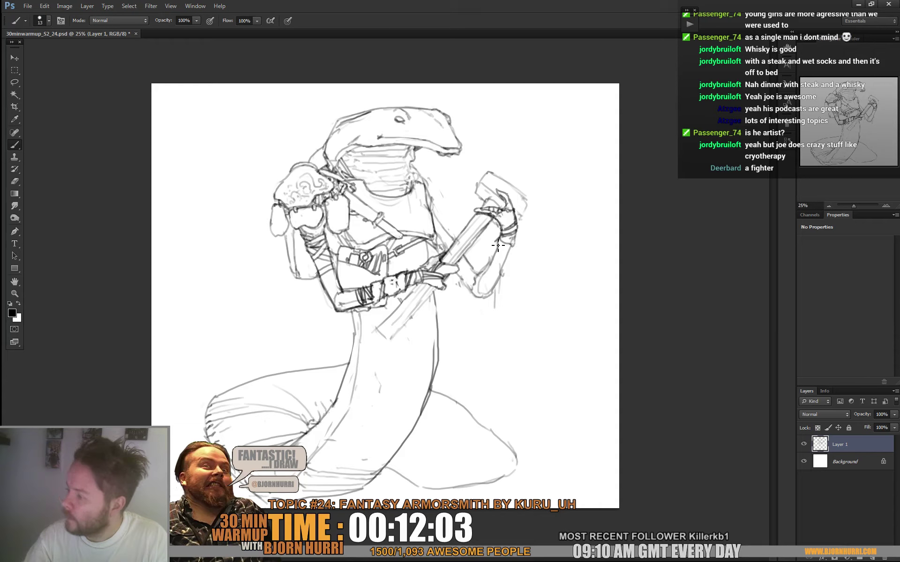
pyautogui.press('e')
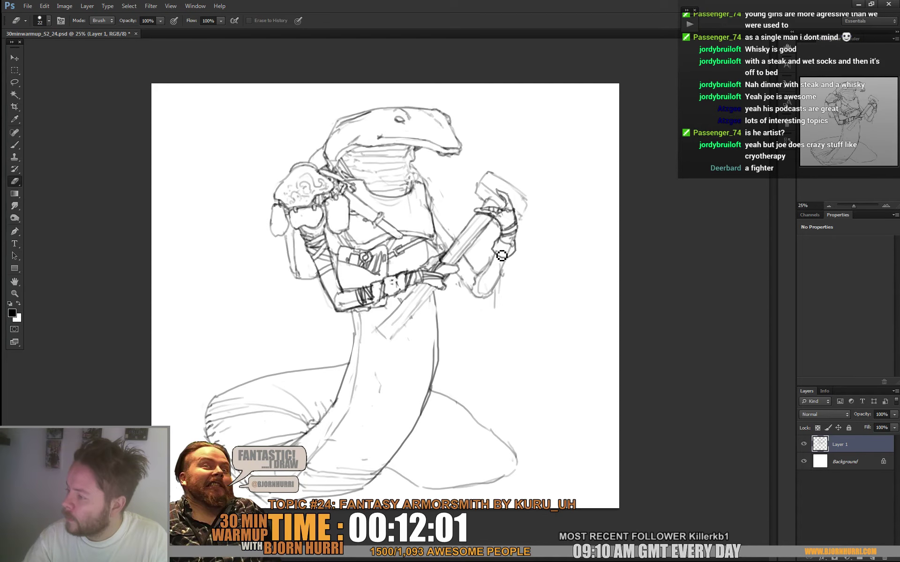
pyautogui.press('b')
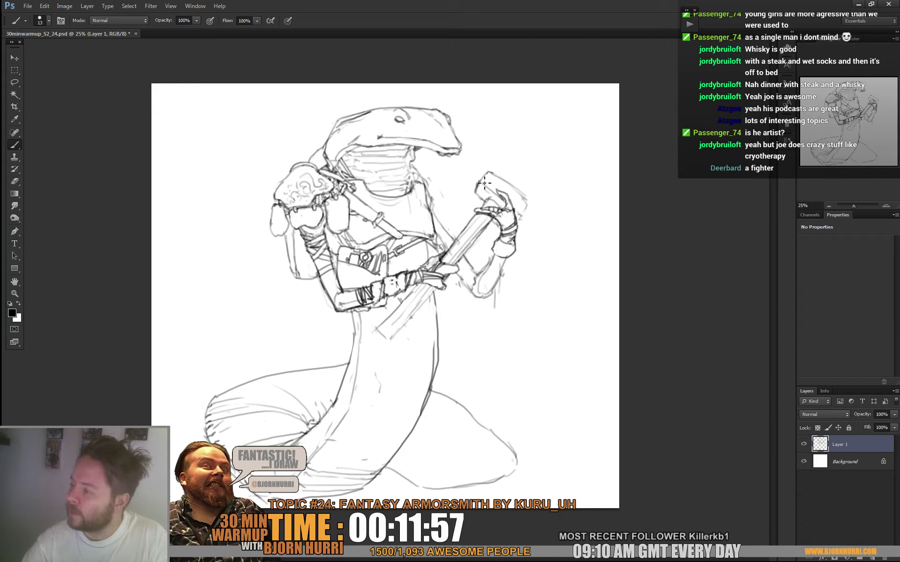
# Step: Firm up the hammer head's outline and erase the stray lines at the back of the creature's head
pyautogui.moveTo(494, 171); pyautogui.dragTo(529, 204)
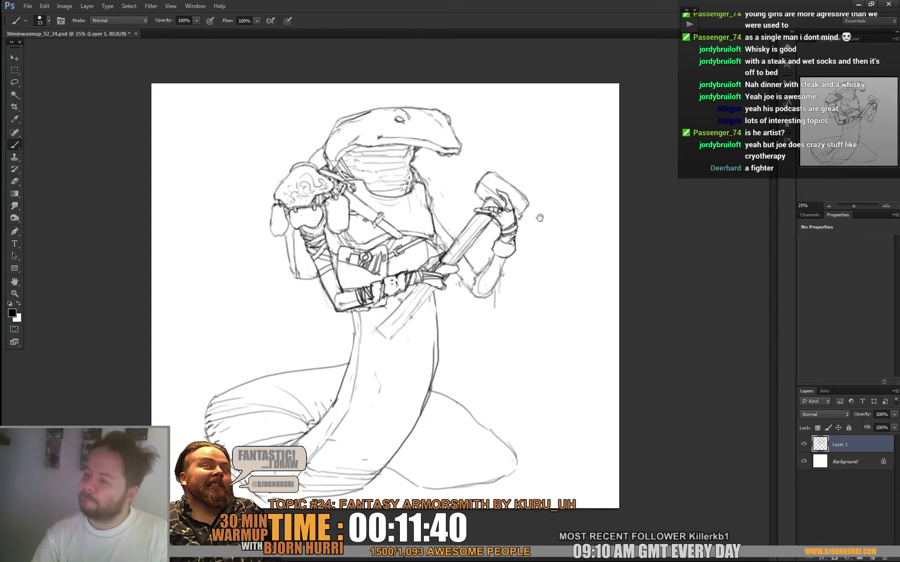
pyautogui.press('e')
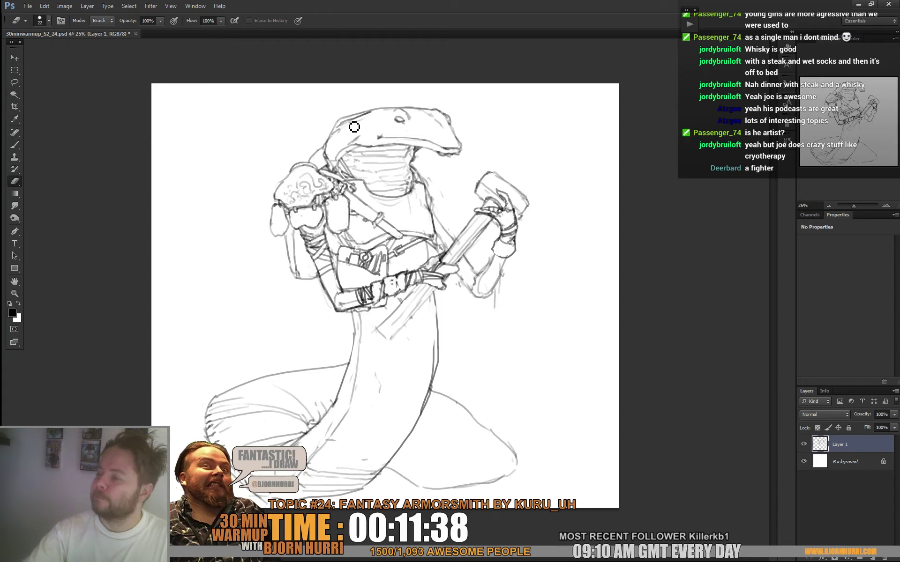
pyautogui.moveTo(354, 126)
pyautogui.mouseDown()
pyautogui.moveTo(352, 120)
pyautogui.moveTo(322, 152)
pyautogui.mouseUp()
pyautogui.press('b')
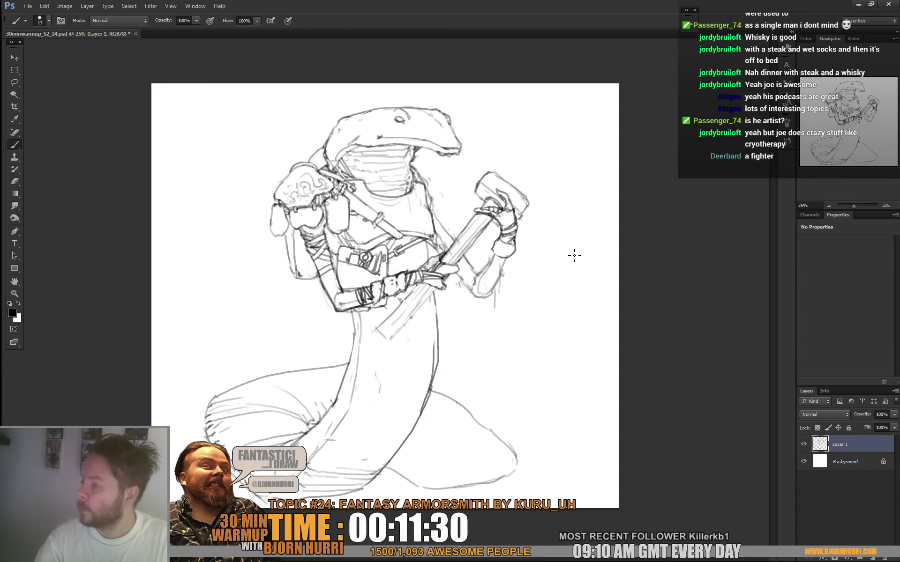
# Step: Replace the long plate behind the upper arm with a shorter curved shape and draw layered armour on the raised forearm
pyautogui.press('e')
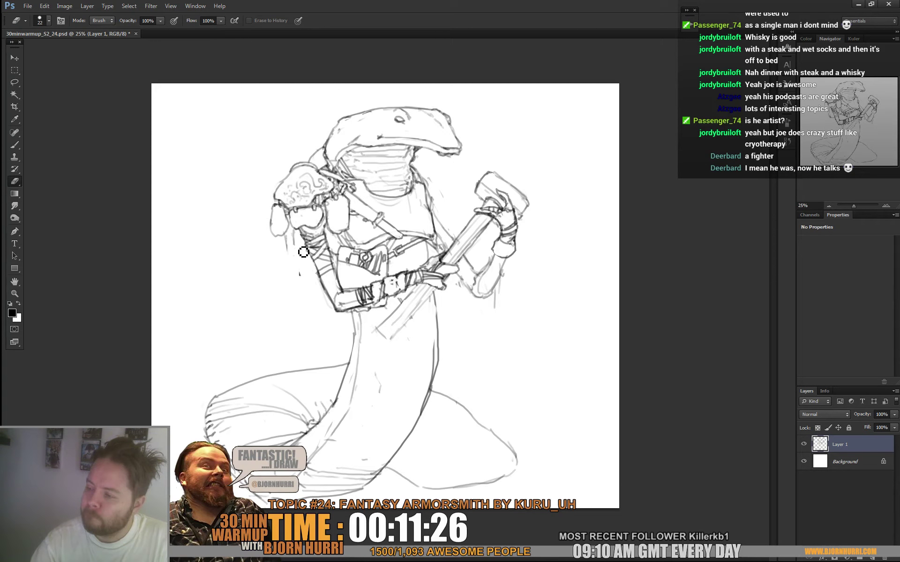
pyautogui.press('b')
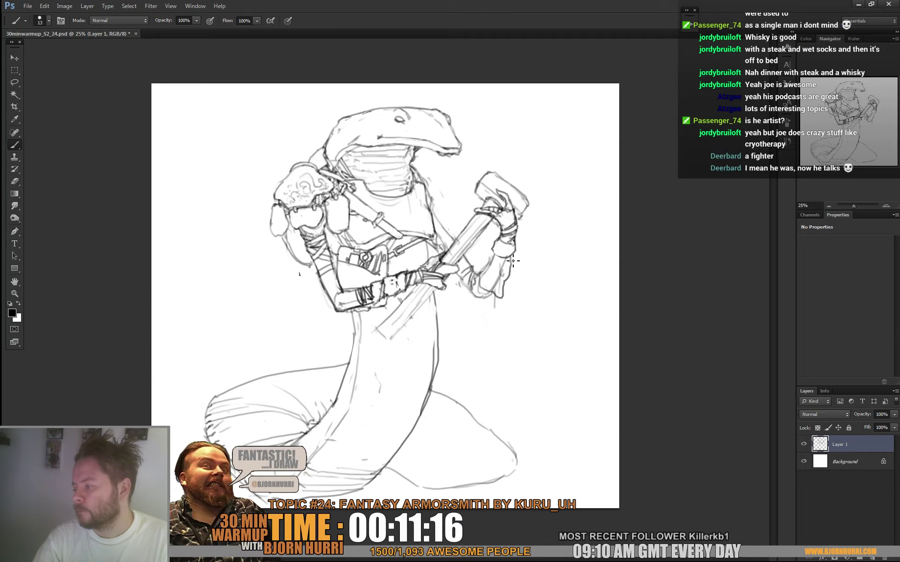
pyautogui.press('e')
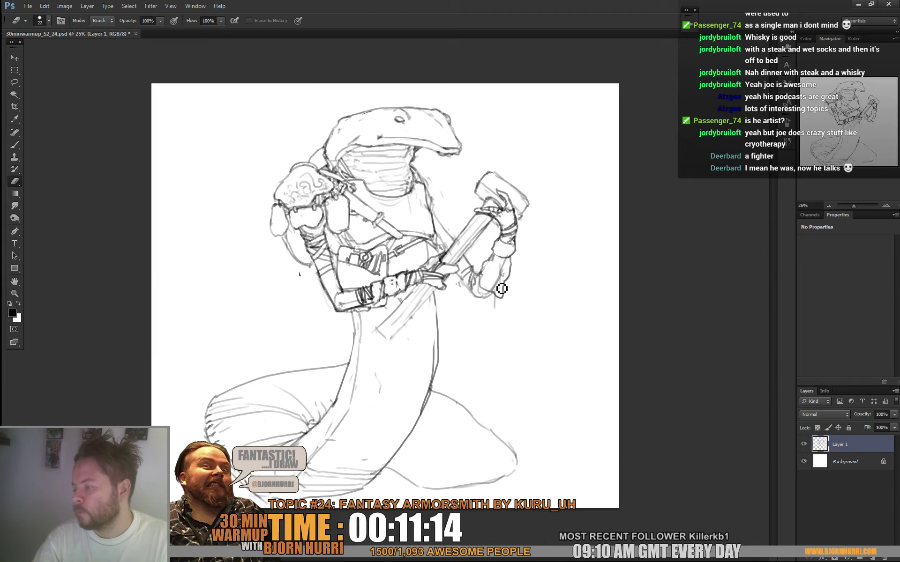
pyautogui.press('b')
pyautogui.moveTo(491, 257); pyautogui.dragTo(495, 294)
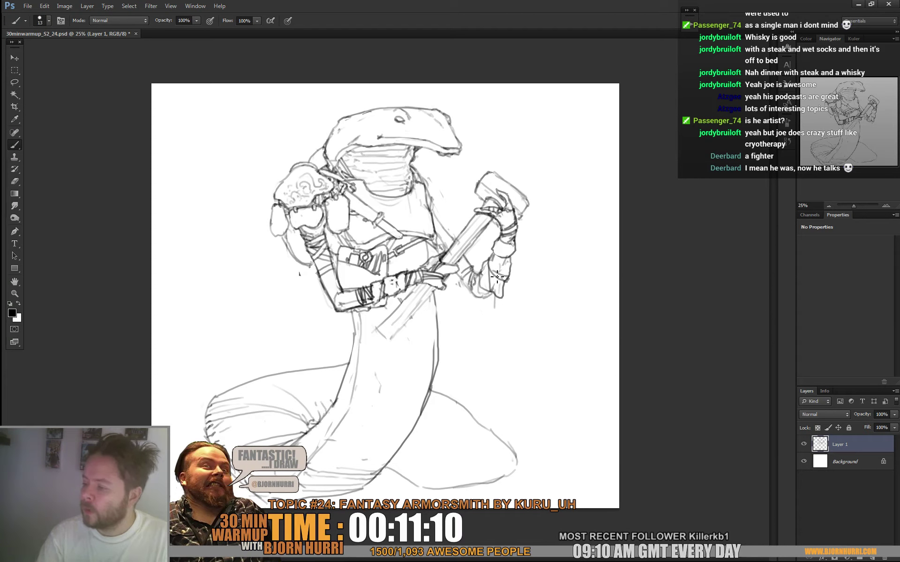
# Step: Draw a belt around the waist and a ragged, layered cloth hanging from it behind the hammer handle's lower end
pyautogui.moveTo(352, 315)
pyautogui.mouseDown()
pyautogui.moveTo(405, 319)
pyautogui.moveTo(362, 334)
pyautogui.moveTo(415, 325)
pyautogui.moveTo(405, 330)
pyautogui.moveTo(438, 321)
pyautogui.moveTo(419, 316)
pyautogui.moveTo(440, 304)
pyautogui.mouseUp()
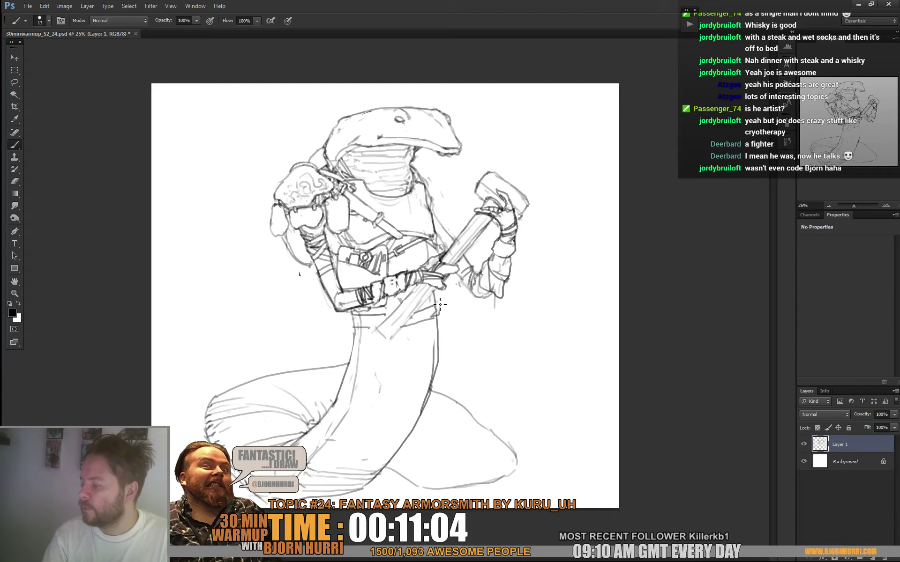
pyautogui.moveTo(380, 309)
pyautogui.mouseDown()
pyautogui.moveTo(362, 336)
pyautogui.moveTo(368, 363)
pyautogui.mouseUp()
pyautogui.press('e')
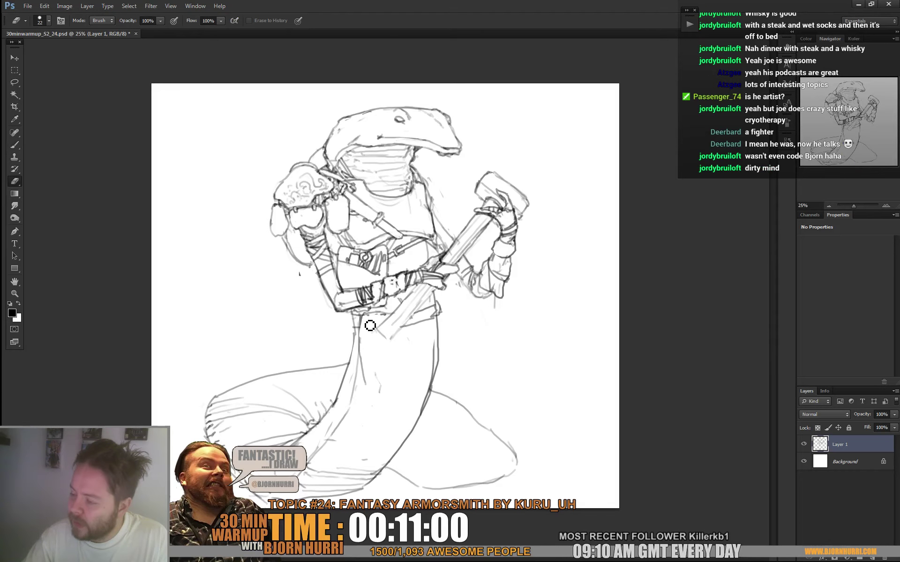
pyautogui.press('b')
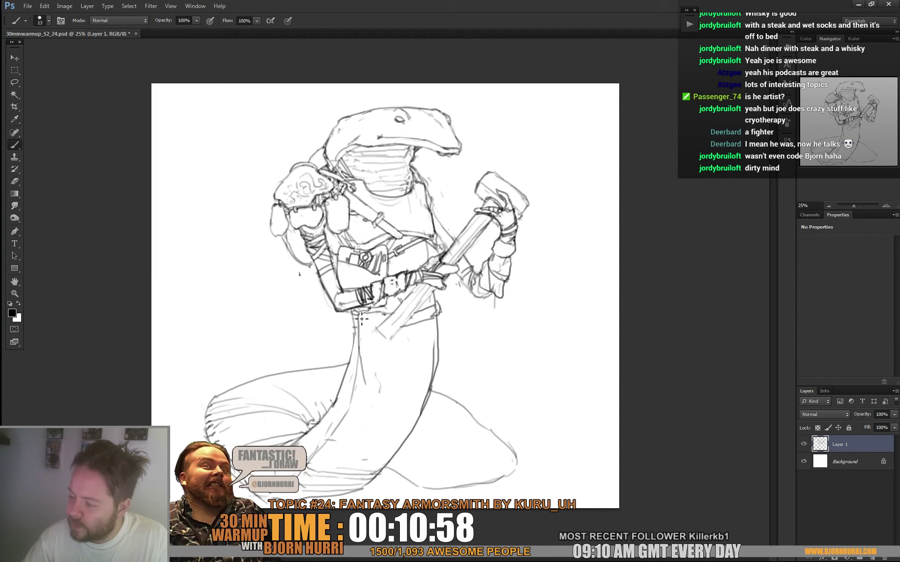
pyautogui.moveTo(371, 321)
pyautogui.mouseDown()
pyautogui.moveTo(364, 352)
pyautogui.moveTo(372, 315)
pyautogui.mouseUp()
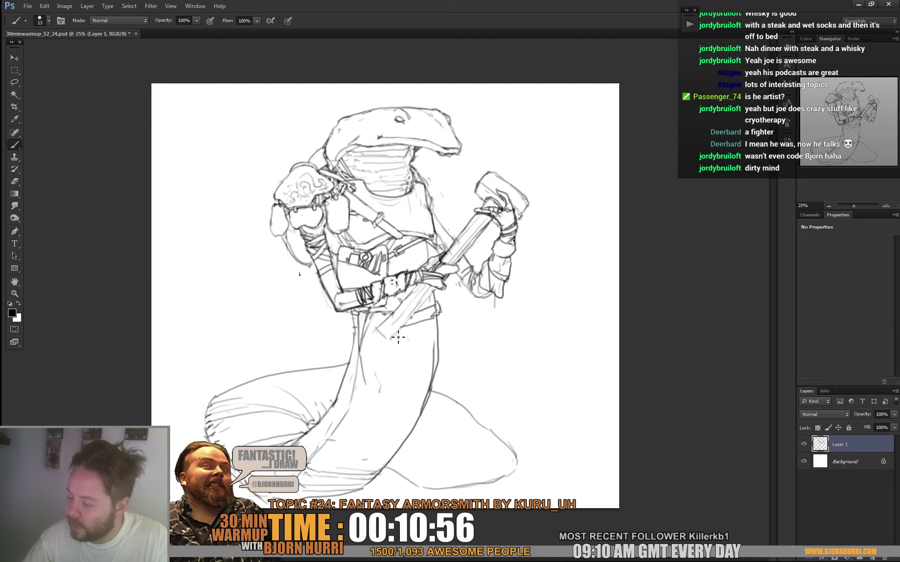
pyautogui.moveTo(395, 362)
pyautogui.mouseDown()
pyautogui.moveTo(399, 381)
pyautogui.moveTo(370, 405)
pyautogui.moveTo(367, 364)
pyautogui.moveTo(370, 394)
pyautogui.moveTo(394, 353)
pyautogui.mouseUp()
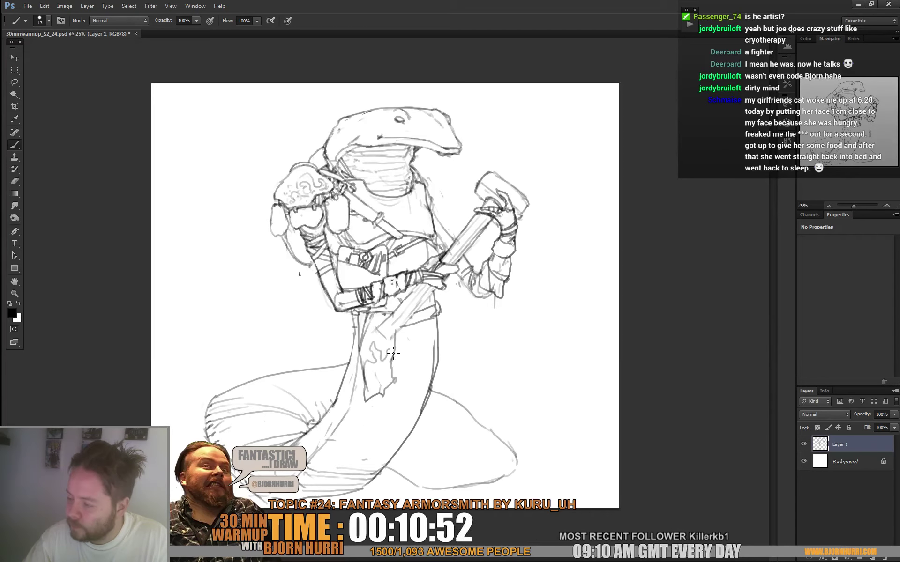
pyautogui.press('e')
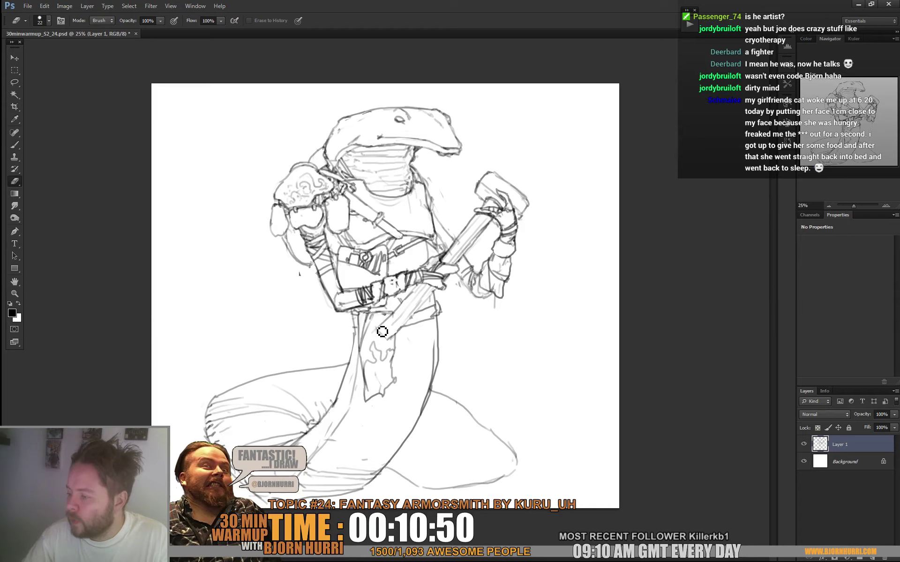
pyautogui.press('b')
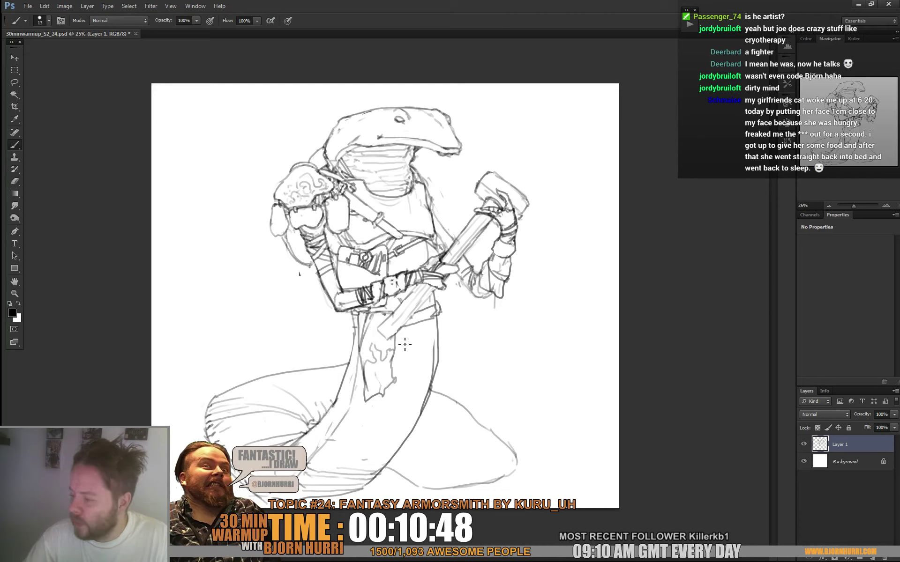
pyautogui.moveTo(402, 337)
pyautogui.mouseDown()
pyautogui.moveTo(399, 413)
pyautogui.moveTo(377, 402)
pyautogui.mouseUp()
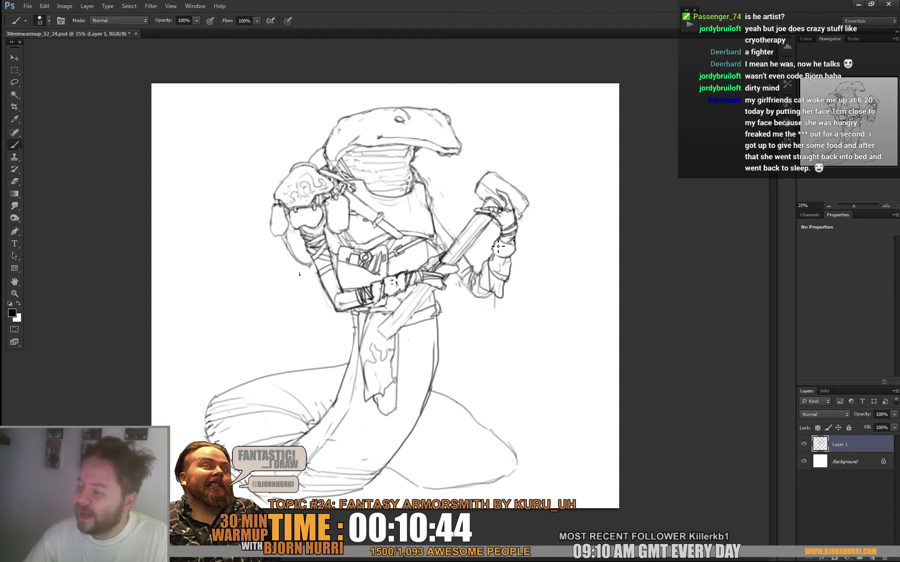
# Step: Draw a square buckle on the belt and strengthen the edges of the hammer handle's lower section
pyautogui.press('e')
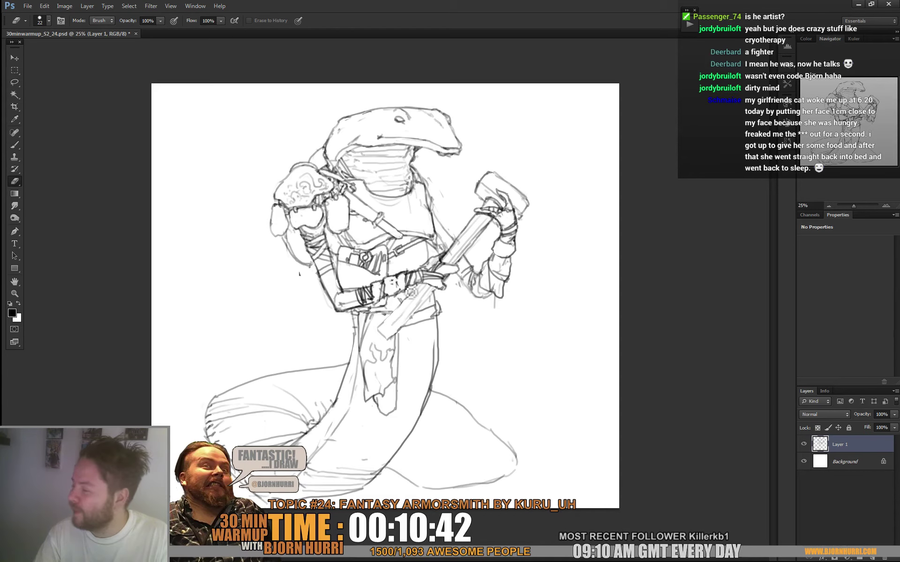
pyautogui.press('b')
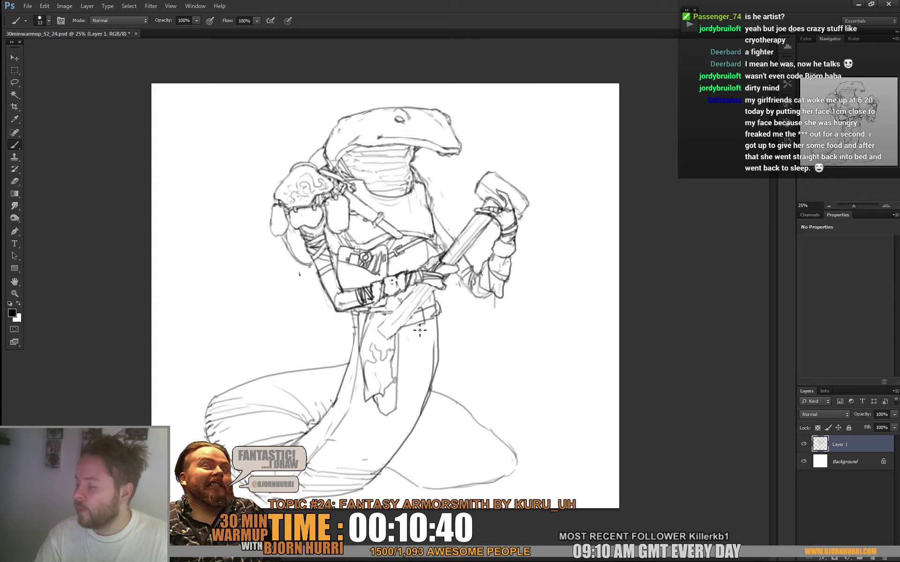
pyautogui.moveTo(421, 309)
pyautogui.mouseDown()
pyautogui.moveTo(427, 328)
pyautogui.moveTo(424, 316)
pyautogui.moveTo(425, 327)
pyautogui.moveTo(414, 331)
pyautogui.moveTo(427, 326)
pyautogui.moveTo(427, 304)
pyautogui.moveTo(408, 327)
pyautogui.mouseUp()
pyautogui.moveTo(440, 292); pyautogui.dragTo(408, 325)
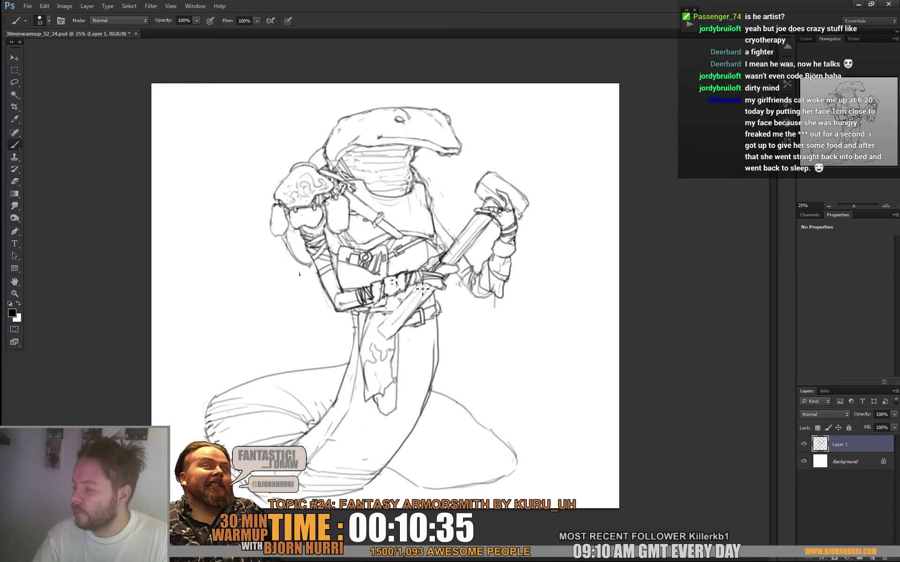
pyautogui.moveTo(422, 290); pyautogui.dragTo(385, 322)
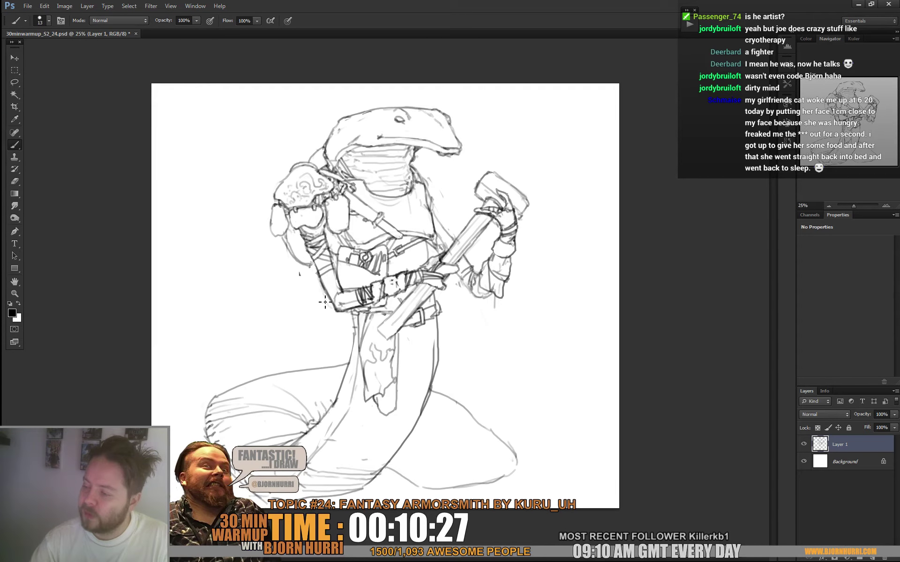
# Step: Draw a twisted rope hanging behind the bent elbow with a metal hook at its end
pyautogui.moveTo(323, 283)
pyautogui.mouseDown()
pyautogui.moveTo(325, 334)
pyautogui.moveTo(335, 339)
pyautogui.moveTo(324, 359)
pyautogui.moveTo(337, 349)
pyautogui.mouseUp()
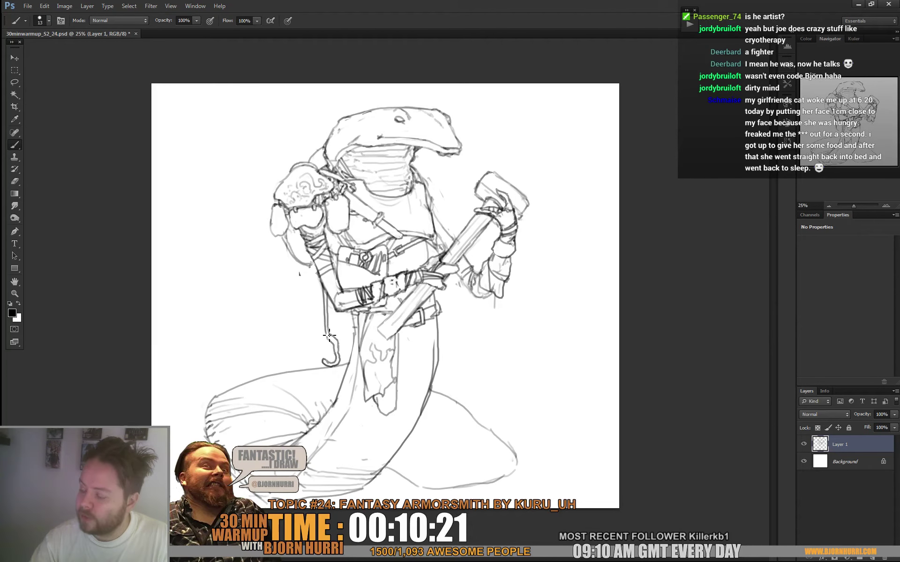
pyautogui.moveTo(338, 311); pyautogui.dragTo(341, 335)
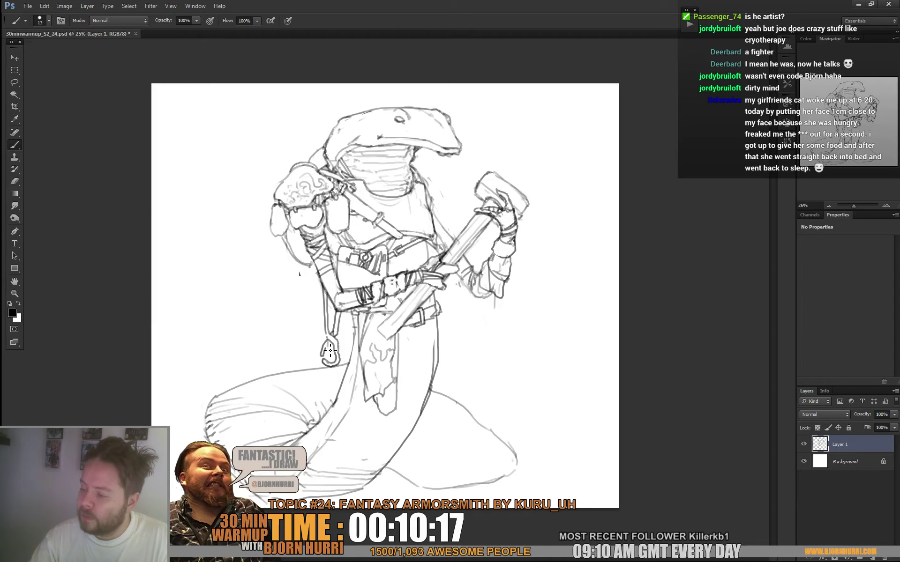
pyautogui.press('e')
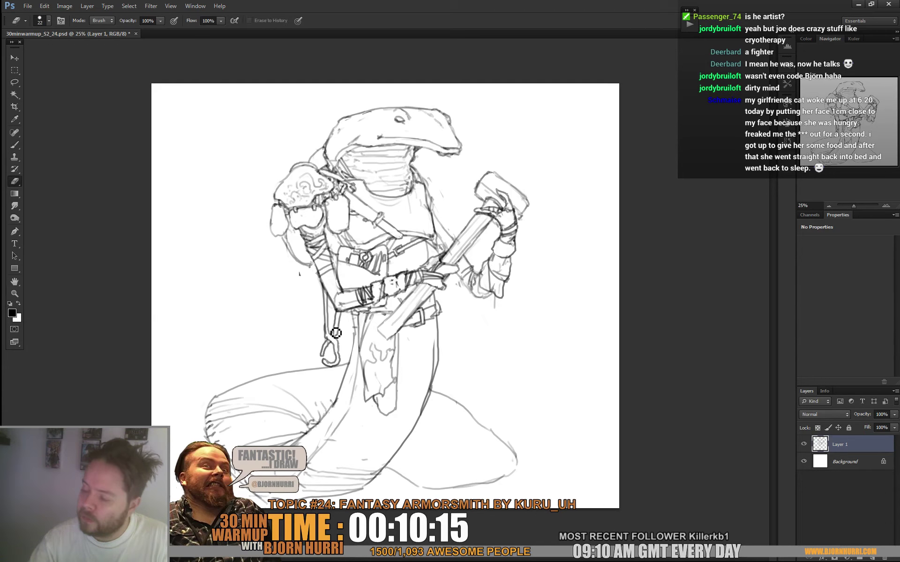
pyautogui.press('b')
pyautogui.moveTo(327, 304); pyautogui.dragTo(332, 339)
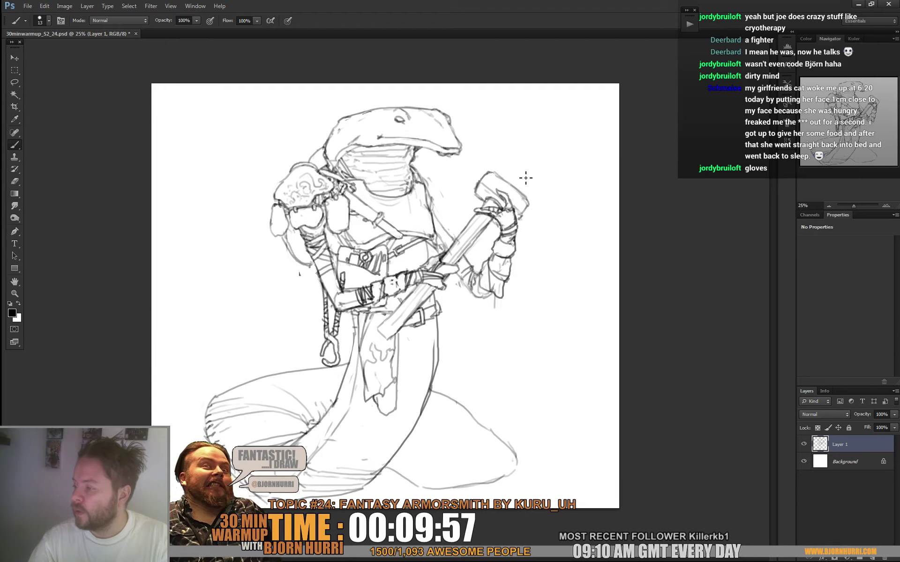
# Step: Erase the raised hand's rough lines and redraw it as a gloved hand with fingers over the hammer head
pyautogui.press('e')
pyautogui.rightClick(514, 216)
pyautogui.press('Escape')
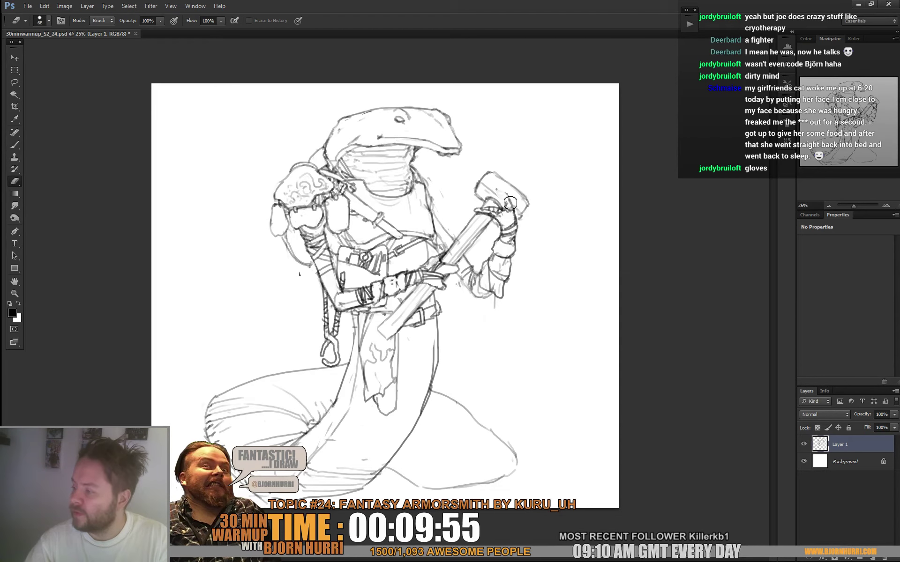
pyautogui.press('b')
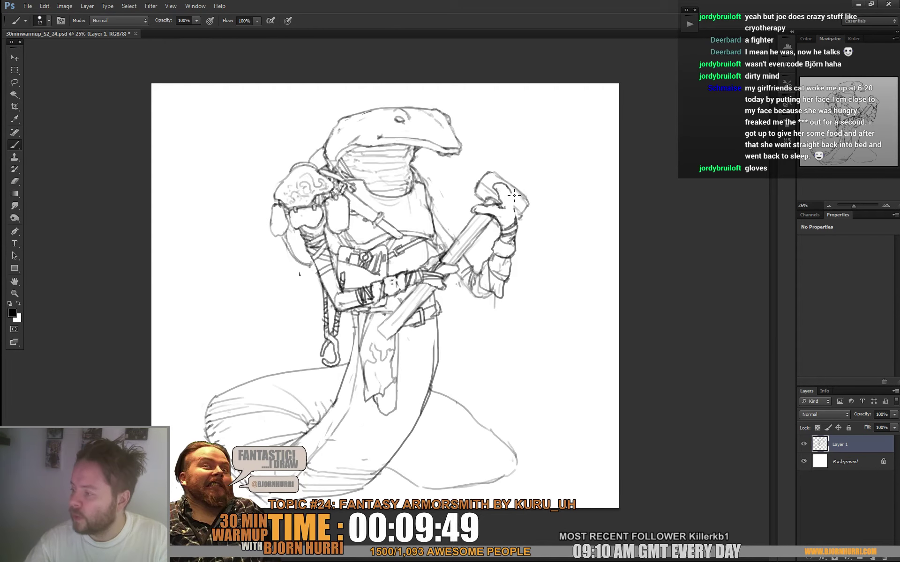
pyautogui.press('e')
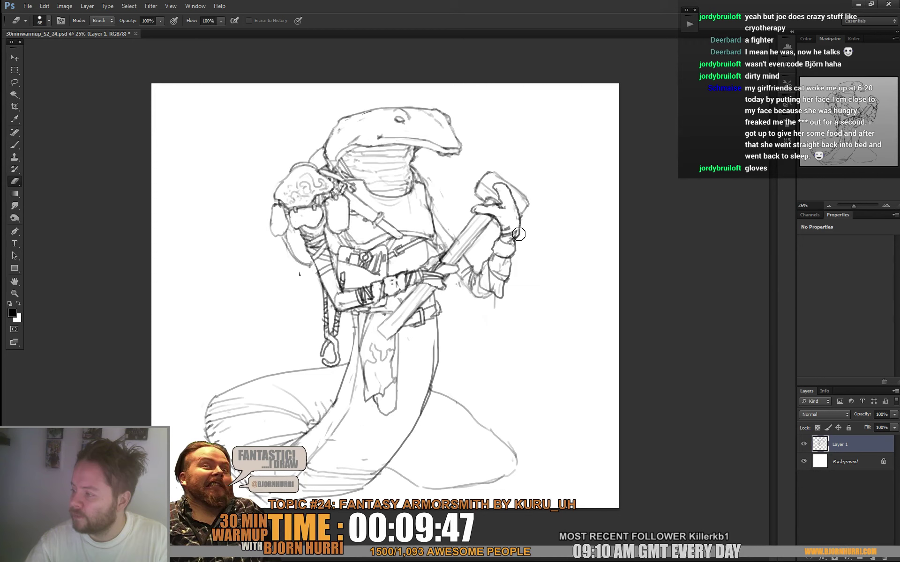
pyautogui.press('b')
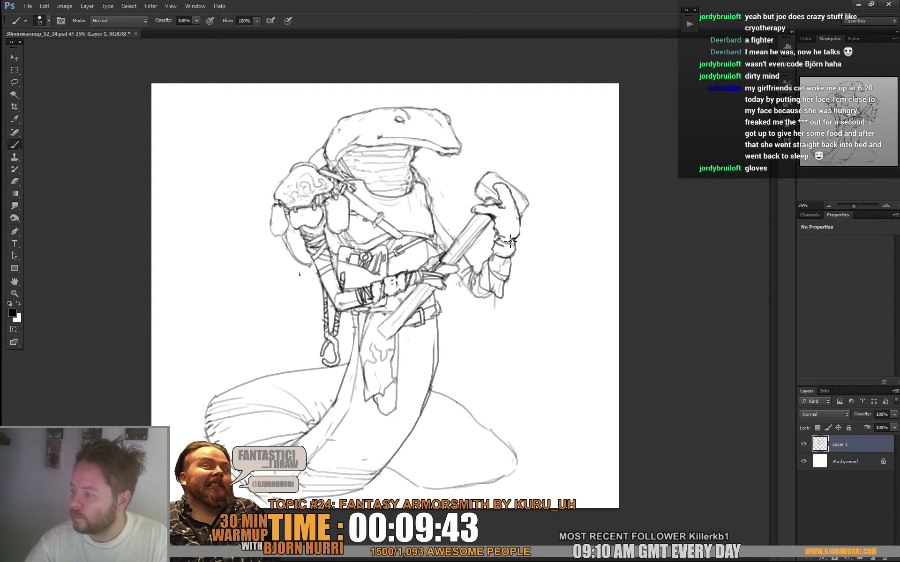
# Step: Draw a buckled wrist strap on the raised glove and add studs and finger details to it
pyautogui.press('e')
pyautogui.press('b')
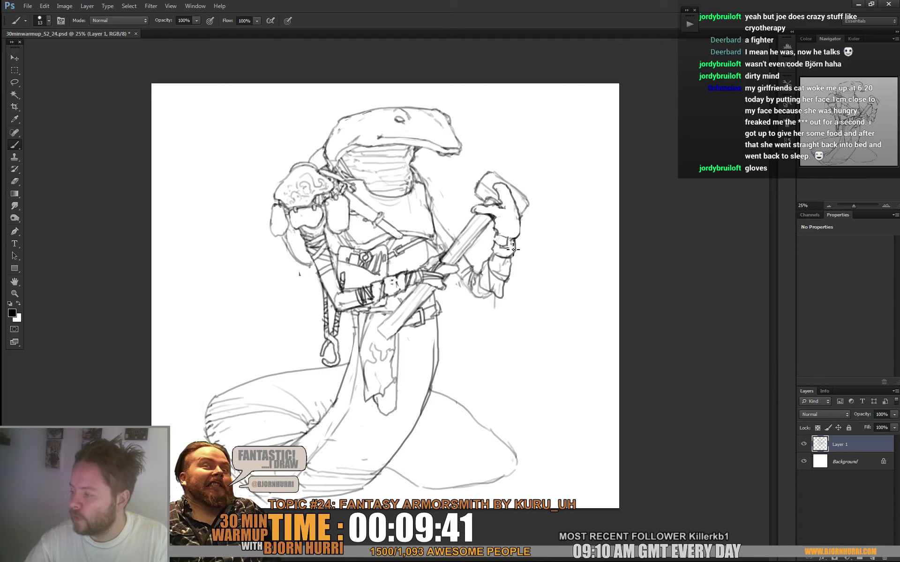
pyautogui.press('e')
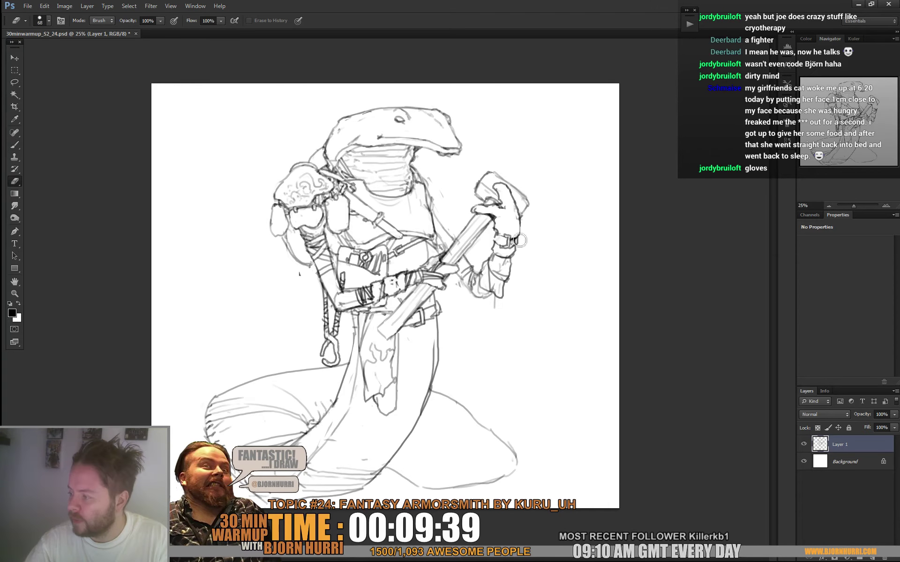
pyautogui.rightClick(520, 245)
pyautogui.press('Escape')
pyautogui.press('b')
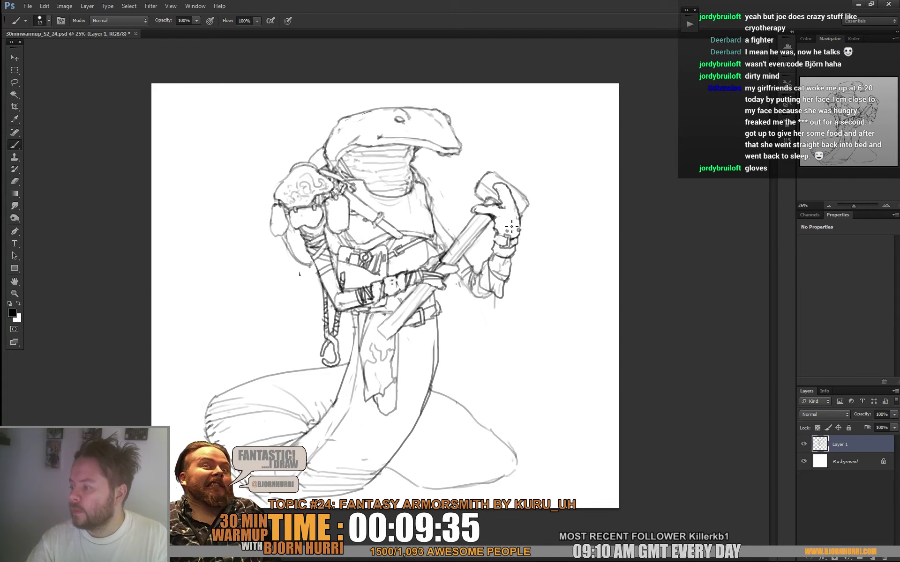
pyautogui.moveTo(483, 210)
pyautogui.mouseDown()
pyautogui.moveTo(498, 218)
pyautogui.moveTo(490, 214)
pyautogui.mouseUp()
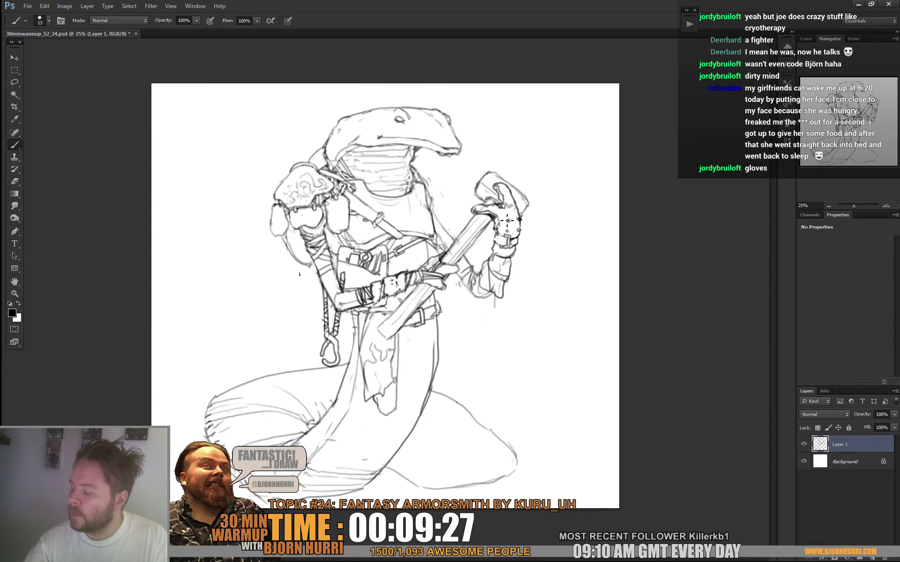
pyautogui.moveTo(515, 228)
pyautogui.mouseDown()
pyautogui.moveTo(507, 206)
pyautogui.moveTo(508, 195)
pyautogui.moveTo(500, 213)
pyautogui.mouseUp()
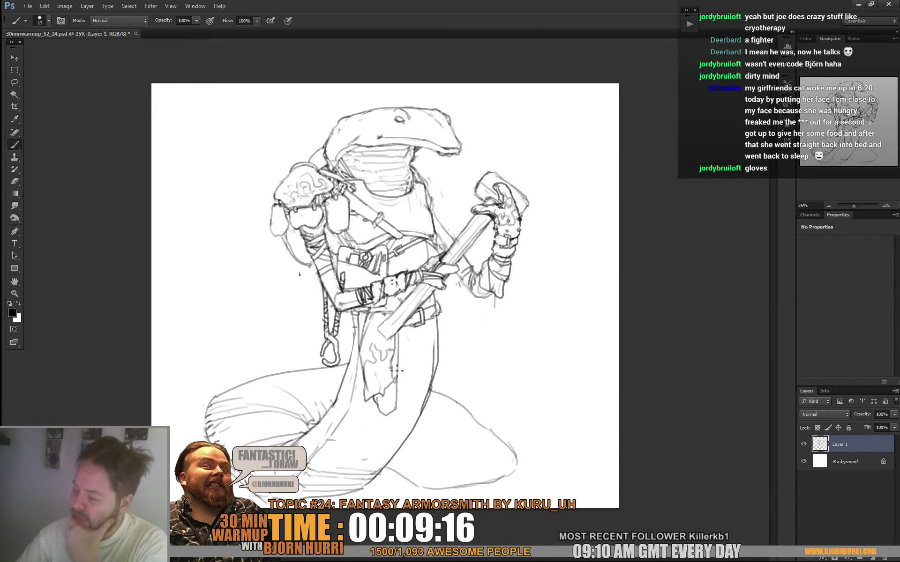
# Step: Draw a long apron hanging from the belt behind the ragged cloth and erase the body outline showing through it
pyautogui.moveTo(396, 371); pyautogui.dragTo(394, 384)
pyautogui.moveTo(334, 363); pyautogui.dragTo(334, 352)
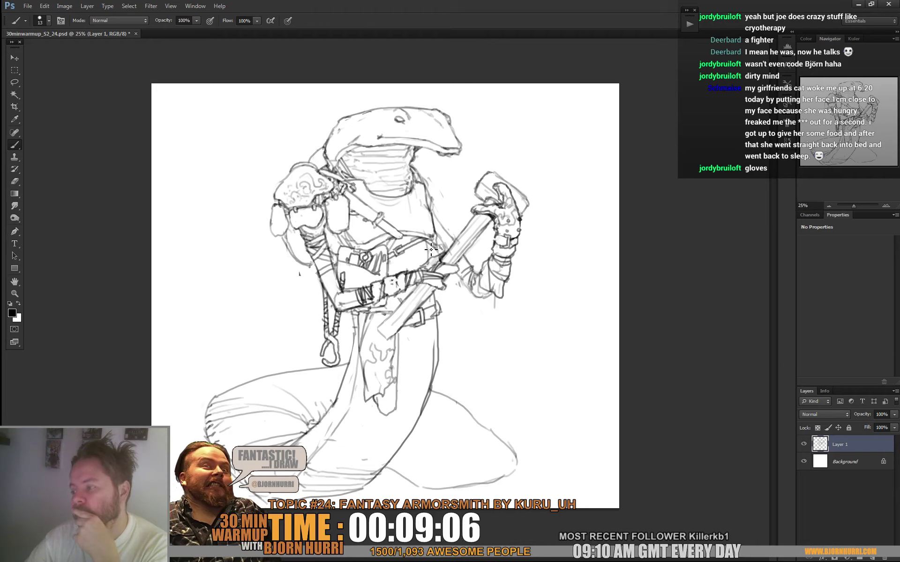
pyautogui.moveTo(437, 323); pyautogui.dragTo(435, 392)
pyautogui.moveTo(437, 427)
pyautogui.mouseDown()
pyautogui.moveTo(391, 439)
pyautogui.moveTo(359, 420)
pyautogui.moveTo(356, 369)
pyautogui.mouseUp()
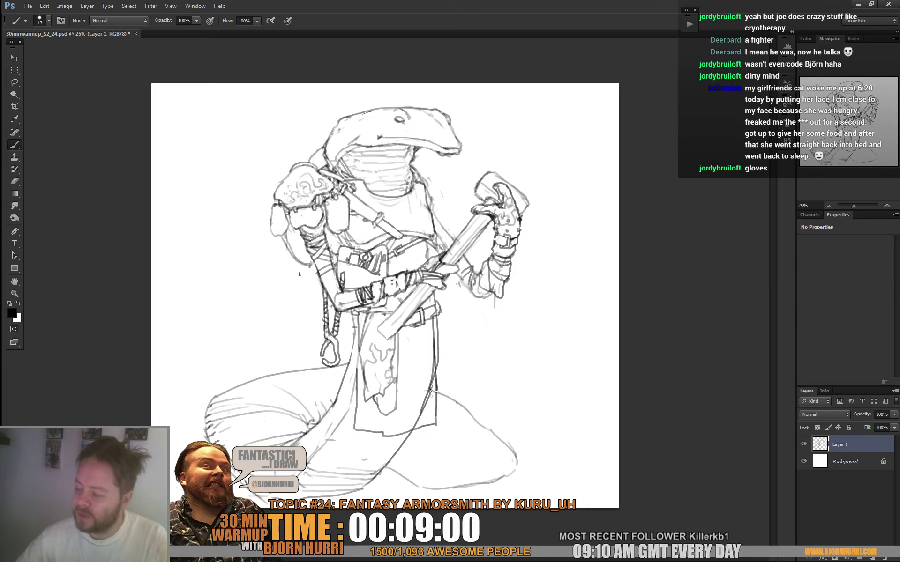
pyautogui.press('e')
pyautogui.moveTo(419, 418)
pyautogui.mouseDown()
pyautogui.moveTo(435, 360)
pyautogui.moveTo(436, 381)
pyautogui.mouseUp()
pyautogui.press('b')
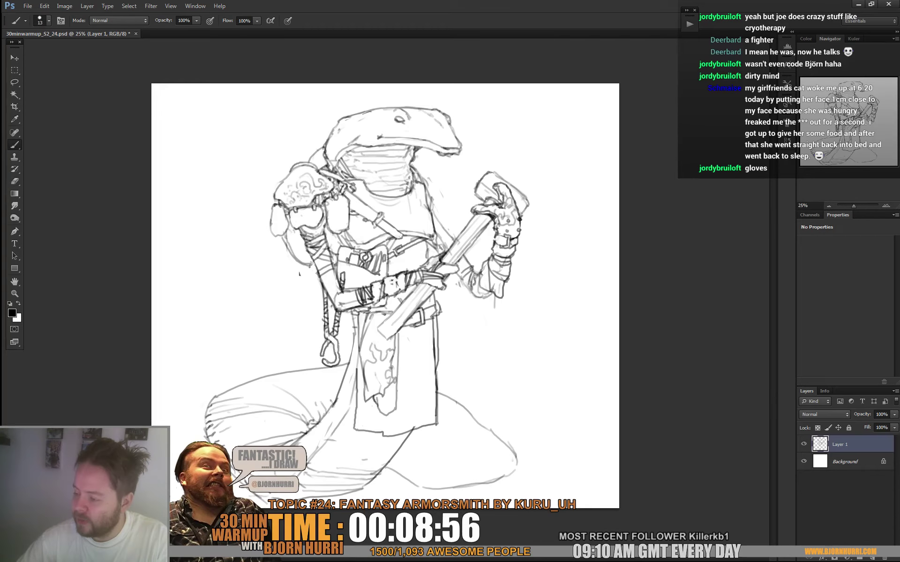
pyautogui.press('e')
pyautogui.press('b')
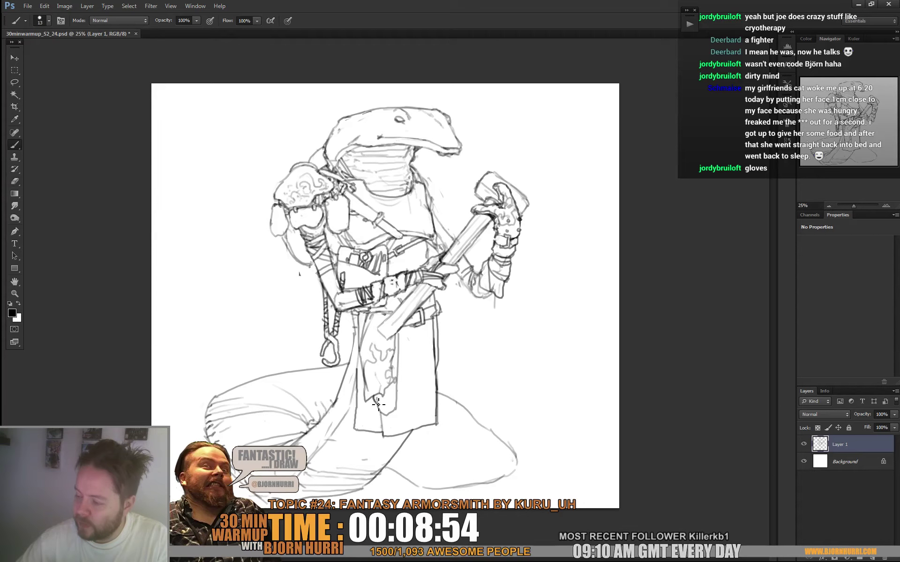
# Step: Split the apron into overlapping panels and add folds, irregular worn patches and round rivets at its lower corners
pyautogui.moveTo(375, 400); pyautogui.dragTo(382, 435)
pyautogui.moveTo(423, 335); pyautogui.dragTo(425, 373)
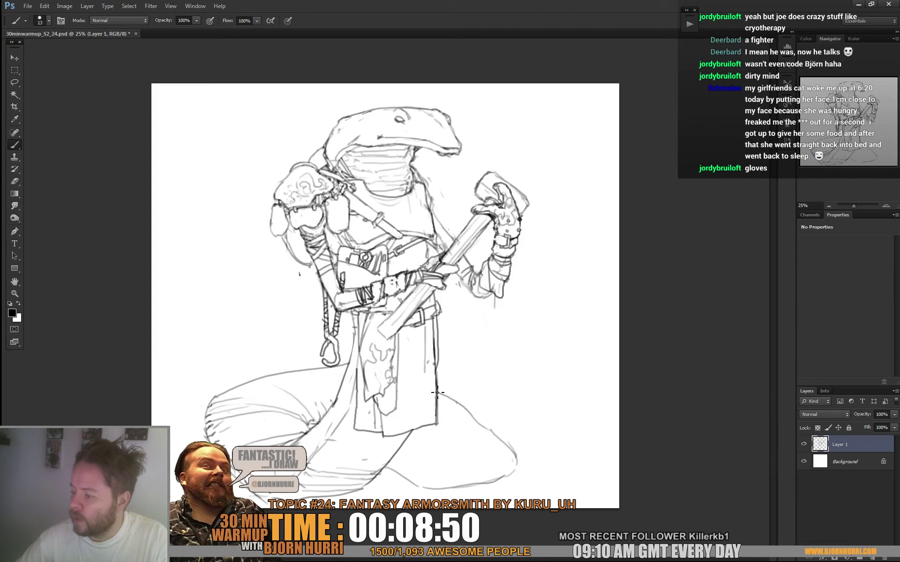
pyautogui.moveTo(425, 384); pyautogui.dragTo(406, 415)
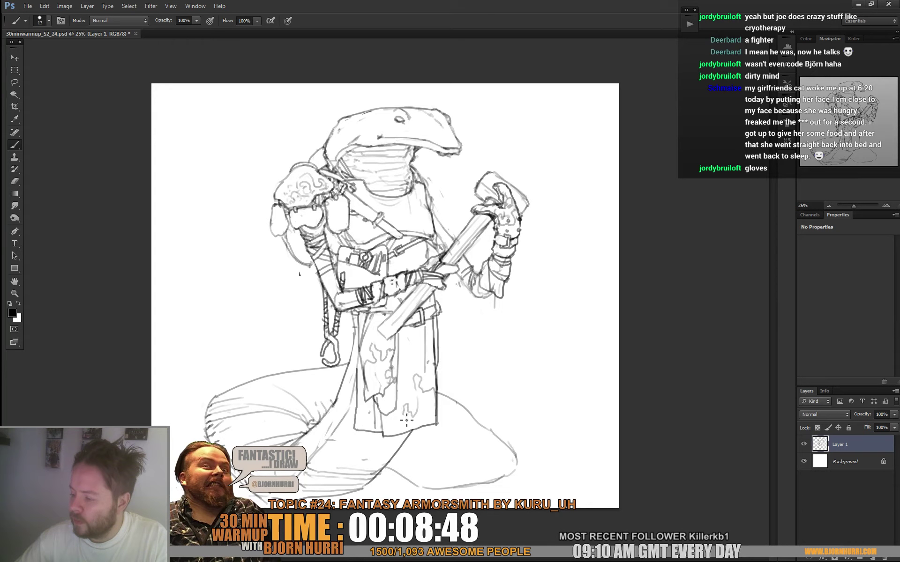
pyautogui.moveTo(407, 374)
pyautogui.mouseDown()
pyautogui.moveTo(426, 347)
pyautogui.moveTo(426, 362)
pyautogui.moveTo(432, 352)
pyautogui.moveTo(418, 369)
pyautogui.moveTo(426, 320)
pyautogui.mouseUp()
pyautogui.moveTo(404, 355); pyautogui.dragTo(418, 333)
pyautogui.moveTo(410, 348)
pyautogui.mouseDown()
pyautogui.moveTo(440, 314)
pyautogui.moveTo(443, 327)
pyautogui.moveTo(427, 328)
pyautogui.mouseUp()
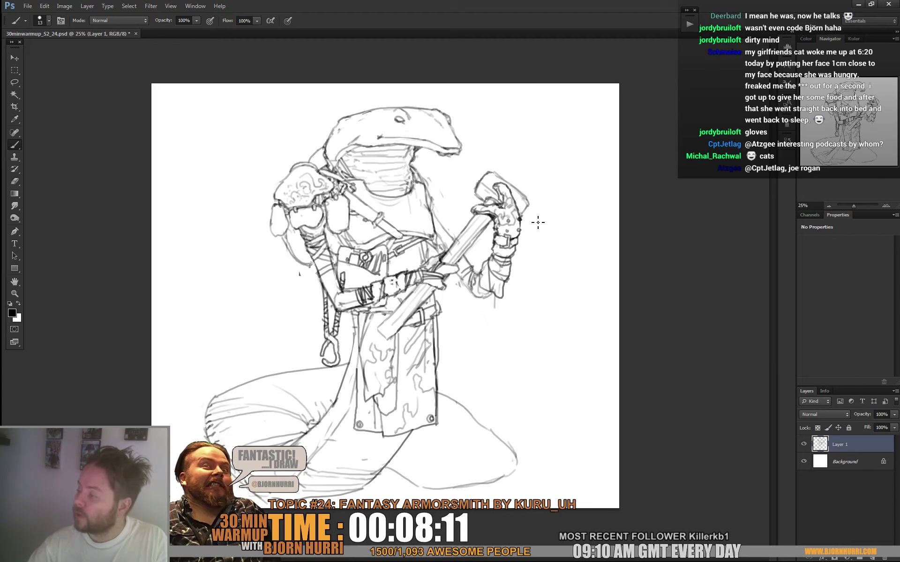
# Step: Strengthen the glove's wrist strap and add wrapping bands around the raised arm near the elbow
pyautogui.keyDown('alt'); pyautogui.click(500, 240); pyautogui.keyUp('alt')
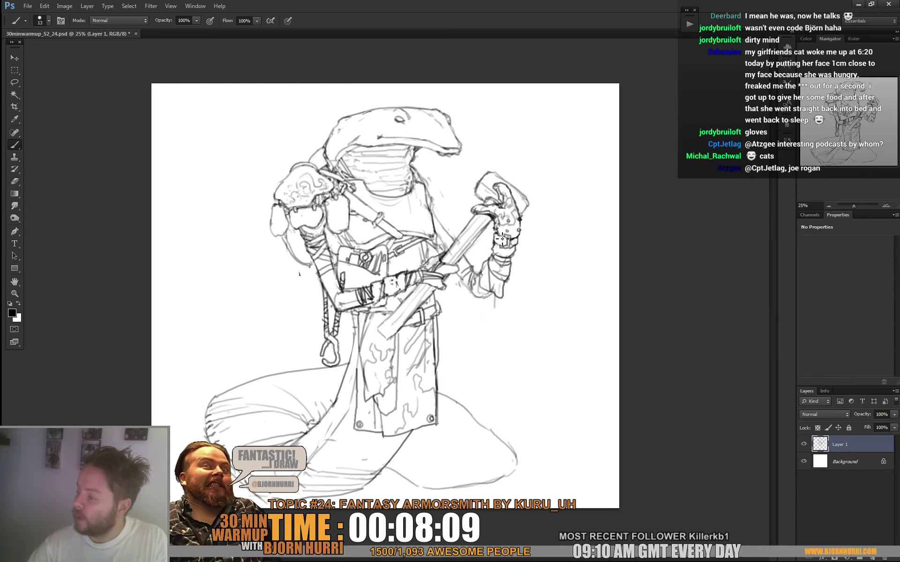
pyautogui.moveTo(496, 240); pyautogui.dragTo(516, 243)
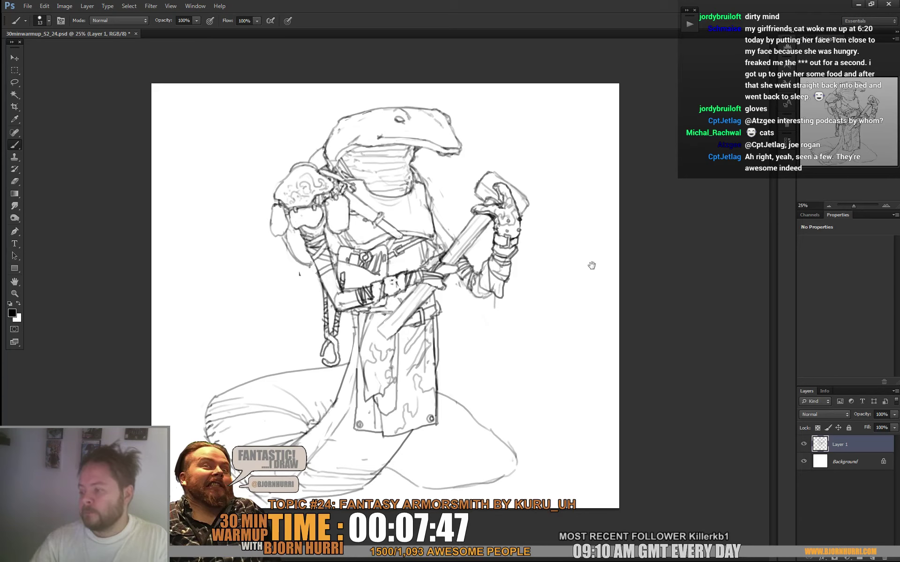
# Step: Flip the canvas horizontally
pyautogui.click(65, 6)
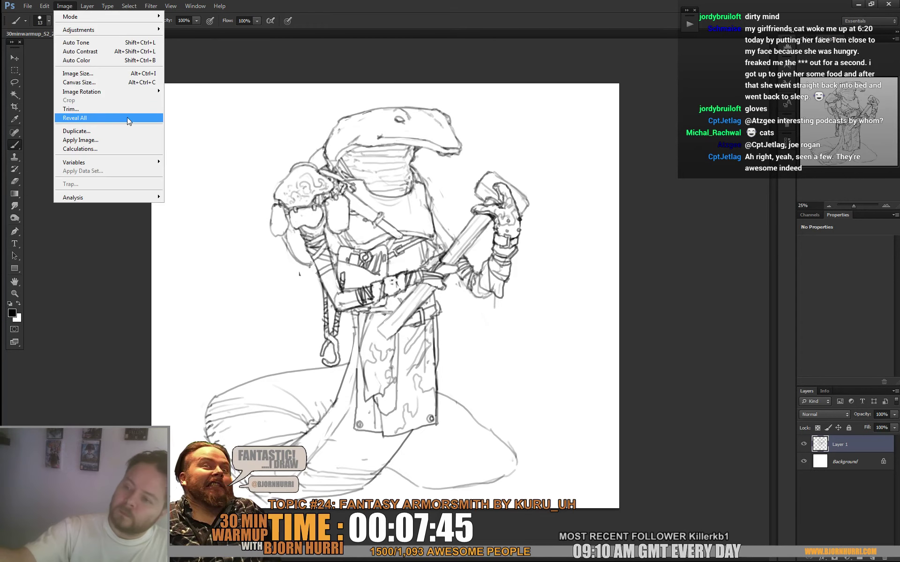
pyautogui.moveTo(130, 91)
pyautogui.click(203, 133)
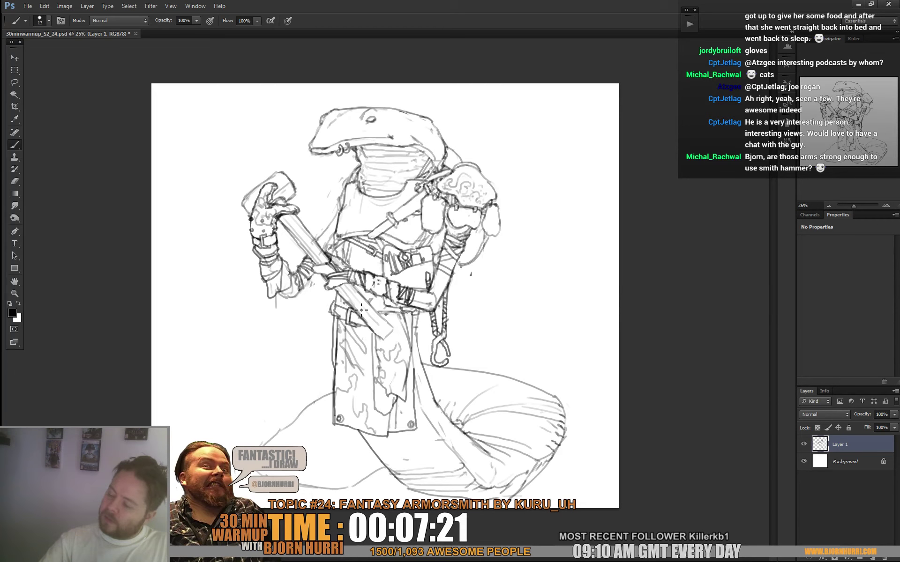
# Step: Draw a larger, higher outline for the tail coil rising behind the apron on the hammer side
pyautogui.moveTo(256, 447)
pyautogui.mouseDown()
pyautogui.moveTo(286, 389)
pyautogui.moveTo(337, 347)
pyautogui.mouseUp()
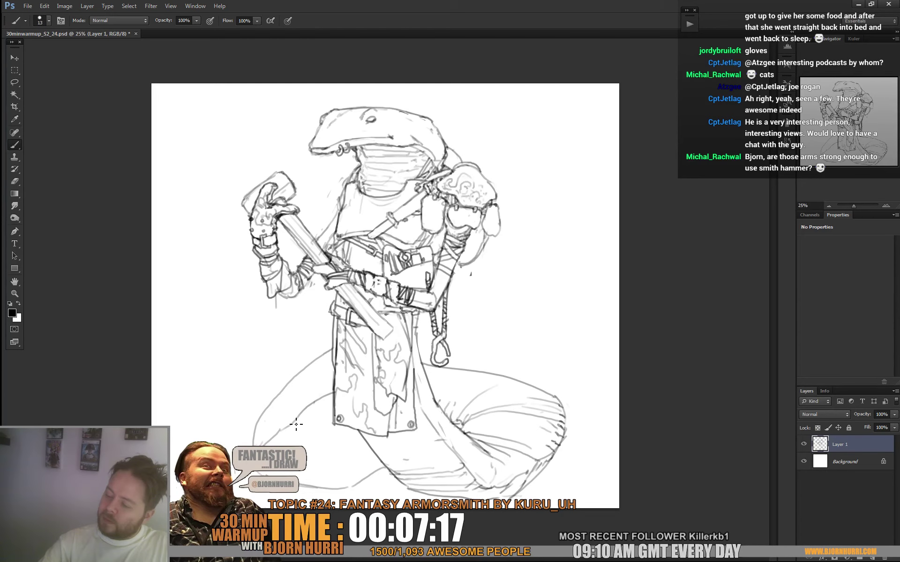
pyautogui.moveTo(257, 445); pyautogui.dragTo(284, 421)
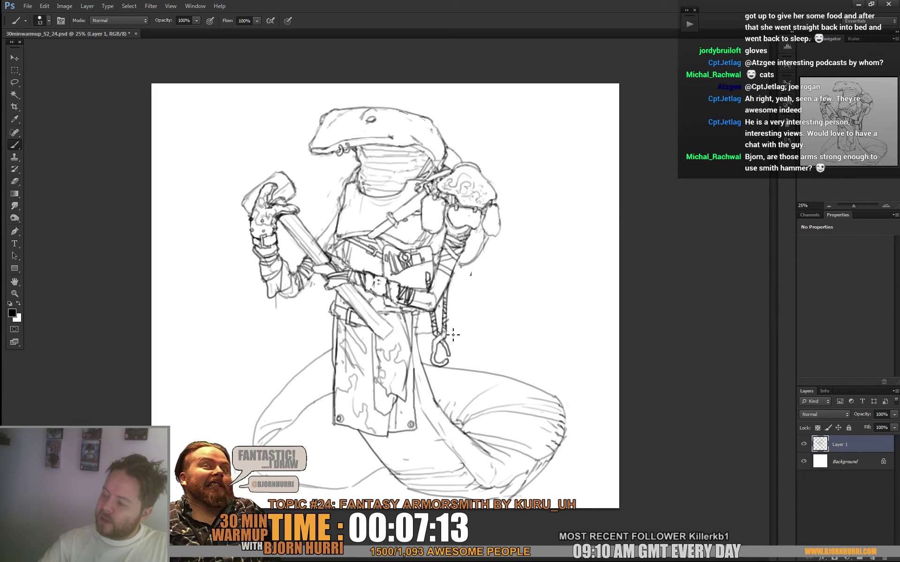
pyautogui.moveTo(446, 332); pyautogui.dragTo(507, 324)
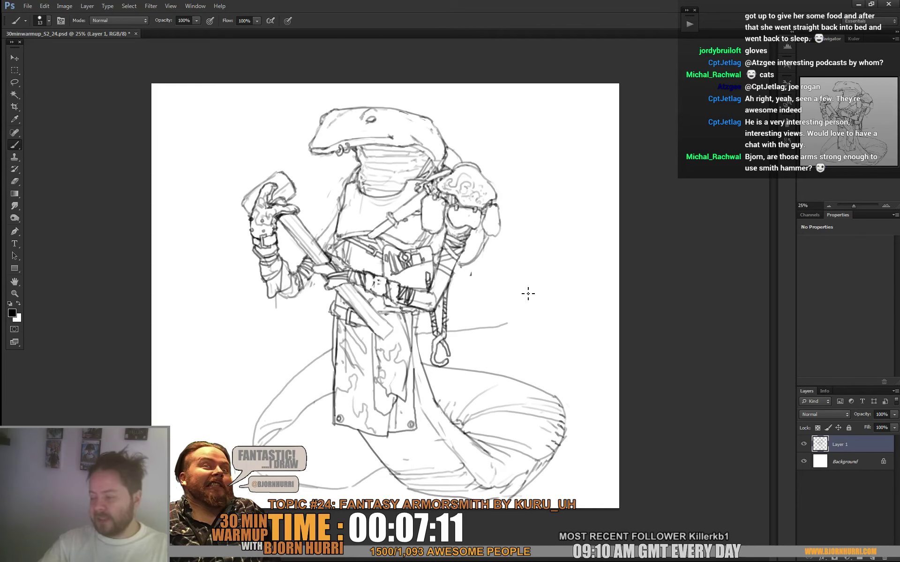
pyautogui.hotkey('ctrl', 'z')
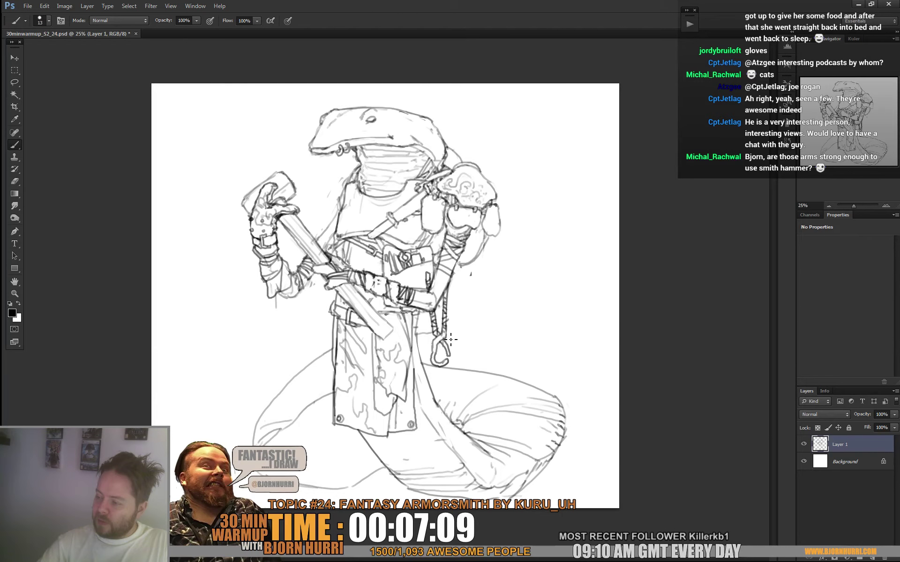
pyautogui.moveTo(540, 389); pyautogui.dragTo(594, 368)
pyautogui.hotkey('ctrl', 'z')
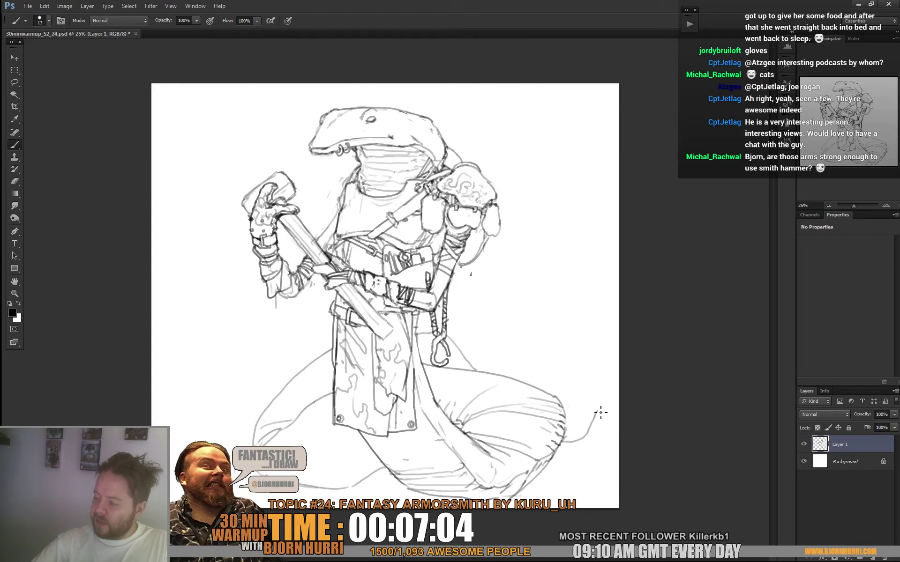
# Step: Draw a thin tail tip curling upward from behind the large coil and add contour lines along the coils
pyautogui.moveTo(600, 413)
pyautogui.mouseDown()
pyautogui.moveTo(605, 393)
pyautogui.moveTo(611, 431)
pyautogui.moveTo(573, 469)
pyautogui.mouseUp()
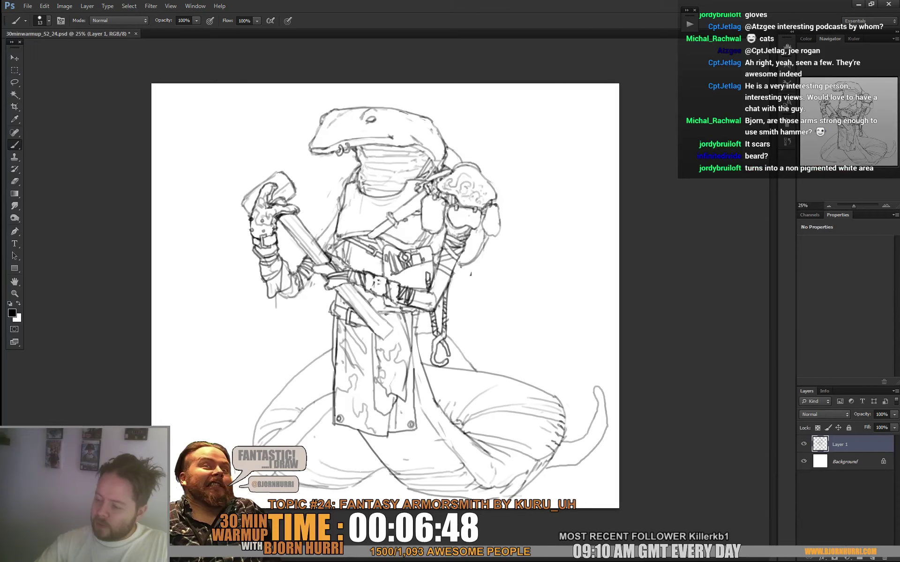
pyautogui.moveTo(546, 466); pyautogui.dragTo(586, 456)
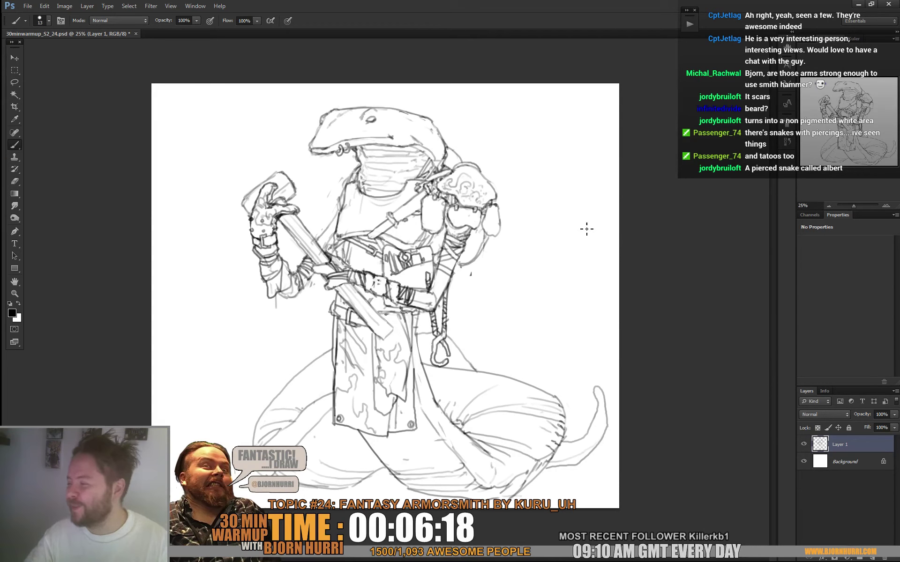
# Step: Erase the stray mark beside the bent arm and strengthen the line between the chest and the hammer handle
pyautogui.press('e')
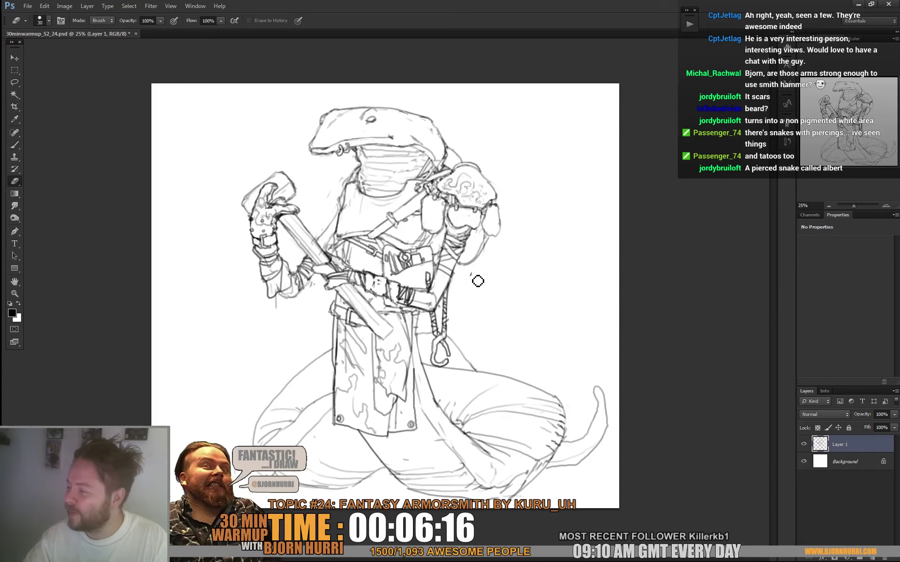
pyautogui.press('b')
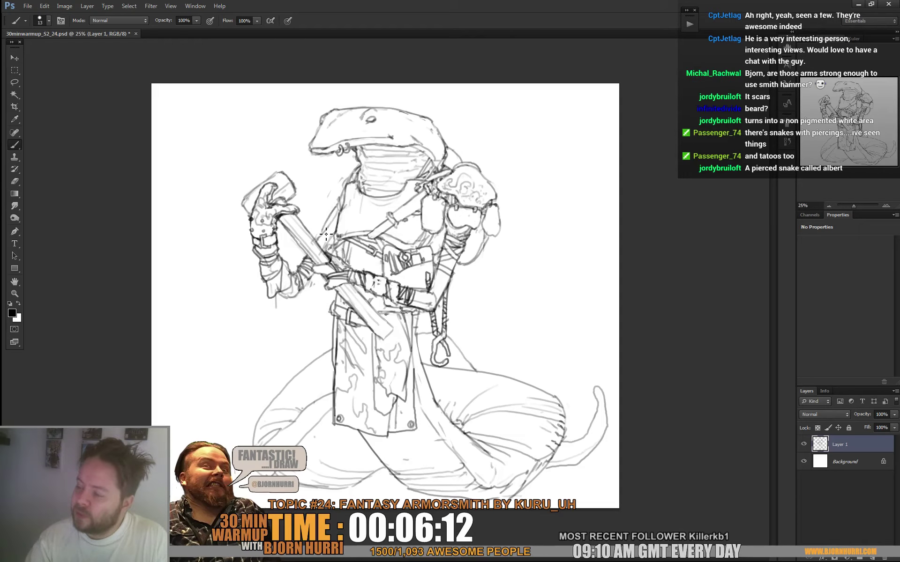
pyautogui.press('e')
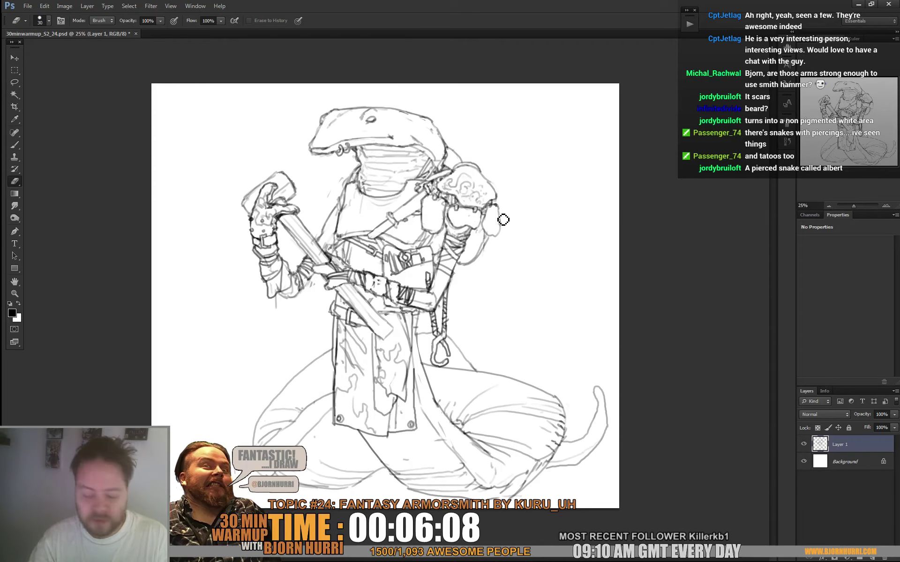
pyautogui.press('l')
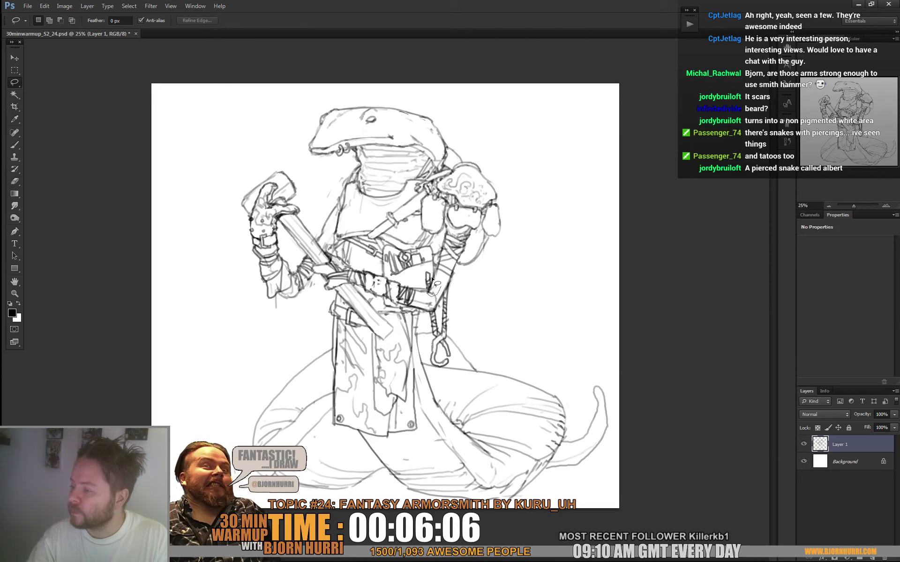
# Step: Copy the bent arm's section above the elbow to a new layer and warp its upper and lower ends towards the torso
pyautogui.moveTo(441, 249)
pyautogui.mouseDown()
pyautogui.moveTo(447, 231)
pyautogui.moveTo(463, 244)
pyautogui.moveTo(447, 291)
pyautogui.mouseUp()
pyautogui.hotkey('ctrl', 'j')
pyautogui.hotkey('ctrl', 't')
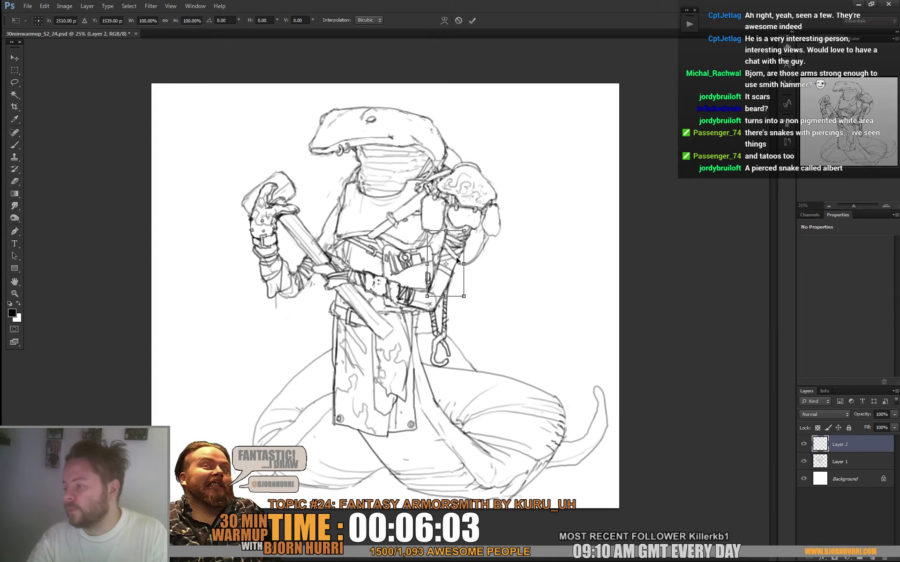
pyautogui.click(444, 20)
pyautogui.moveTo(443, 278); pyautogui.dragTo(417, 296)
pyautogui.moveTo(447, 233); pyautogui.dragTo(443, 224)
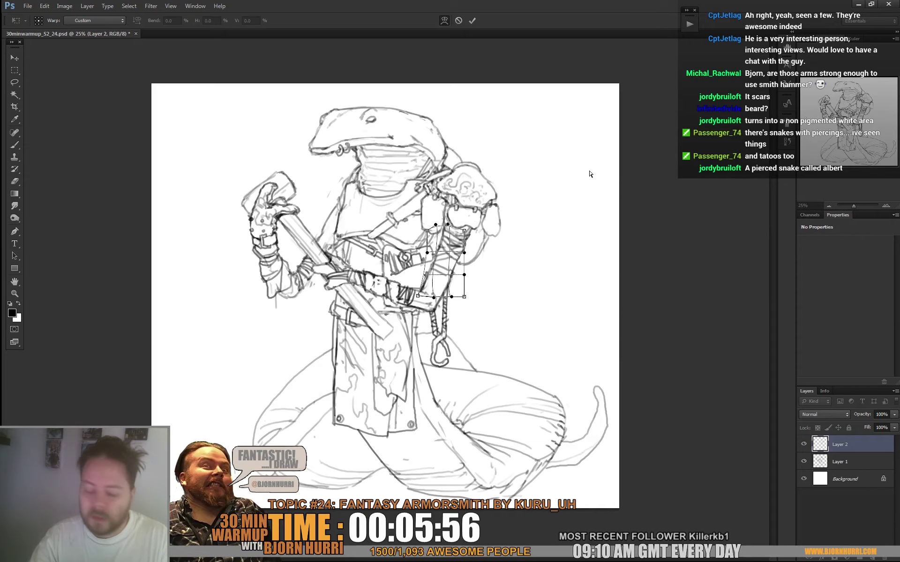
pyautogui.press('Return')
# Step: Merge the warped arm piece down into the sketch layer
pyautogui.press('l')
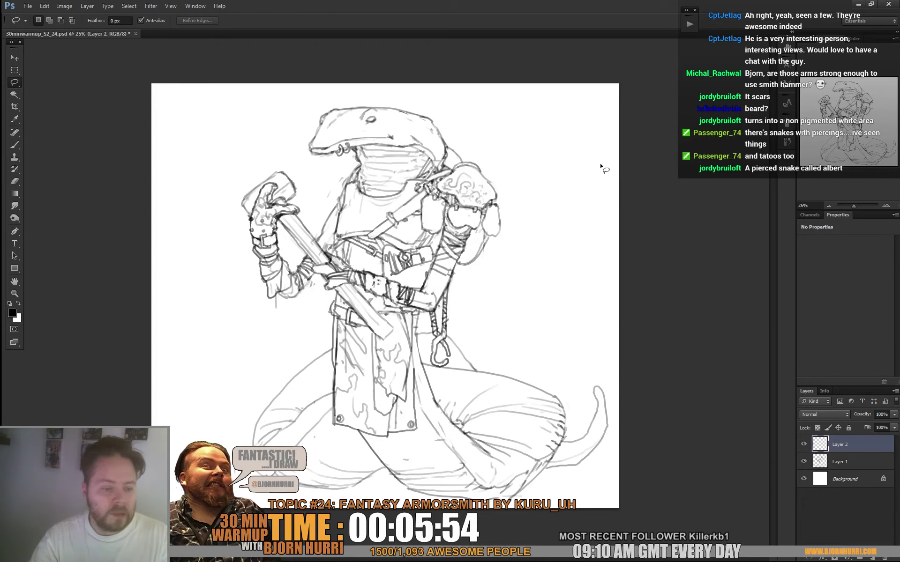
pyautogui.press('b')
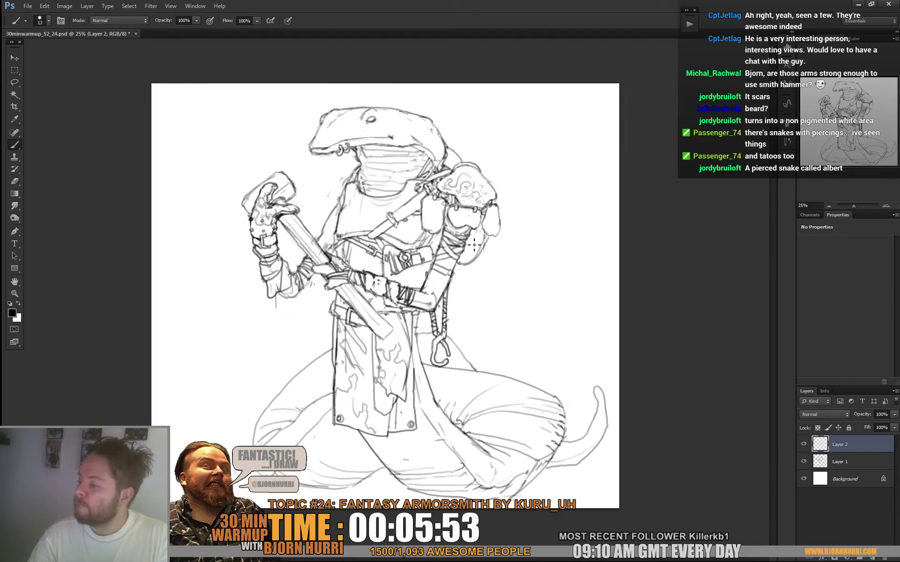
pyautogui.press('e')
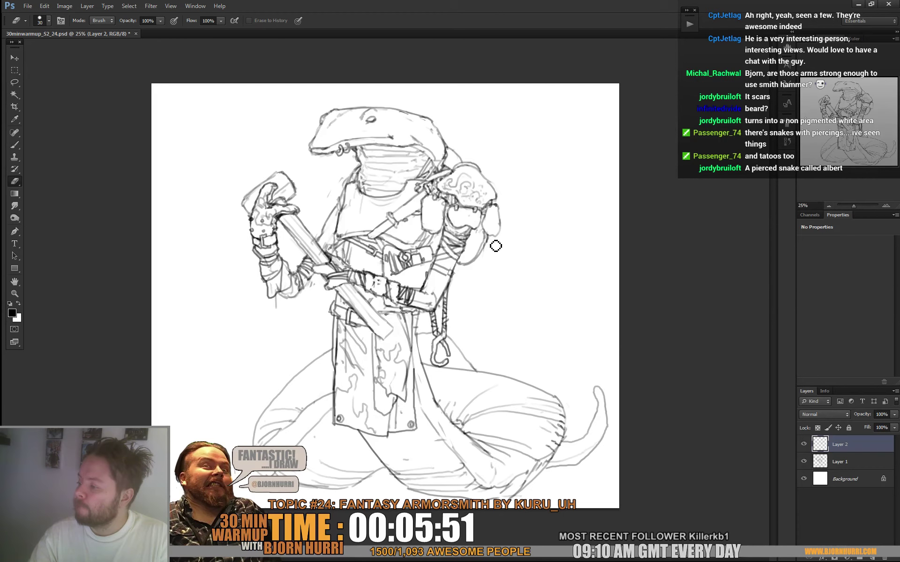
pyautogui.hotkey('ctrl', 'e')
# Step: Extend the tail tip into an inward-curling hook, clean up its outline, and darken the snake's eye
pyautogui.press('b')
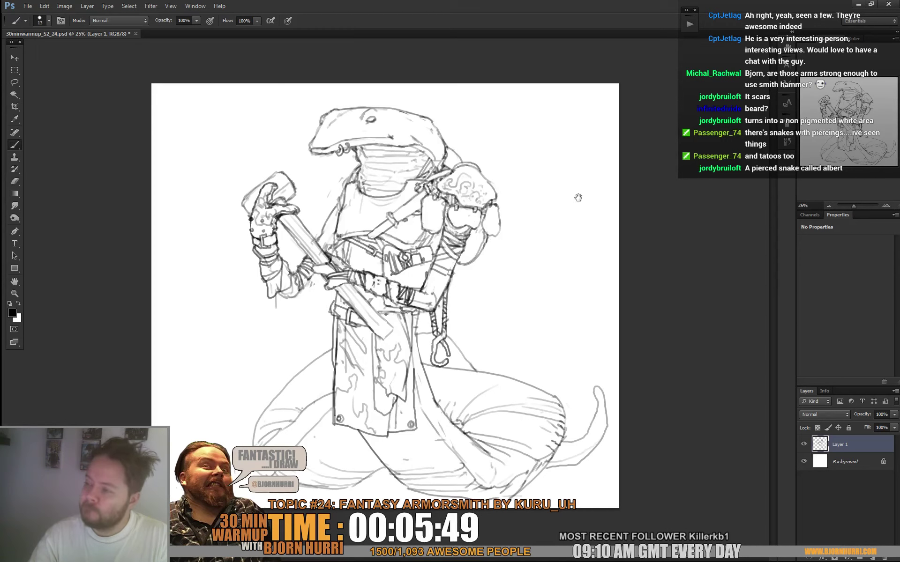
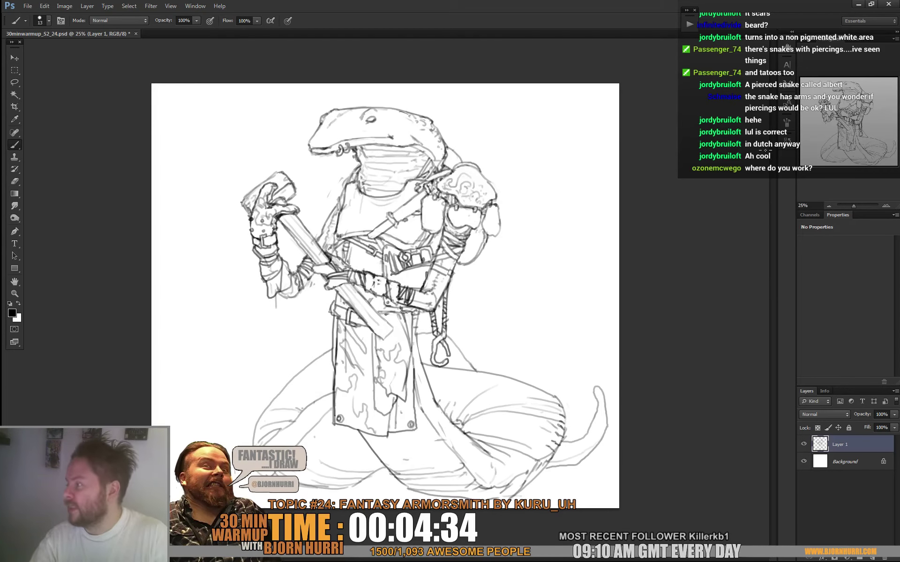
pyautogui.moveTo(599, 411); pyautogui.dragTo(580, 381)
pyautogui.press('e')
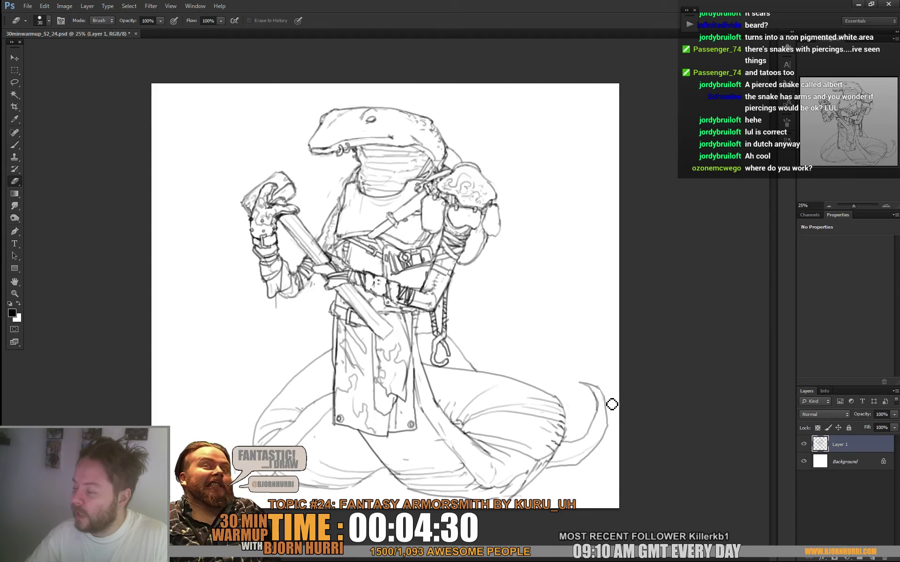
pyautogui.press('b')
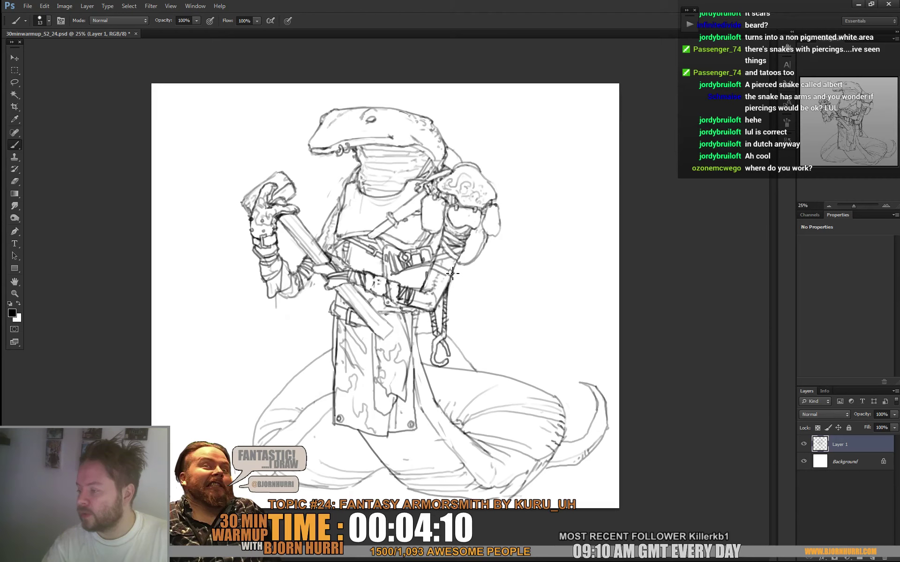
pyautogui.press('e')
pyautogui.press('b')
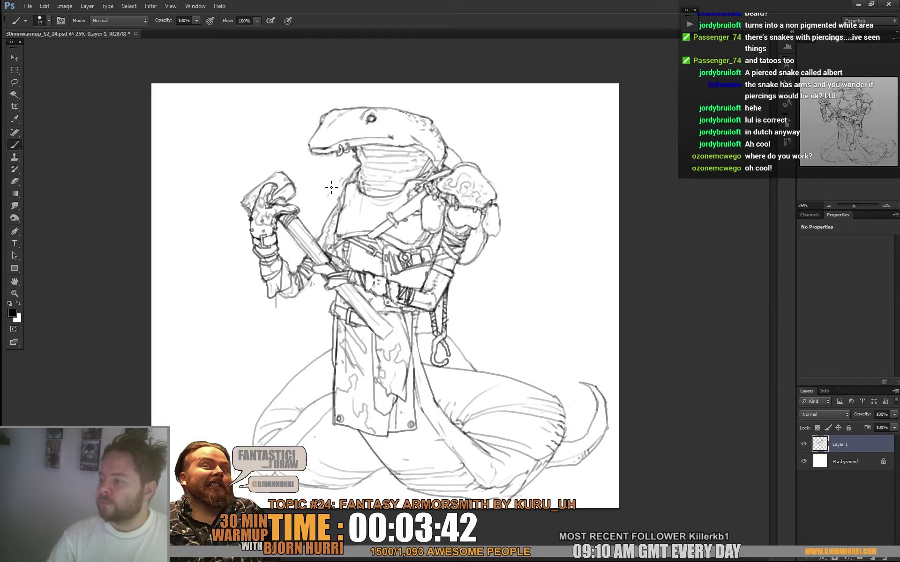
# Step: Move the figure towards the hammer side to free space behind its back, and add a new empty layer for the background
pyautogui.press('v')
pyautogui.moveTo(521, 322)
pyautogui.mouseDown()
pyautogui.moveTo(512, 311)
pyautogui.moveTo(466, 315)
pyautogui.moveTo(462, 301)
pyautogui.mouseUp()
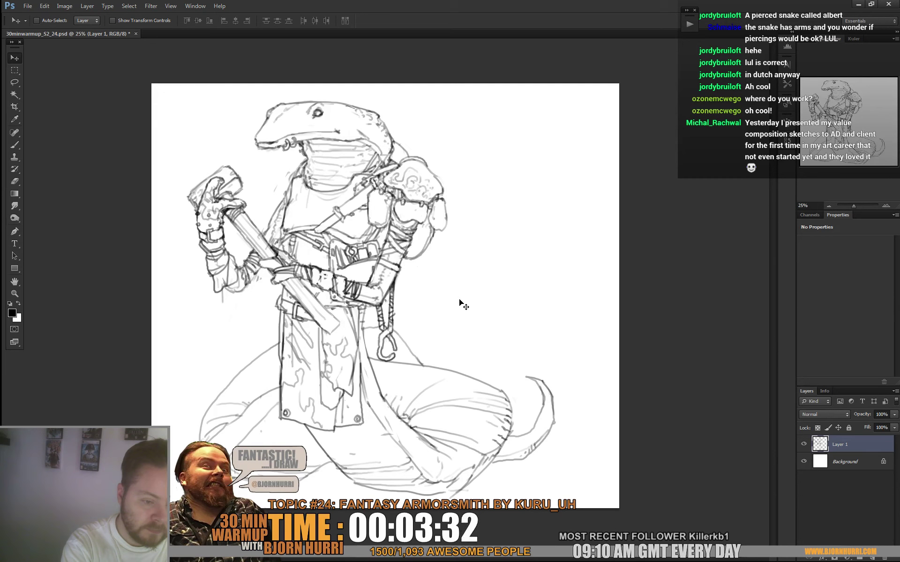
pyautogui.hotkey('ctrl', 'shift', 'alt', 'n')
pyautogui.press('b')
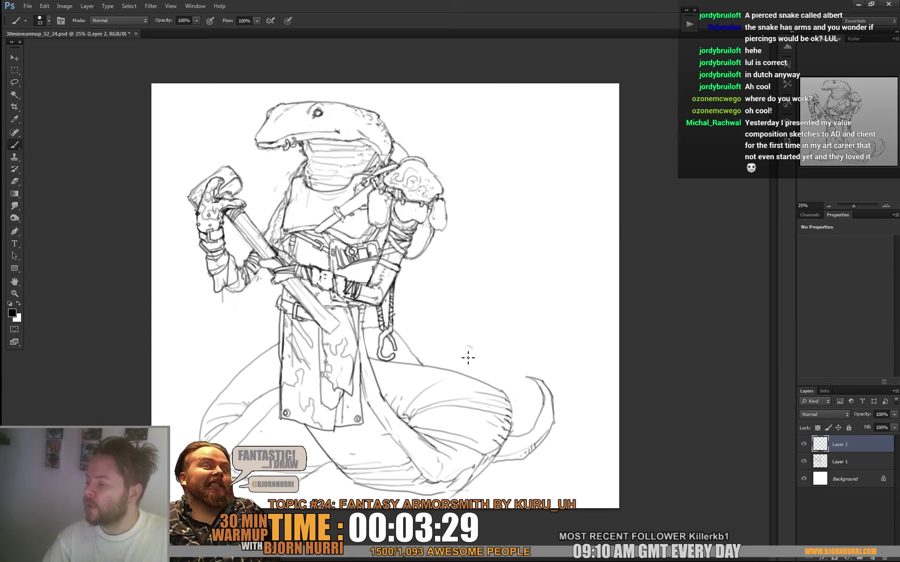
# Step: Draw an anvil above the tail tip with a long flat top block, a narrowed waist and a thin notched base
pyautogui.moveTo(468, 358)
pyautogui.mouseDown()
pyautogui.moveTo(466, 341)
pyautogui.moveTo(434, 324)
pyautogui.moveTo(438, 310)
pyautogui.moveTo(584, 302)
pyautogui.moveTo(608, 305)
pyautogui.moveTo(607, 331)
pyautogui.mouseUp()
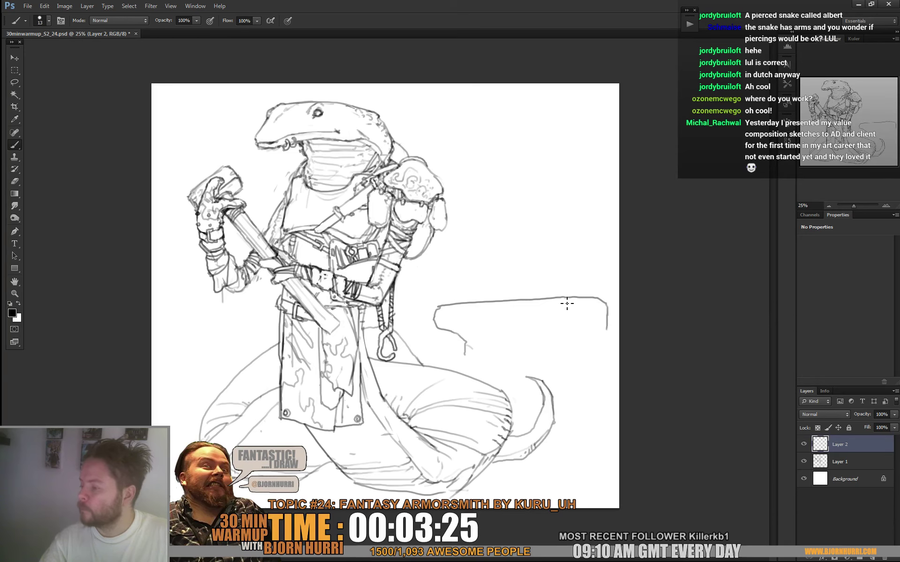
pyautogui.moveTo(562, 297); pyautogui.dragTo(561, 314)
pyautogui.moveTo(449, 330)
pyautogui.mouseDown()
pyautogui.moveTo(604, 327)
pyautogui.moveTo(572, 336)
pyautogui.moveTo(574, 345)
pyautogui.mouseUp()
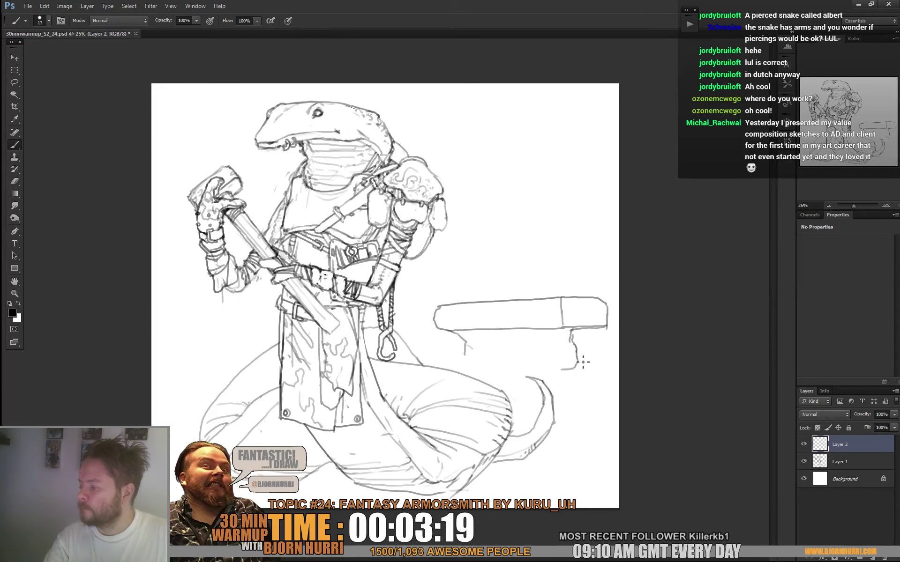
pyautogui.press('e')
pyautogui.press('b')
pyautogui.moveTo(581, 366)
pyautogui.mouseDown()
pyautogui.moveTo(471, 375)
pyautogui.moveTo(464, 366)
pyautogui.moveTo(464, 373)
pyautogui.moveTo(469, 356)
pyautogui.moveTo(543, 365)
pyautogui.moveTo(538, 374)
pyautogui.moveTo(544, 365)
pyautogui.moveTo(582, 364)
pyautogui.moveTo(536, 361)
pyautogui.moveTo(584, 369)
pyautogui.mouseUp()
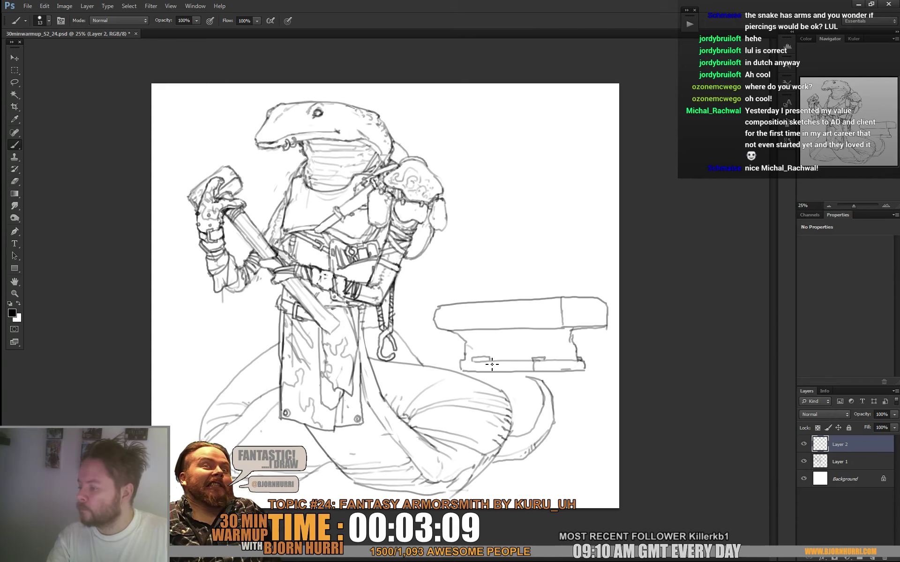
pyautogui.moveTo(468, 365); pyautogui.dragTo(463, 358)
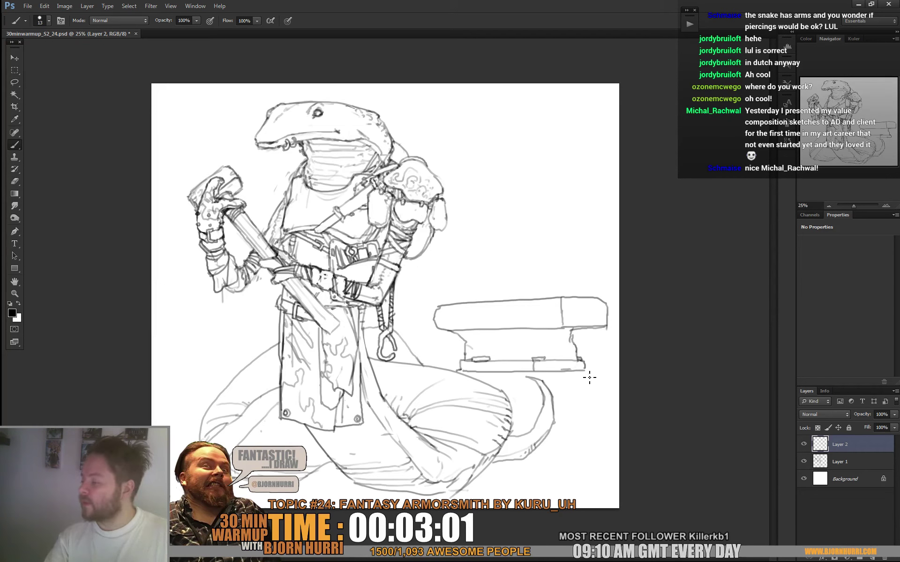
# Step: Sketch the forge around the anvil: a rough block edge beneath it, a chimney column, a sloping ceiling line and an arched opening
pyautogui.moveTo(602, 375); pyautogui.dragTo(605, 440)
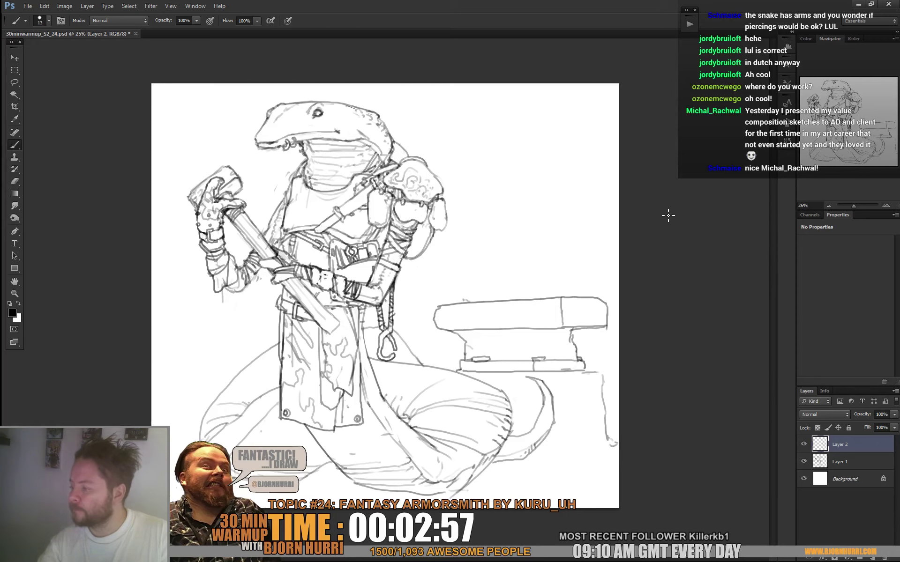
pyautogui.moveTo(505, 298)
pyautogui.mouseDown()
pyautogui.moveTo(507, 229)
pyautogui.moveTo(528, 205)
pyautogui.mouseUp()
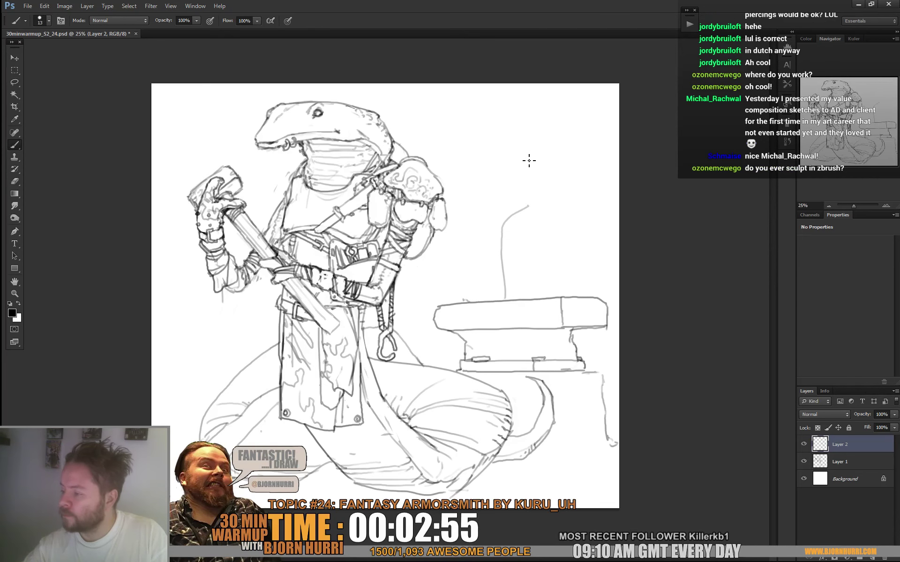
pyautogui.moveTo(328, 81)
pyautogui.mouseDown()
pyautogui.moveTo(609, 118)
pyautogui.moveTo(702, 104)
pyautogui.mouseUp()
pyautogui.moveTo(490, 94)
pyautogui.mouseDown()
pyautogui.moveTo(526, 107)
pyautogui.moveTo(531, 207)
pyautogui.moveTo(511, 103)
pyautogui.mouseUp()
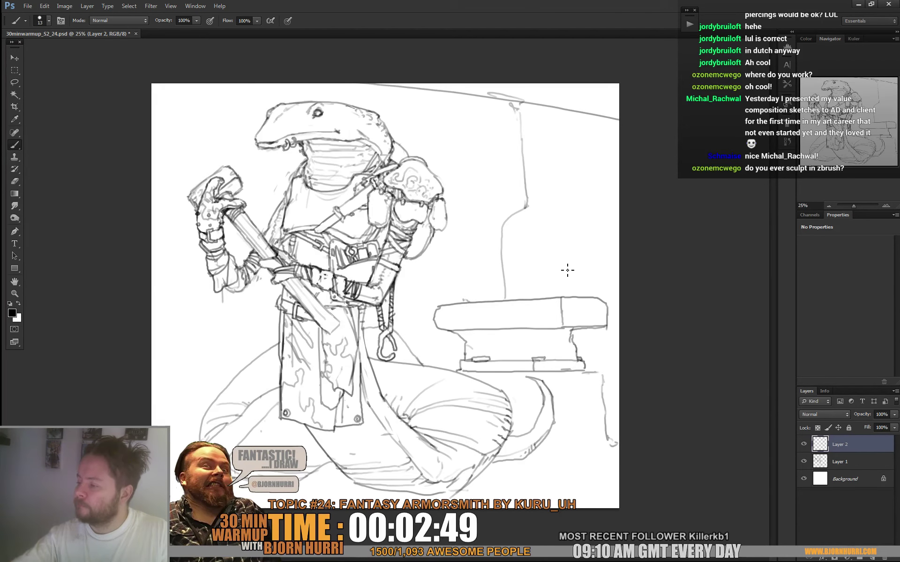
pyautogui.moveTo(555, 301)
pyautogui.mouseDown()
pyautogui.moveTo(557, 253)
pyautogui.moveTo(567, 239)
pyautogui.moveTo(627, 228)
pyautogui.moveTo(613, 220)
pyautogui.moveTo(622, 213)
pyautogui.moveTo(550, 239)
pyautogui.mouseUp()
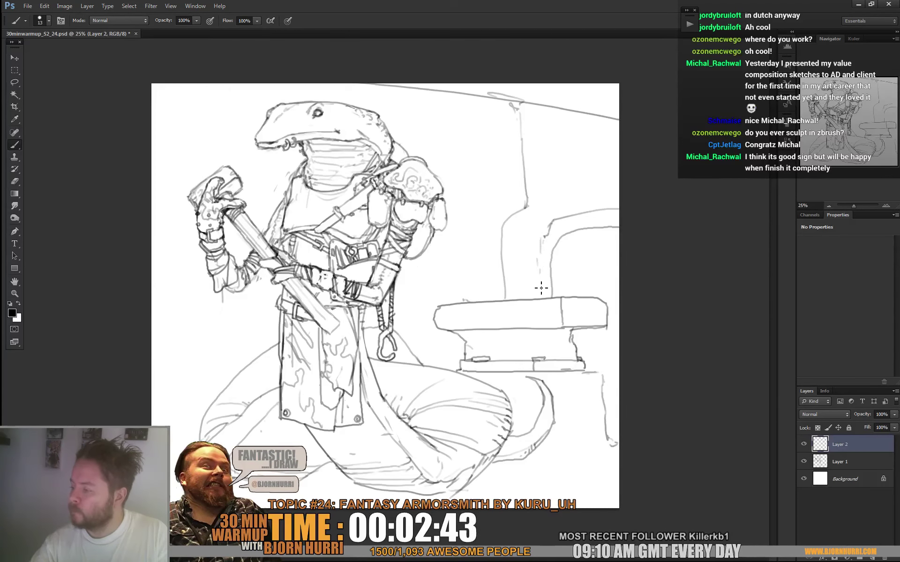
pyautogui.moveTo(503, 271); pyautogui.dragTo(504, 294)
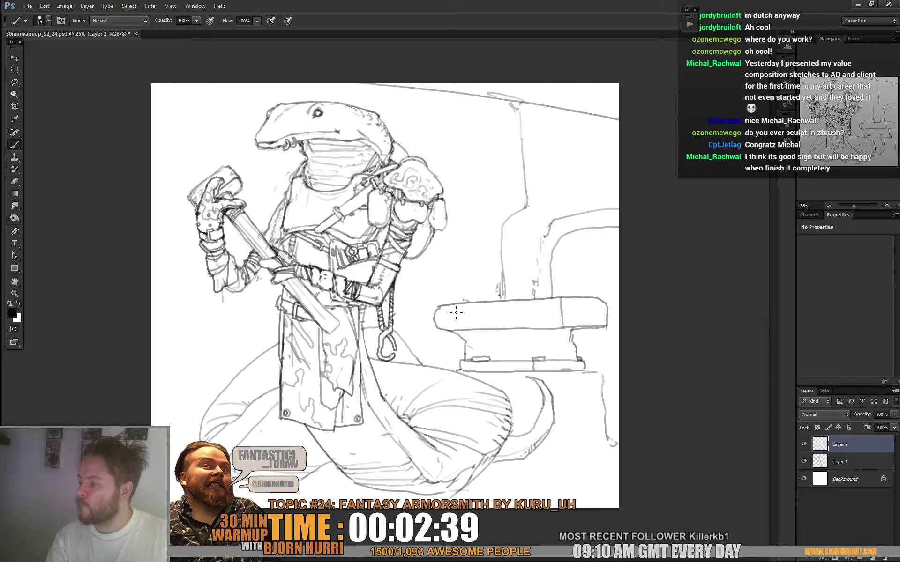
# Step: Add a bevel line along the anvil's top block and refine the corner edges of its waist, erasing surplus lines
pyautogui.moveTo(446, 311)
pyautogui.mouseDown()
pyautogui.moveTo(557, 308)
pyautogui.moveTo(558, 326)
pyautogui.moveTo(611, 310)
pyautogui.mouseUp()
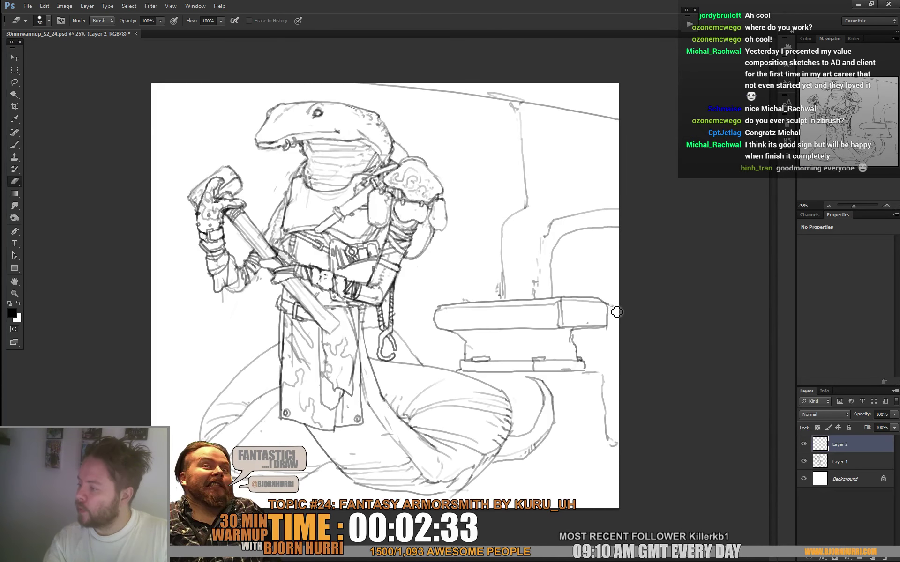
pyautogui.moveTo(458, 335)
pyautogui.mouseDown()
pyautogui.moveTo(573, 337)
pyautogui.moveTo(545, 355)
pyautogui.mouseUp()
pyautogui.press('e')
pyautogui.press('b')
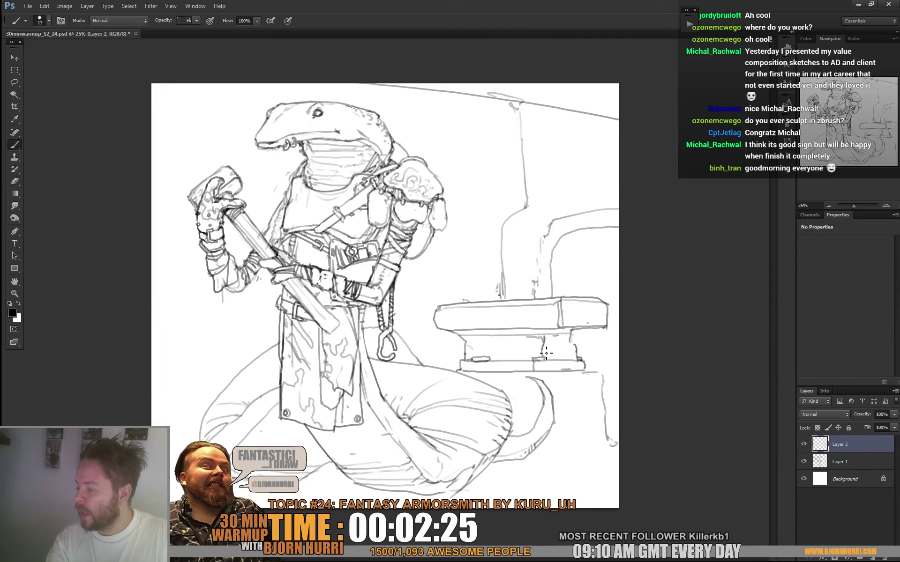
pyautogui.press('e')
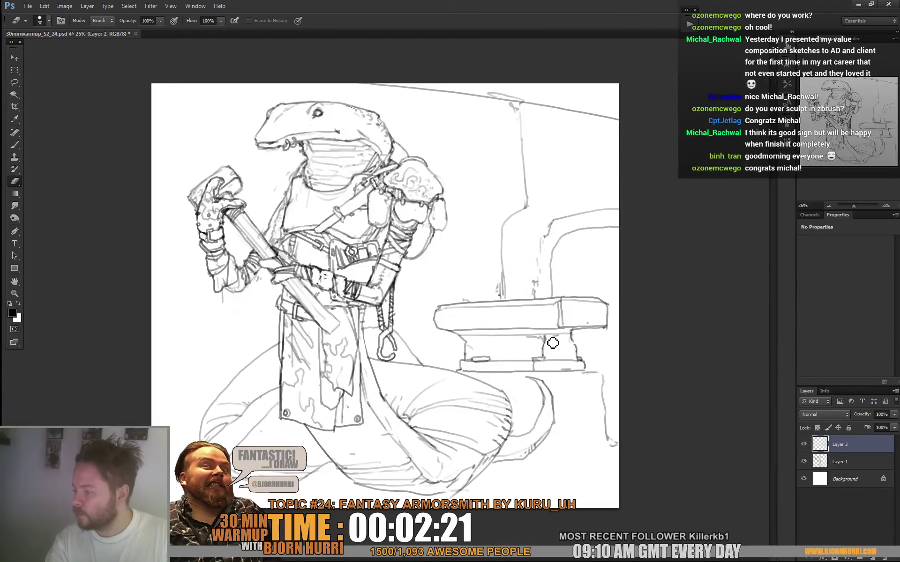
pyautogui.press('b')
pyautogui.press('e')
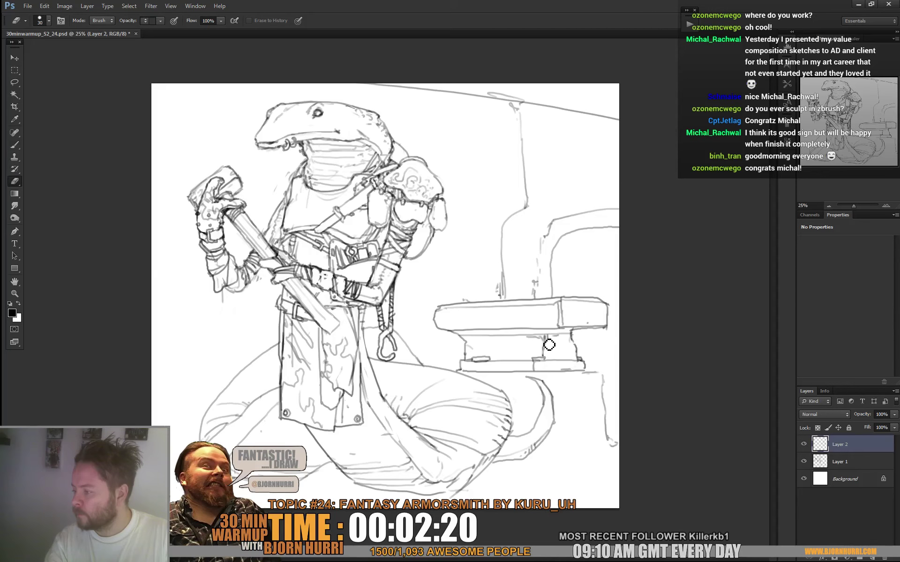
pyautogui.press('b')
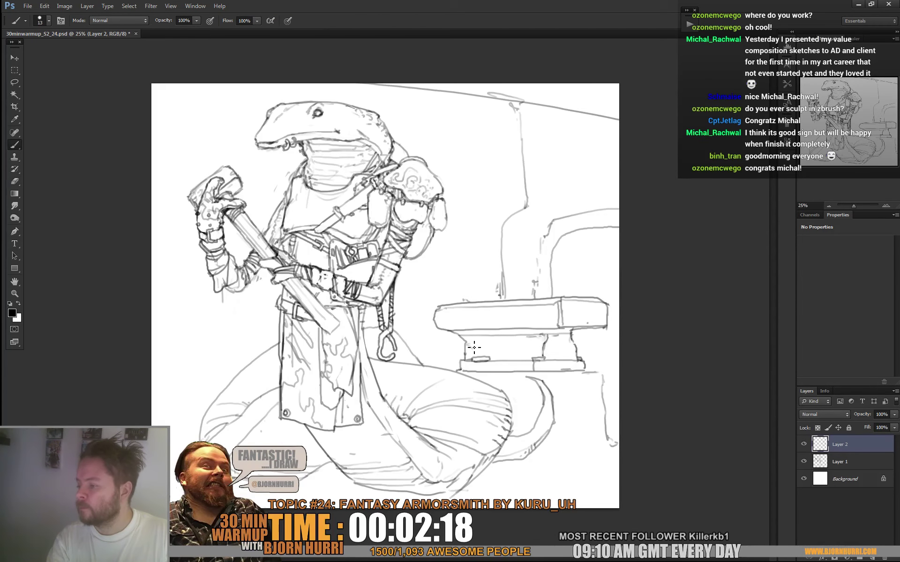
pyautogui.press('e')
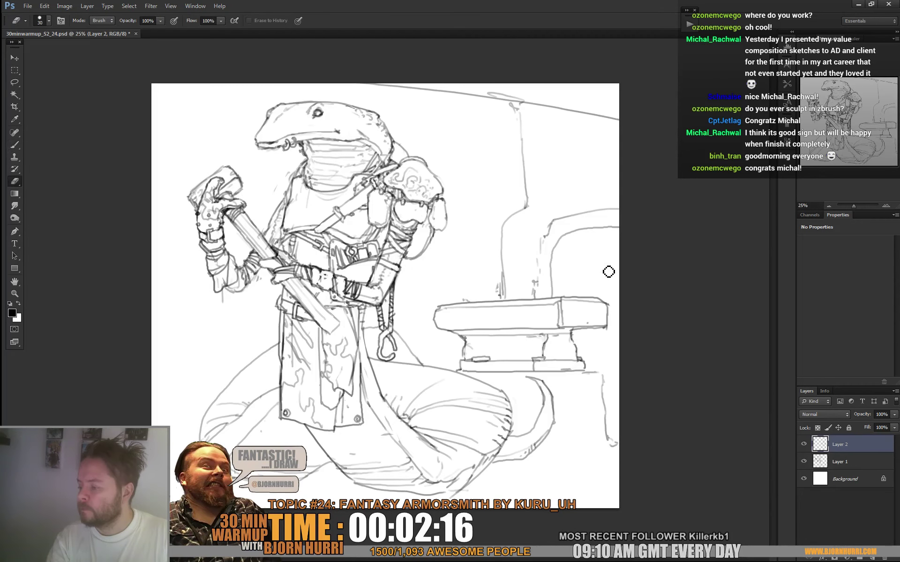
# Step: Square off the anvil's end nearest the figure by erasing the rounded outline and redrawing its edge and underside
pyautogui.press('b')
pyautogui.press('e')
pyautogui.moveTo(435, 311)
pyautogui.mouseDown()
pyautogui.moveTo(437, 327)
pyautogui.moveTo(451, 332)
pyautogui.mouseUp()
pyautogui.press('b')
pyautogui.press('e')
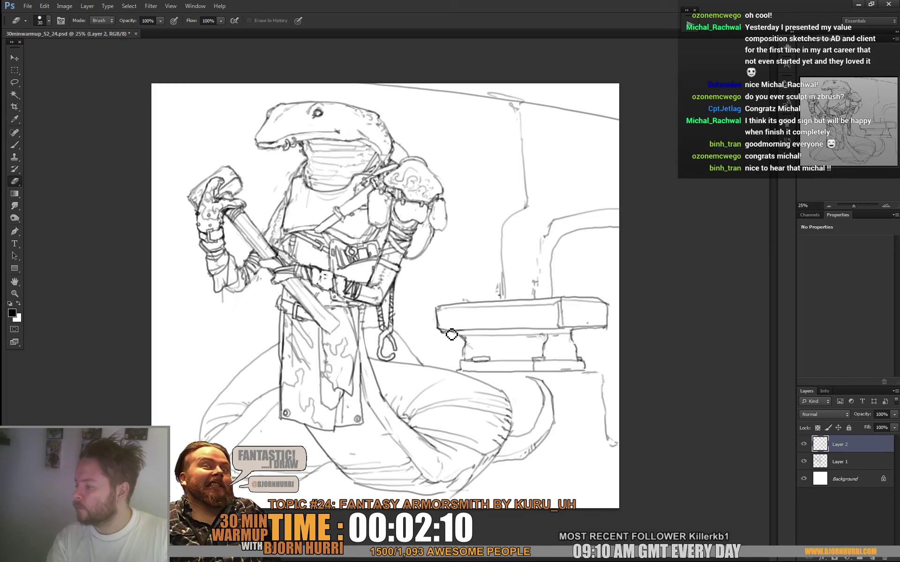
pyautogui.press('b')
pyautogui.moveTo(441, 331); pyautogui.dragTo(477, 330)
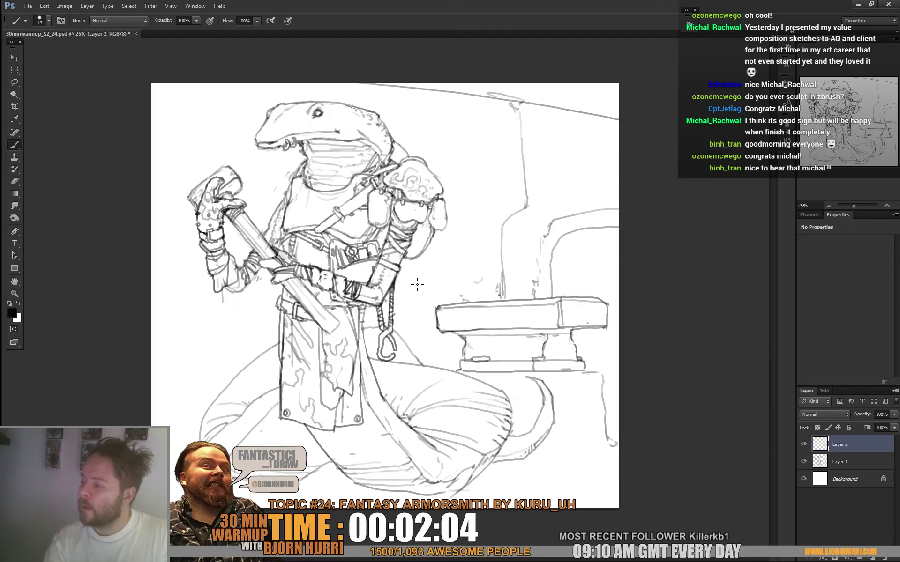
# Step: Draw a horizontal ledge between the figure and the chimney column, plus curved bands hanging from the ceiling behind the head and shoulder
pyautogui.moveTo(417, 285)
pyautogui.mouseDown()
pyautogui.moveTo(495, 281)
pyautogui.moveTo(400, 288)
pyautogui.moveTo(487, 260)
pyautogui.moveTo(401, 284)
pyautogui.moveTo(505, 285)
pyautogui.mouseUp()
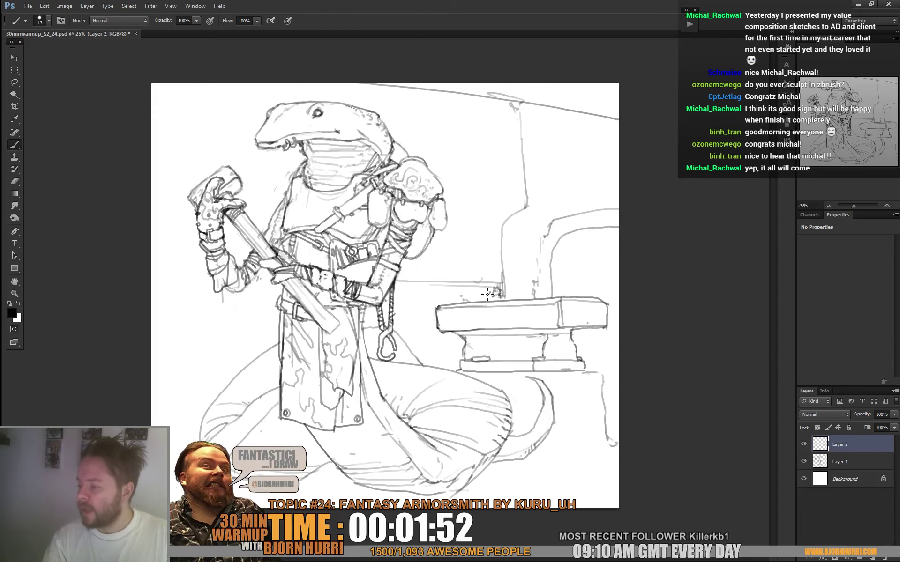
pyautogui.moveTo(394, 297); pyautogui.dragTo(499, 295)
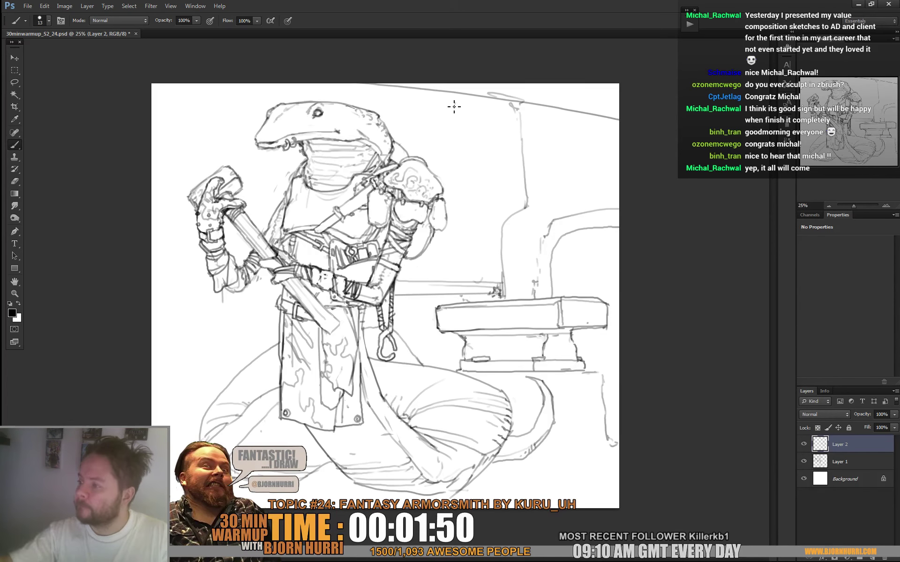
pyautogui.moveTo(424, 95); pyautogui.dragTo(412, 150)
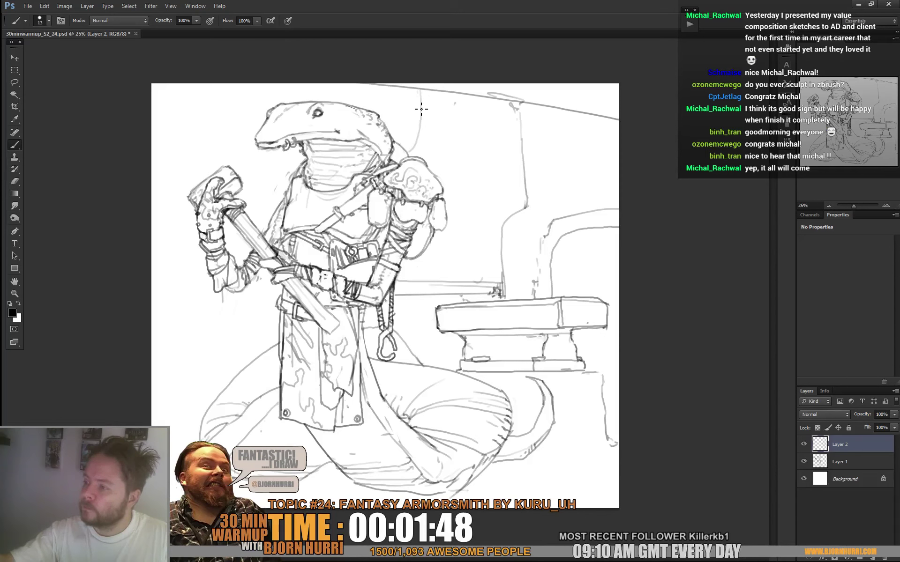
pyautogui.moveTo(422, 94); pyautogui.dragTo(406, 151)
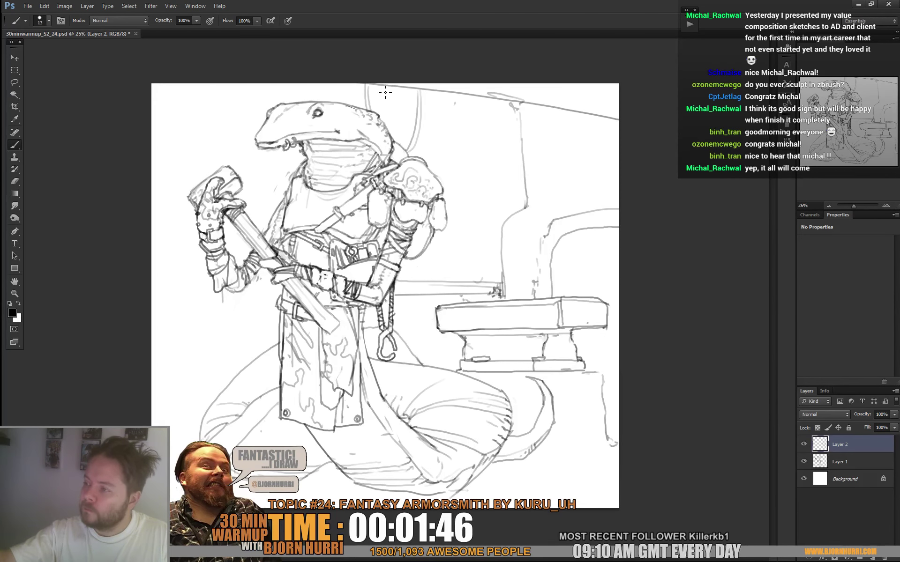
pyautogui.moveTo(402, 147); pyautogui.dragTo(410, 95)
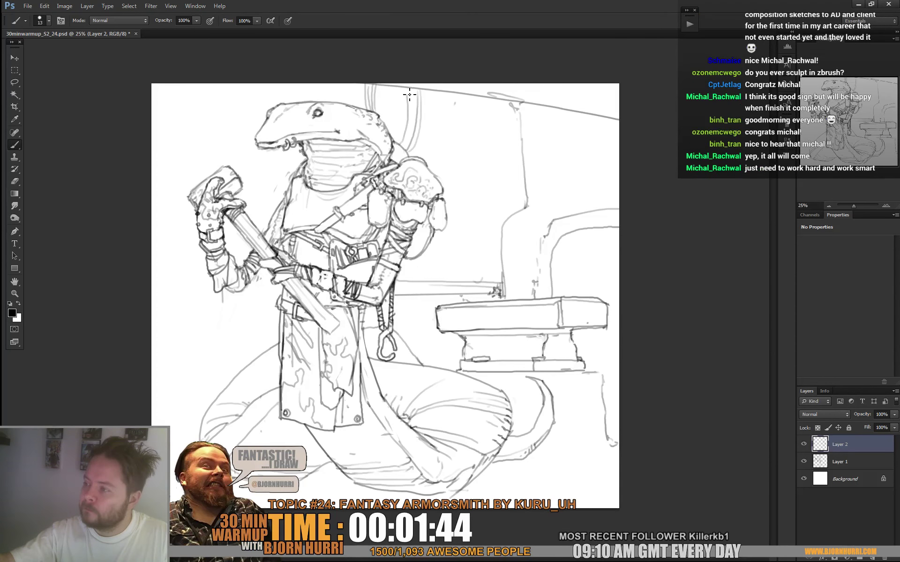
pyautogui.moveTo(408, 143)
pyautogui.mouseDown()
pyautogui.moveTo(427, 94)
pyautogui.moveTo(417, 157)
pyautogui.mouseUp()
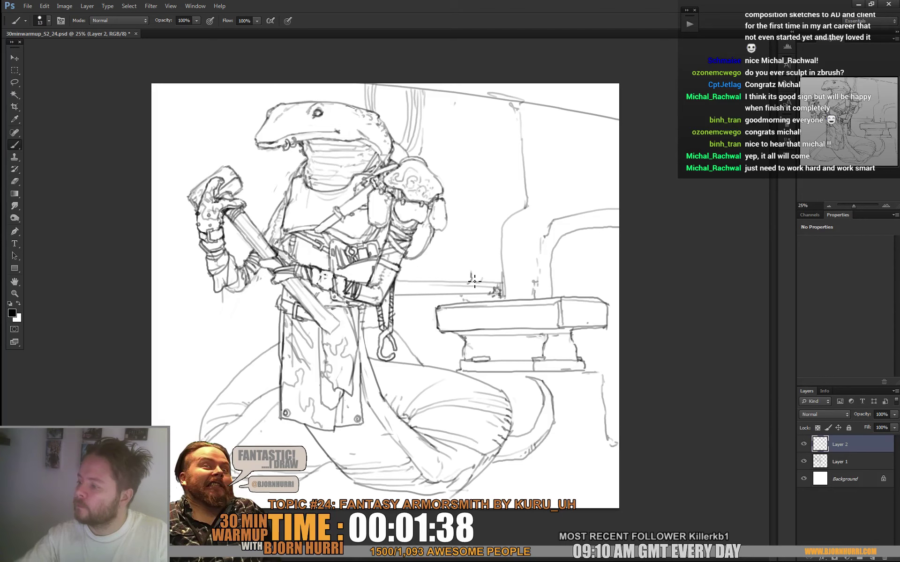
# Step: Draw a tall vertical post with doubled edges, rising from the ledge to the ceiling between the figure and the chimney column
pyautogui.moveTo(465, 94)
pyautogui.mouseDown()
pyautogui.moveTo(471, 281)
pyautogui.moveTo(487, 98)
pyautogui.mouseUp()
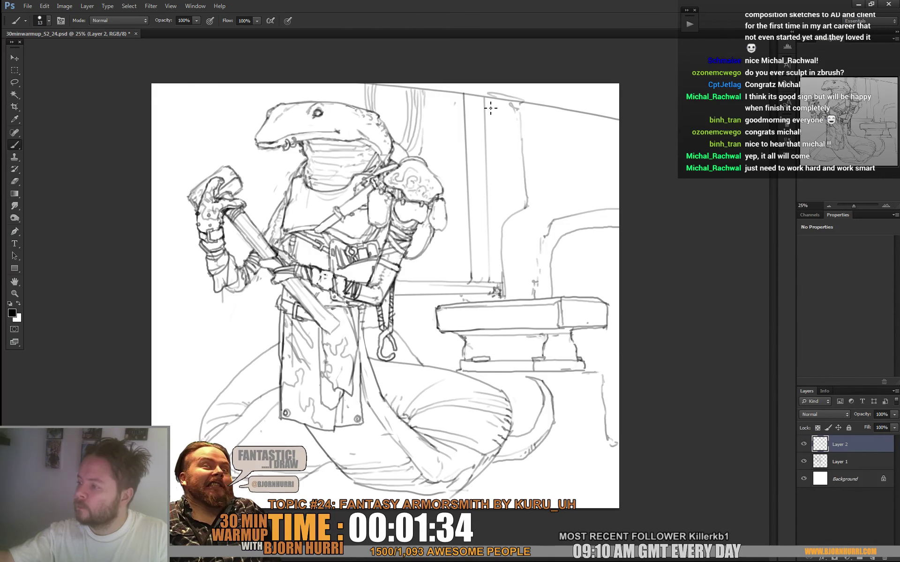
pyautogui.moveTo(489, 281); pyautogui.dragTo(485, 99)
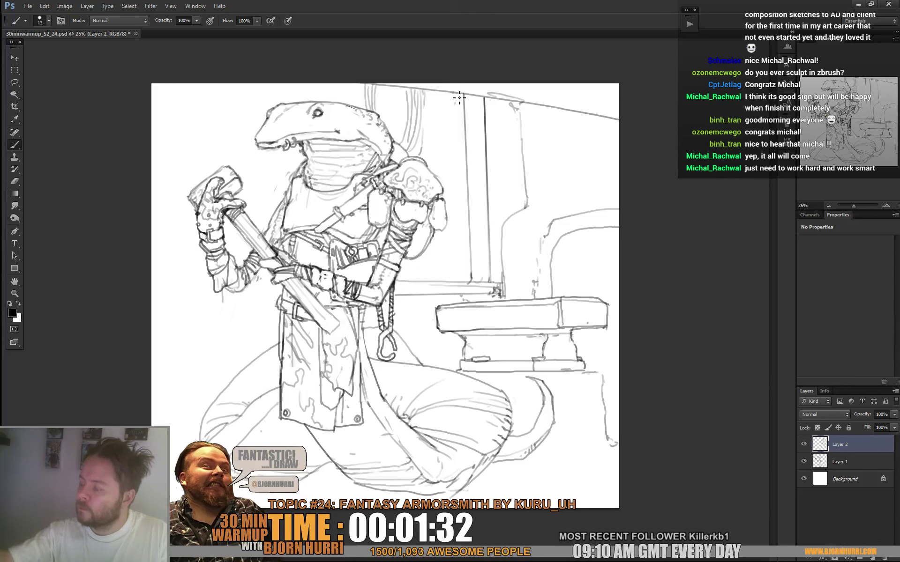
pyautogui.moveTo(466, 281); pyautogui.dragTo(460, 105)
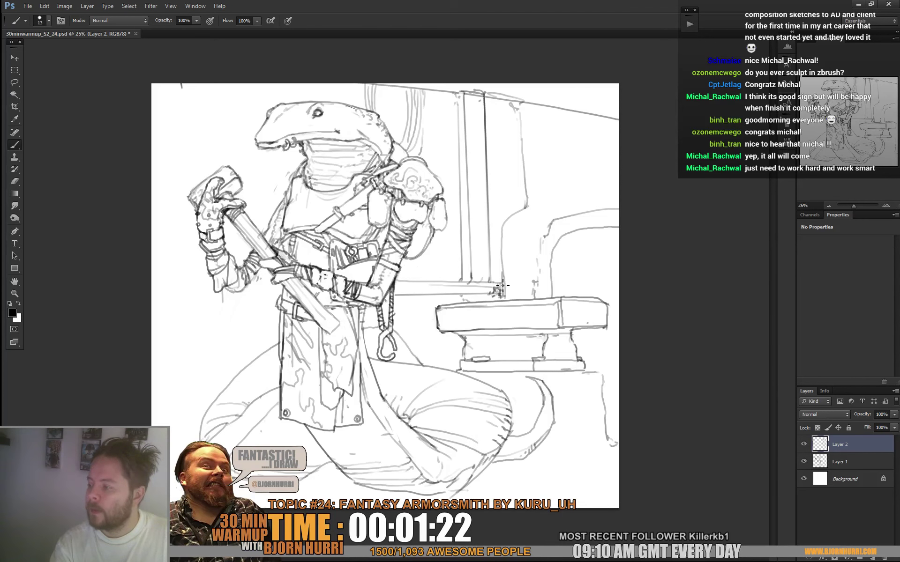
# Step: On a new layer, continue the ledge behind the figure past the raised elbow and draw a matching vertical wall post beyond the hammer
pyautogui.hotkey('ctrl', 'shift', 'alt', 'n')
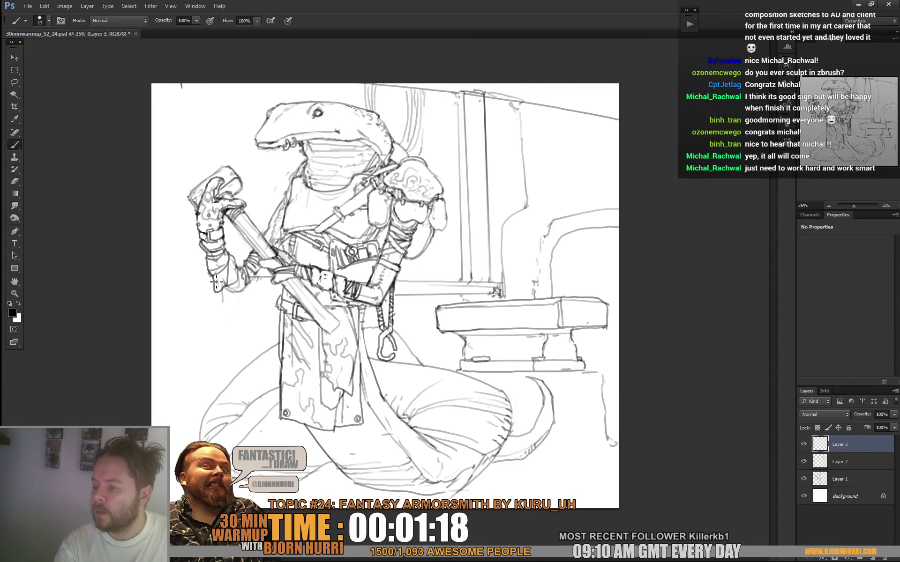
pyautogui.moveTo(283, 298); pyautogui.dragTo(176, 292)
pyautogui.press('e')
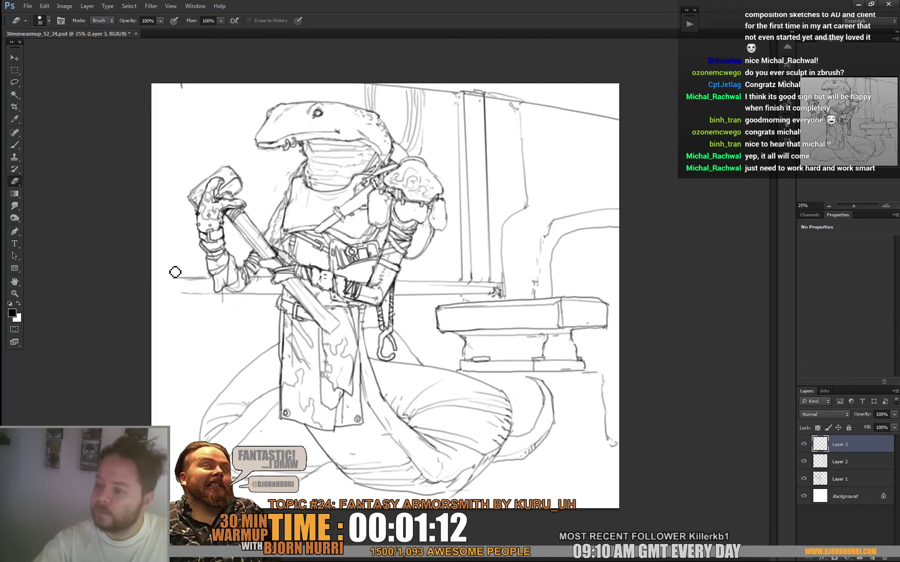
pyautogui.press('b')
pyautogui.moveTo(175, 85); pyautogui.dragTo(182, 290)
pyautogui.hotkey('ctrl', 'z')
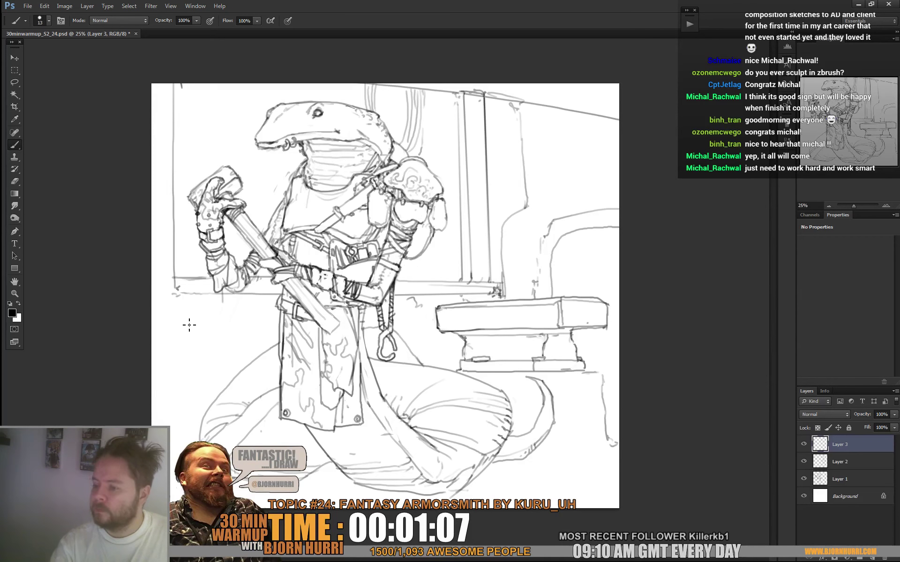
# Step: Draw a support leg under the ledge behind the hammer arm, and hatch shadows beneath both ledge ends and atop the tall post
pyautogui.moveTo(179, 302); pyautogui.dragTo(183, 370)
pyautogui.moveTo(205, 323); pyautogui.dragTo(205, 389)
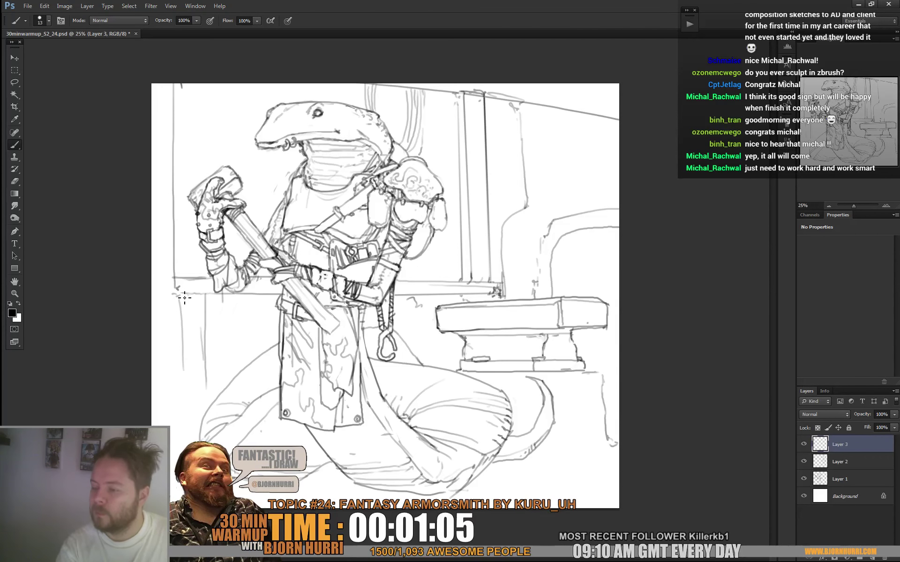
pyautogui.moveTo(191, 297)
pyautogui.mouseDown()
pyautogui.moveTo(182, 296)
pyautogui.moveTo(203, 295)
pyautogui.moveTo(206, 303)
pyautogui.mouseUp()
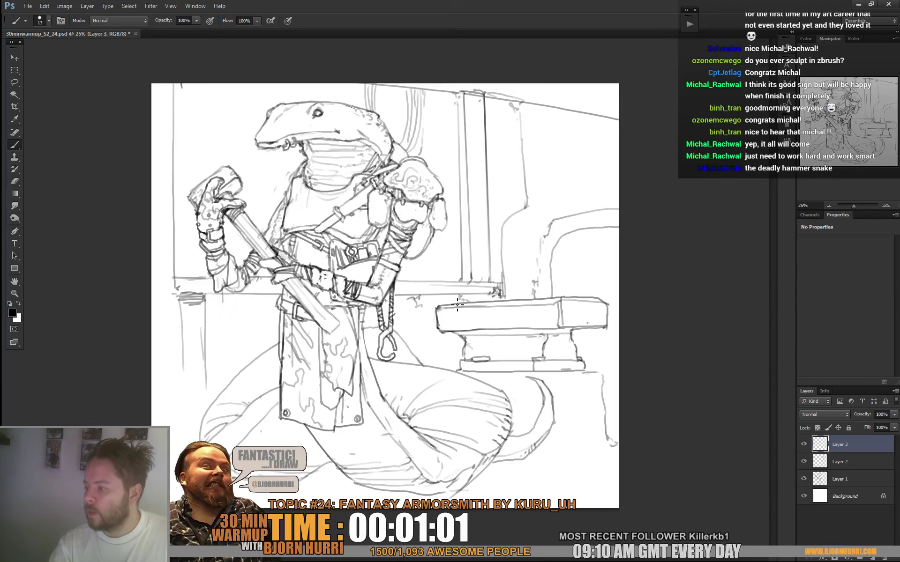
pyautogui.moveTo(450, 298); pyautogui.dragTo(484, 298)
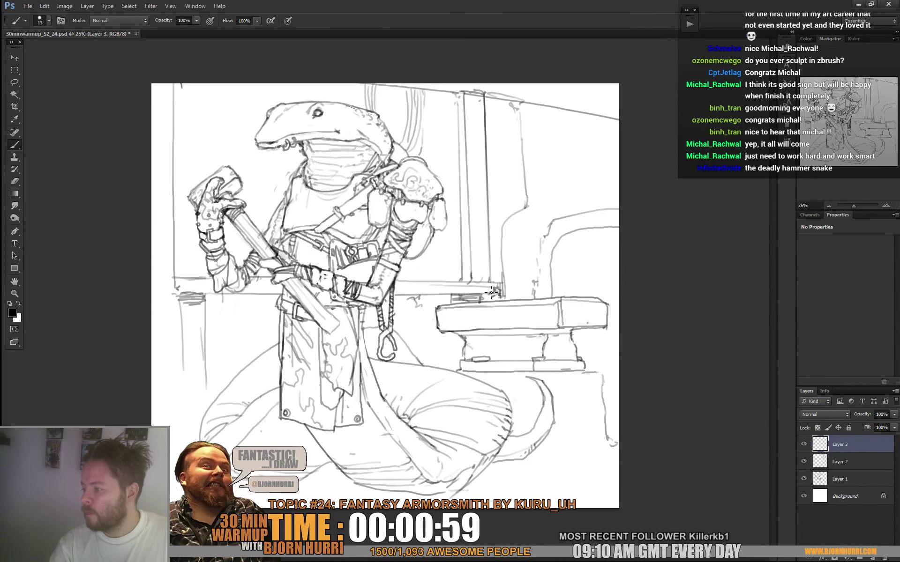
pyautogui.moveTo(460, 94)
pyautogui.mouseDown()
pyautogui.moveTo(464, 113)
pyautogui.moveTo(484, 95)
pyautogui.mouseUp()
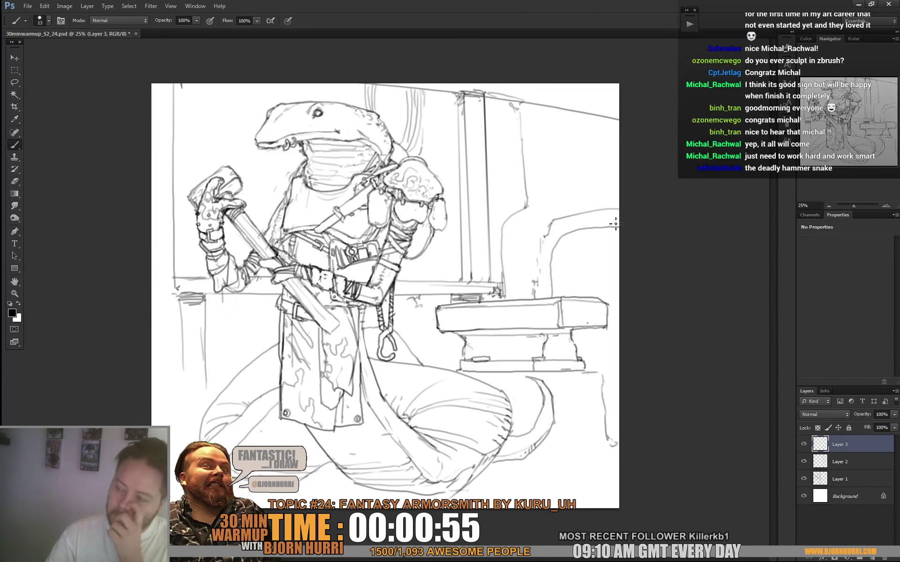
# Step: Sketch a low rock mound beside the tail coils, firm up the ledge supports down behind the anvil, and add vertical strokes below its base
pyautogui.moveTo(179, 371)
pyautogui.mouseDown()
pyautogui.moveTo(225, 394)
pyautogui.moveTo(174, 384)
pyautogui.moveTo(158, 404)
pyautogui.mouseUp()
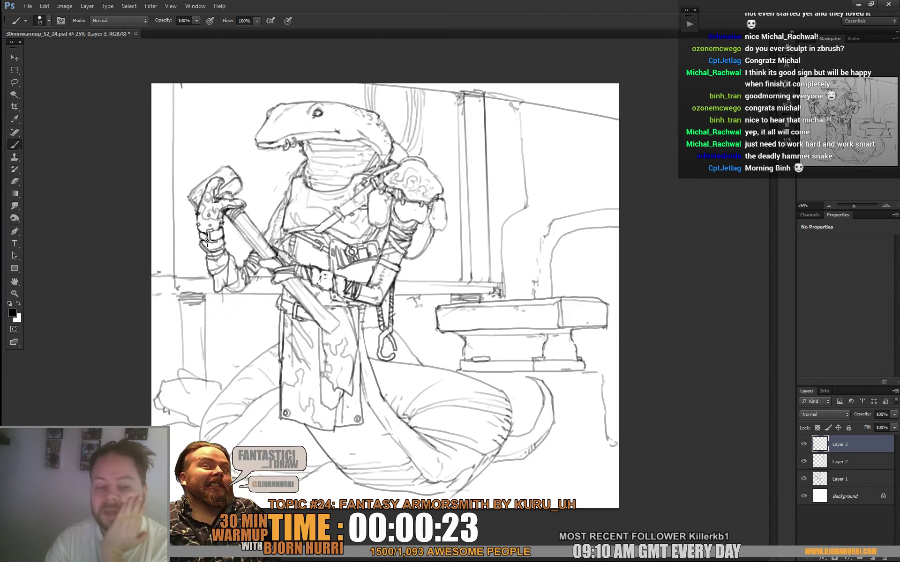
pyautogui.moveTo(185, 292); pyautogui.dragTo(193, 383)
pyautogui.moveTo(453, 334); pyautogui.dragTo(457, 371)
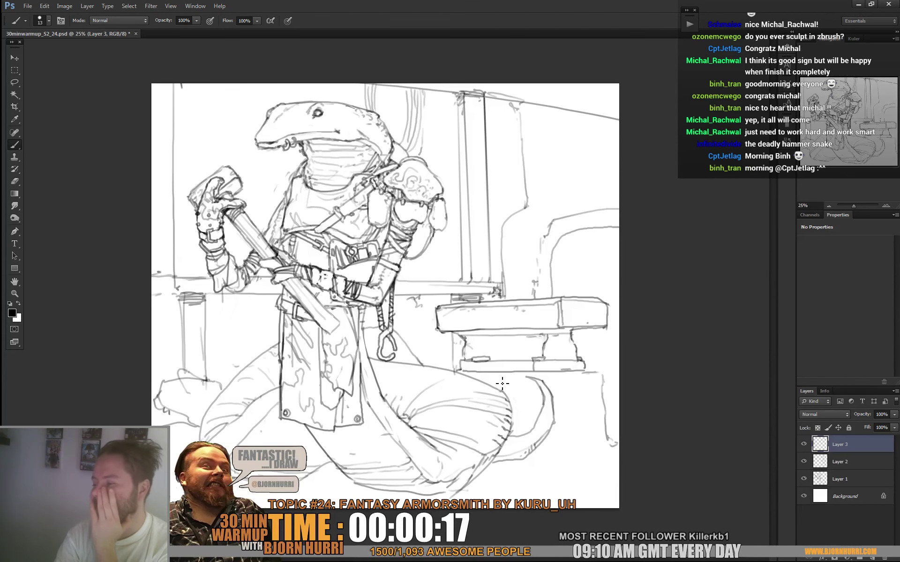
pyautogui.moveTo(518, 378); pyautogui.dragTo(524, 434)
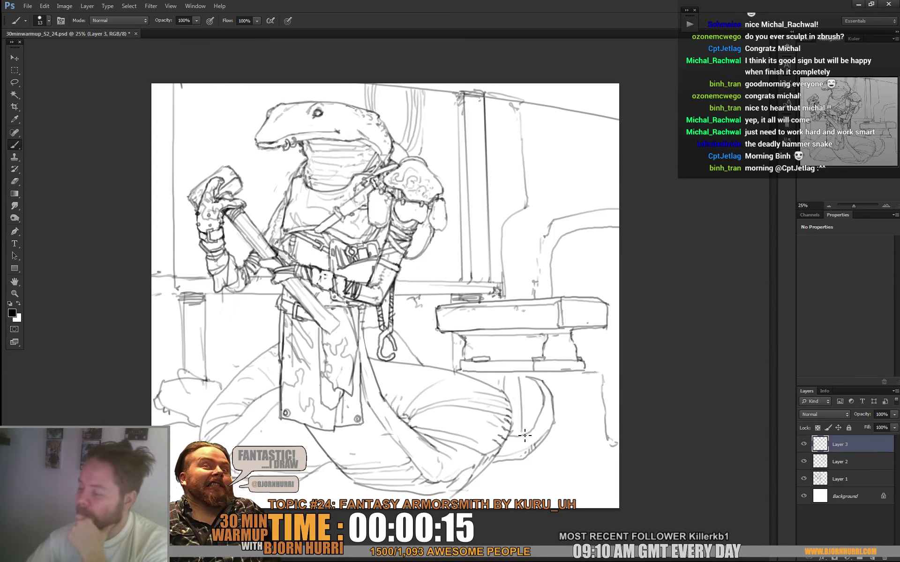
pyautogui.moveTo(529, 382); pyautogui.dragTo(531, 430)
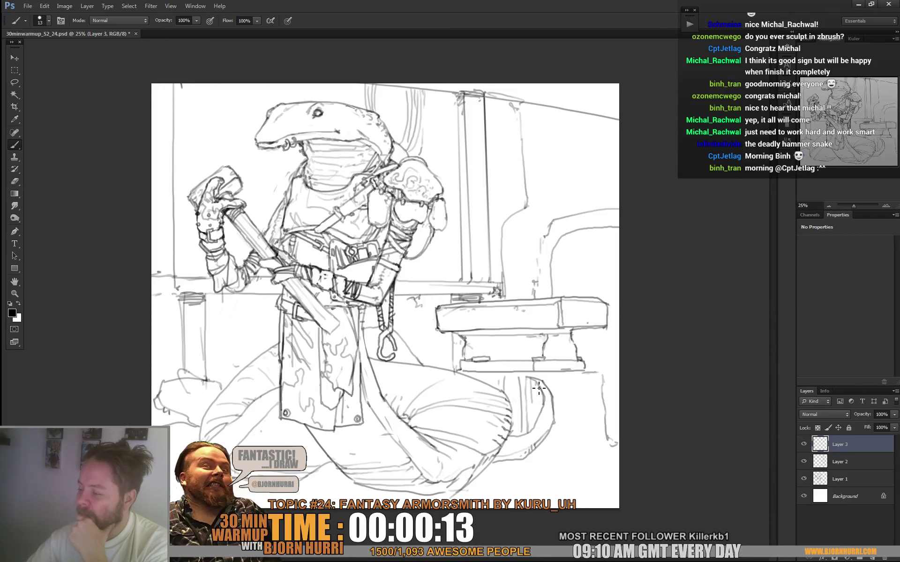
pyautogui.moveTo(553, 378); pyautogui.dragTo(579, 376)
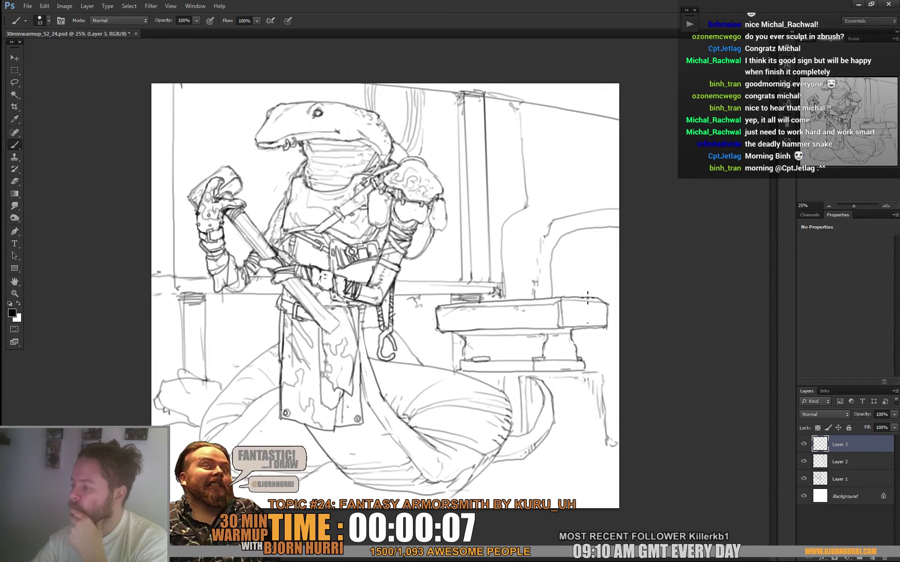
# Step: Sketch flames inside the forge's arched opening, a lumpy pile beside the anvil, and an outer arch line above the opening
pyautogui.moveTo(603, 275)
pyautogui.mouseDown()
pyautogui.moveTo(607, 242)
pyautogui.moveTo(617, 298)
pyautogui.mouseUp()
pyautogui.moveTo(615, 347)
pyautogui.mouseDown()
pyautogui.moveTo(604, 366)
pyautogui.moveTo(587, 352)
pyautogui.moveTo(591, 333)
pyautogui.mouseUp()
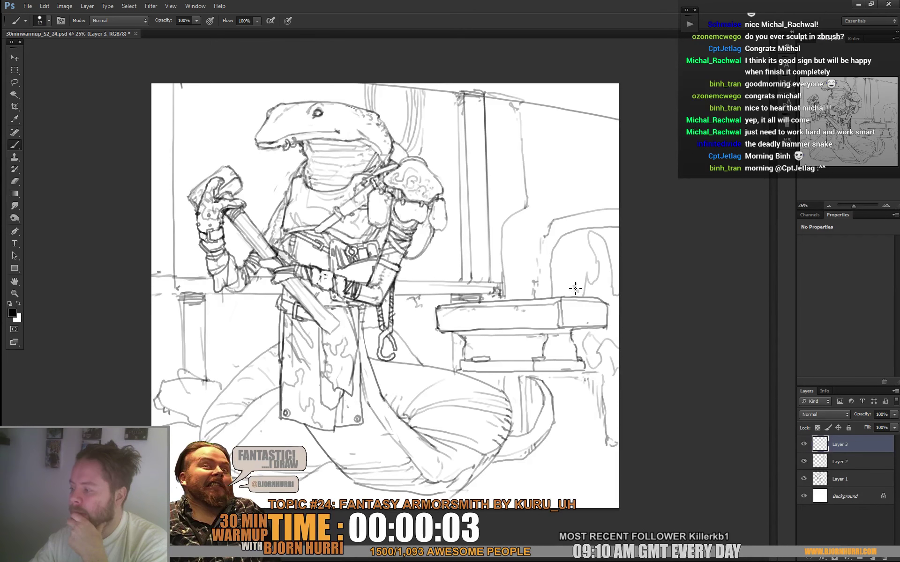
pyautogui.moveTo(525, 203); pyautogui.dragTo(610, 186)
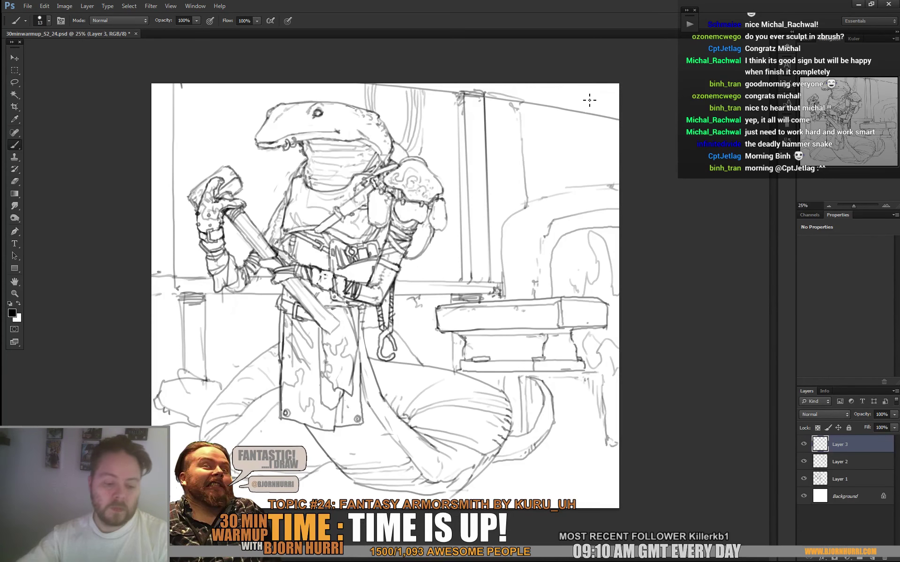
# Step: Merge the sketch layer into Layer 2, redraw the ceiling line beyond the chimney column at an upward slope, and clean up and texture the forge arch
pyautogui.press('e')
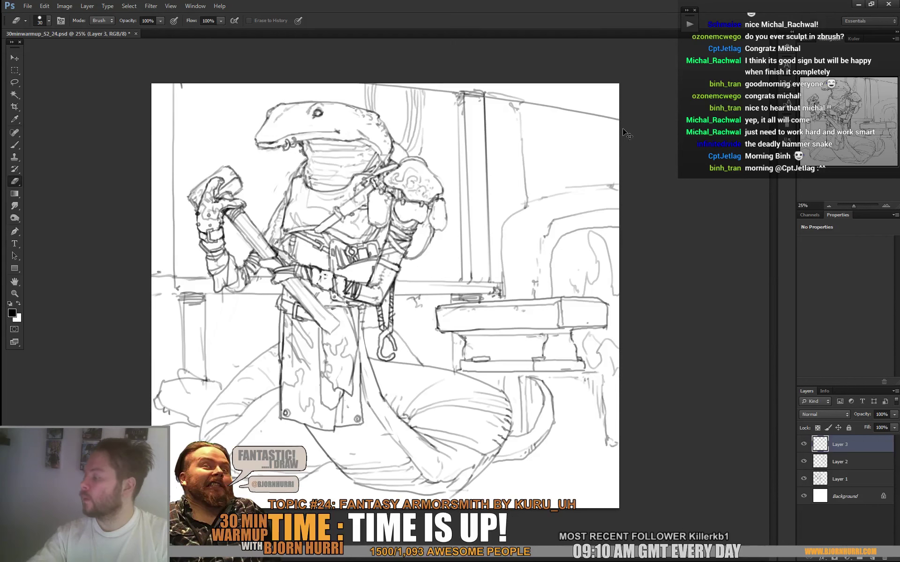
pyautogui.press('Delete')
pyautogui.moveTo(618, 130)
pyautogui.mouseDown()
pyautogui.moveTo(531, 108)
pyautogui.moveTo(643, 132)
pyautogui.moveTo(557, 114)
pyautogui.moveTo(632, 127)
pyautogui.moveTo(595, 119)
pyautogui.mouseUp()
pyautogui.press('b')
pyautogui.moveTo(522, 107)
pyautogui.mouseDown()
pyautogui.moveTo(532, 95)
pyautogui.moveTo(619, 87)
pyautogui.mouseUp()
pyautogui.press('e')
pyautogui.moveTo(565, 187)
pyautogui.mouseDown()
pyautogui.moveTo(618, 192)
pyautogui.moveTo(565, 221)
pyautogui.mouseUp()
pyautogui.press('b')
pyautogui.press('e')
pyautogui.moveTo(623, 211); pyautogui.dragTo(571, 213)
pyautogui.press('b')
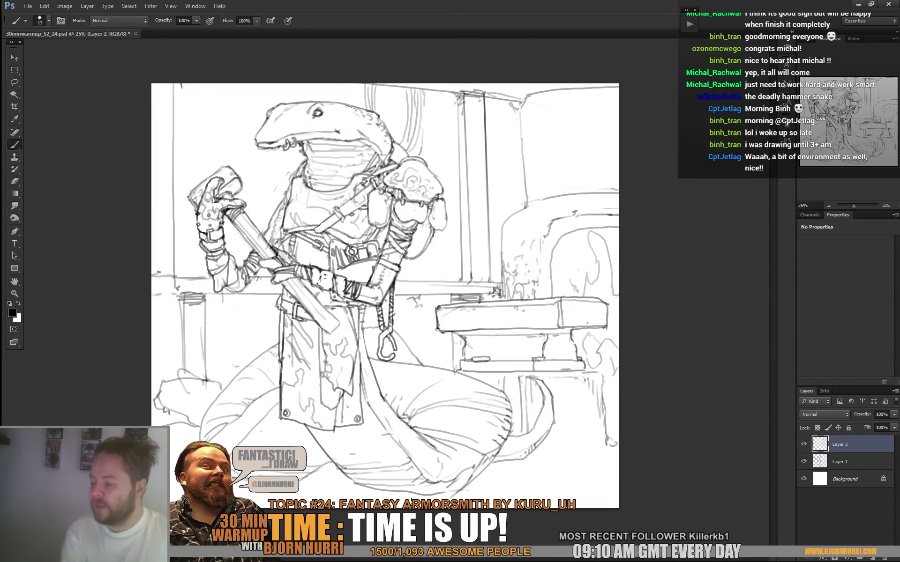
# Step: Set the brush size to 34 px, paint ground shadows beneath the tail coils and tail tip, and save the file
pyautogui.rightClick(422, 513)
pyautogui.write('27')
pyautogui.press('Return')
pyautogui.press('Return')
pyautogui.moveTo(401, 494)
pyautogui.mouseDown()
pyautogui.moveTo(375, 496)
pyautogui.moveTo(445, 498)
pyautogui.moveTo(248, 496)
pyautogui.moveTo(267, 498)
pyautogui.mouseUp()
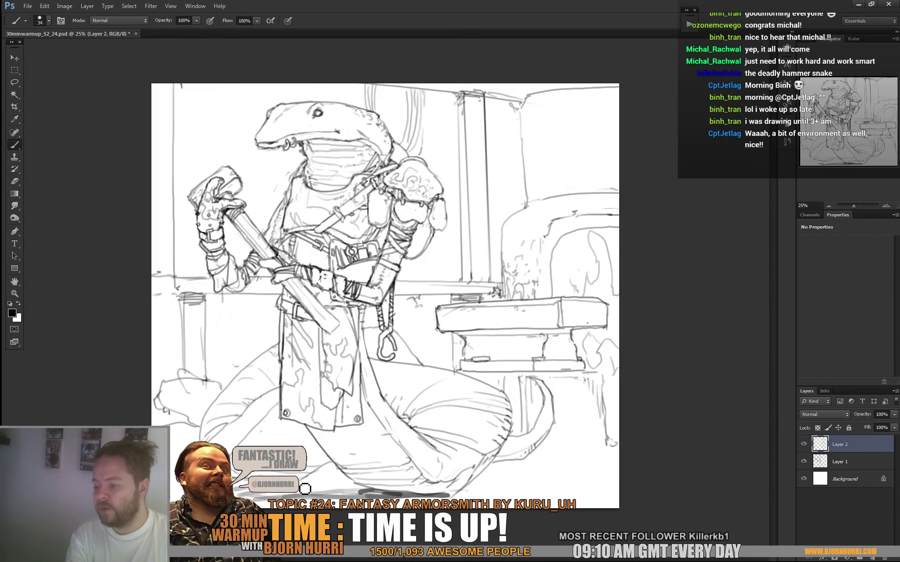
pyautogui.moveTo(490, 462); pyautogui.dragTo(560, 460)
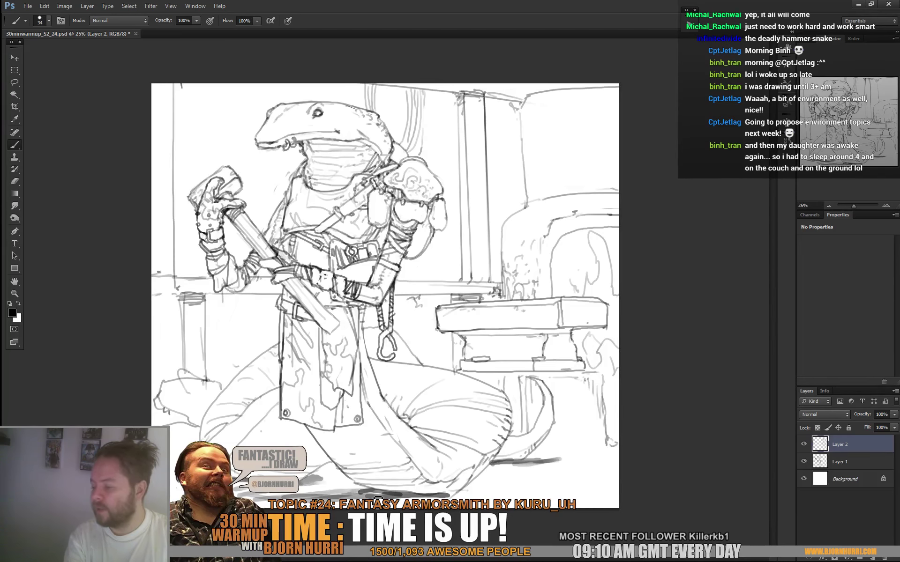
pyautogui.moveTo(438, 497)
pyautogui.mouseDown()
pyautogui.moveTo(483, 486)
pyautogui.moveTo(466, 497)
pyautogui.moveTo(487, 489)
pyautogui.mouseUp()
pyautogui.hotkey('ctrl', 's')
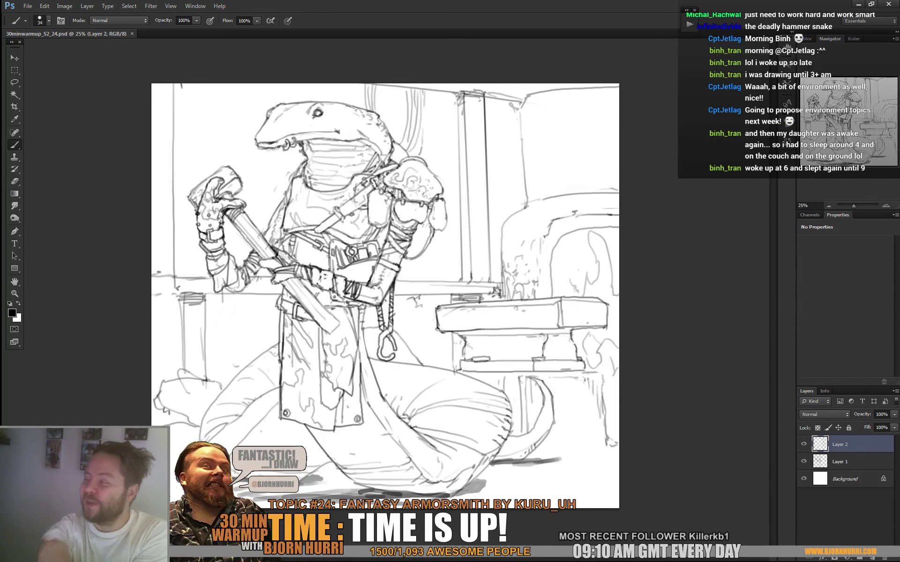
# Step: Set the brush size to 16 px, add grain and shading lines to both wall posts and the support leg, and save the file
pyautogui.rightClick(541, 201)
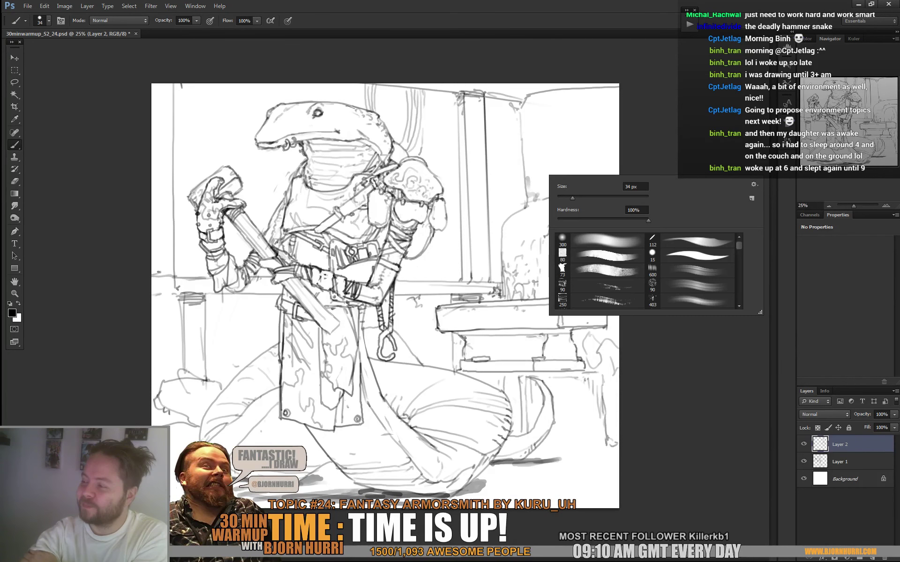
pyautogui.write('16')
pyautogui.press('Return')
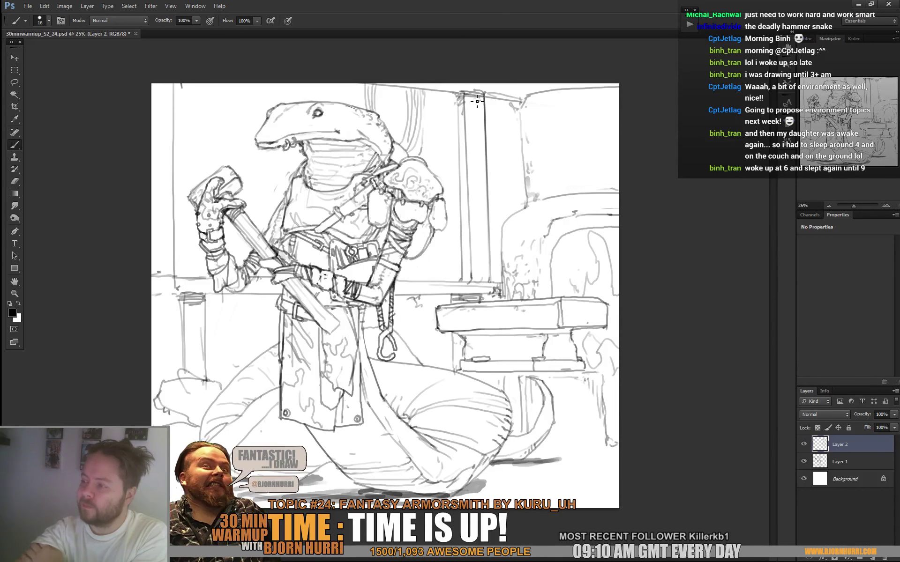
pyautogui.moveTo(475, 116); pyautogui.dragTo(475, 150)
pyautogui.moveTo(487, 236)
pyautogui.mouseDown()
pyautogui.moveTo(487, 287)
pyautogui.moveTo(464, 282)
pyautogui.mouseUp()
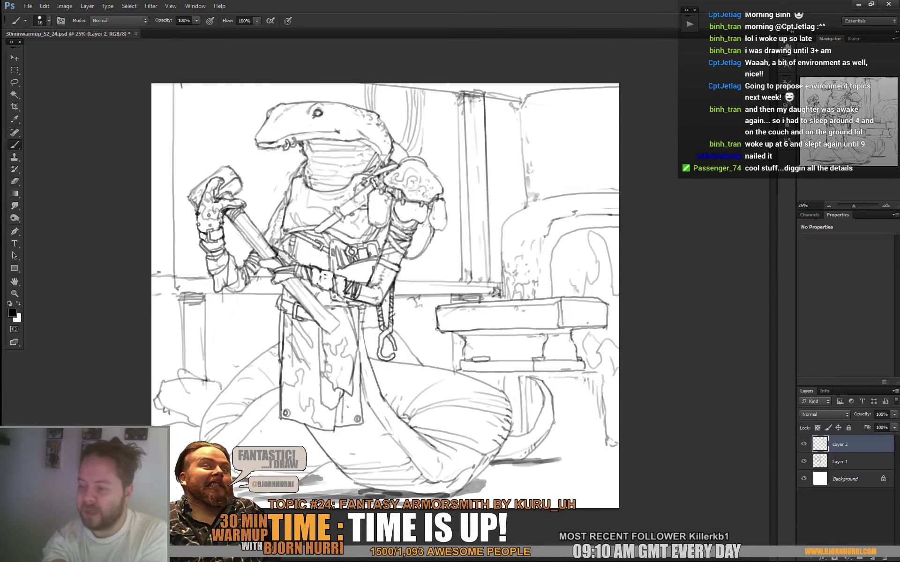
pyautogui.moveTo(202, 297)
pyautogui.mouseDown()
pyautogui.moveTo(252, 298)
pyautogui.moveTo(205, 300)
pyautogui.mouseUp()
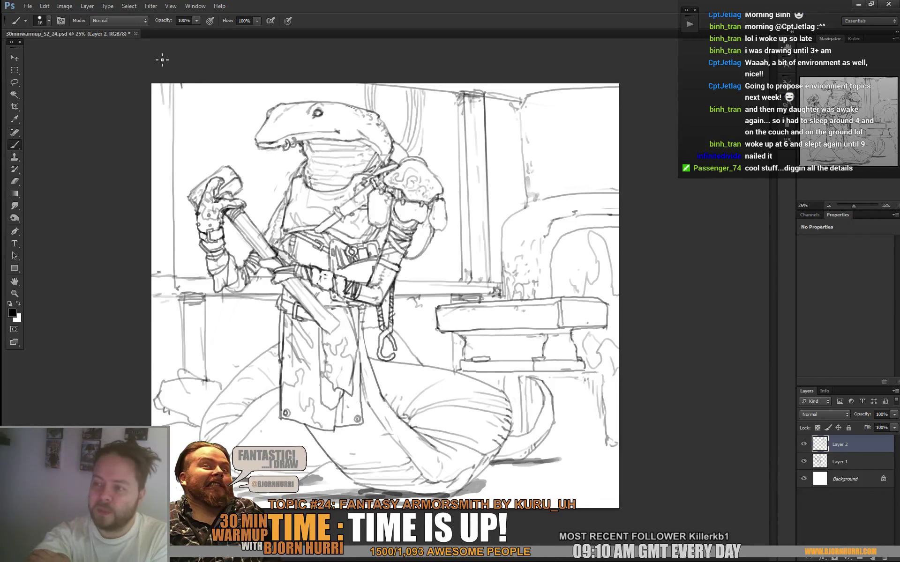
pyautogui.moveTo(172, 142); pyautogui.dragTo(164, 244)
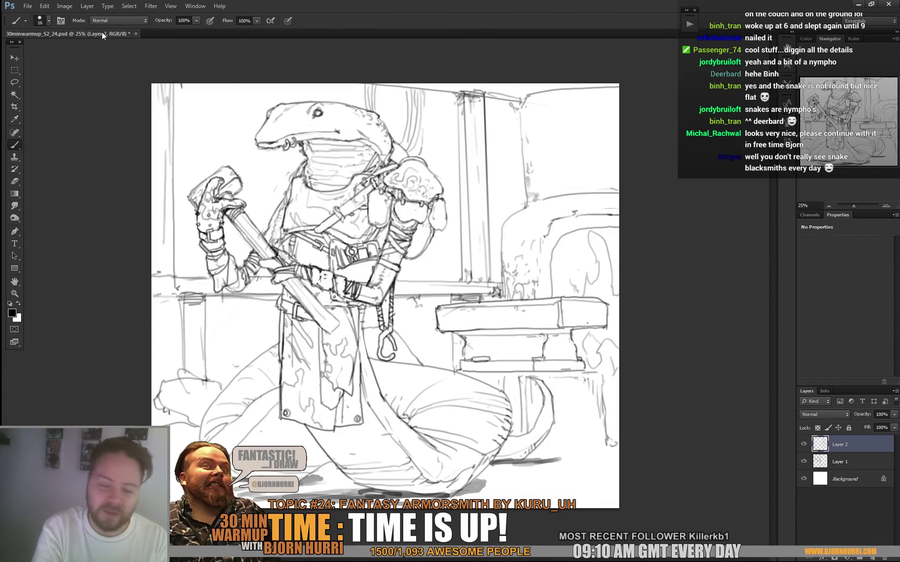
pyautogui.hotkey('ctrl', 's')
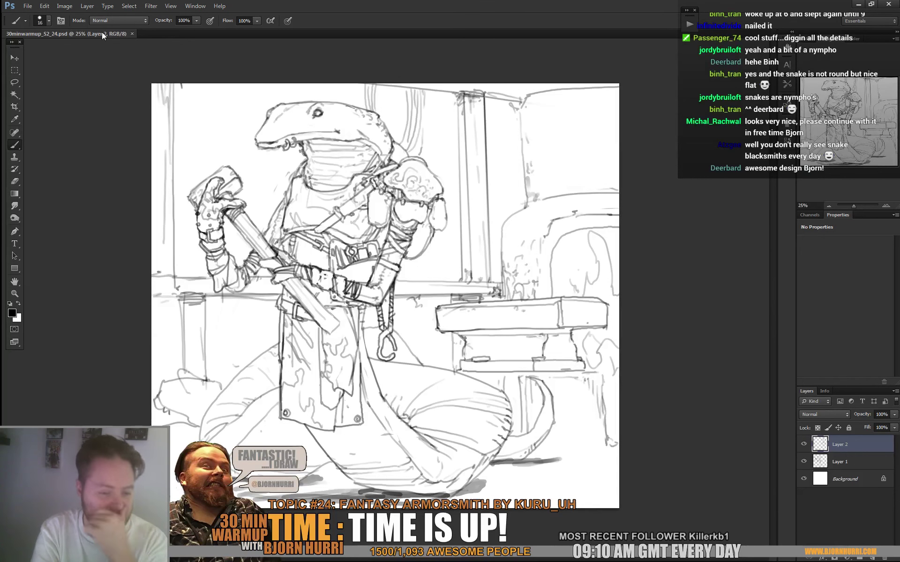